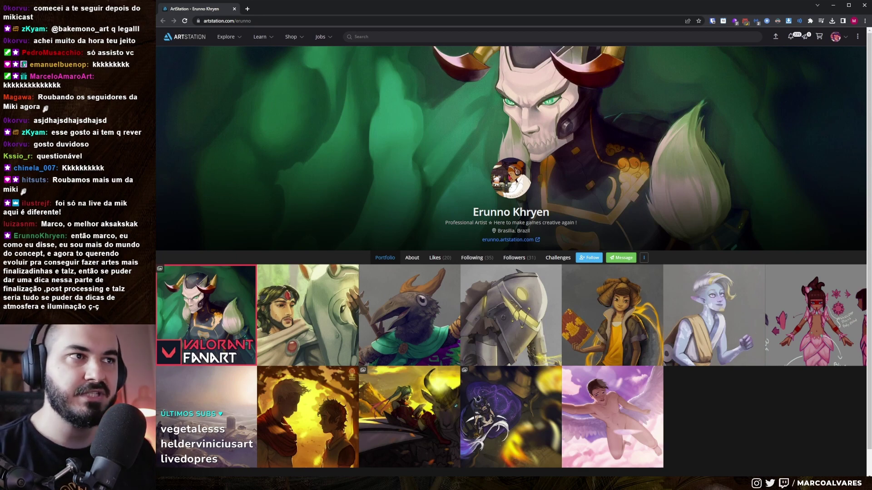
Step: Open the Oni Viper Valorant fan art from the first thumbnail of the portfolio grid
click(203, 294)
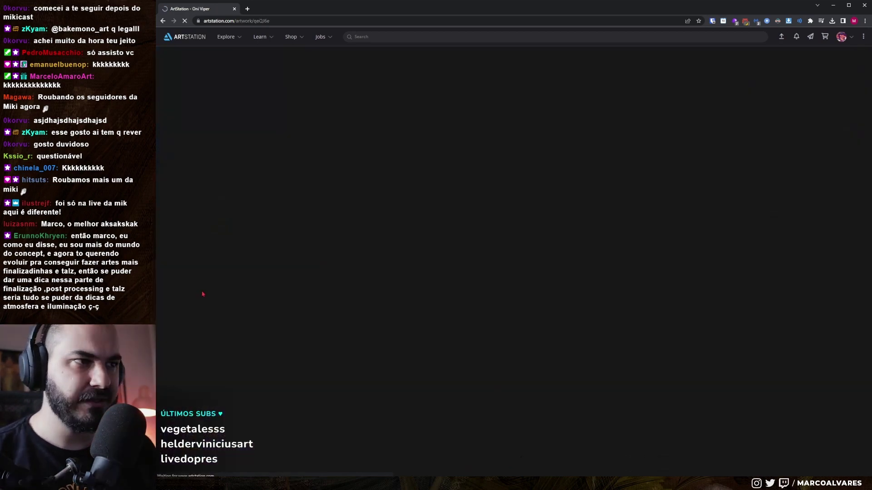
Step: Look over the Oni Viper final art and steps image, then return to the artist's profile
scroll(287, 263, down, 5)
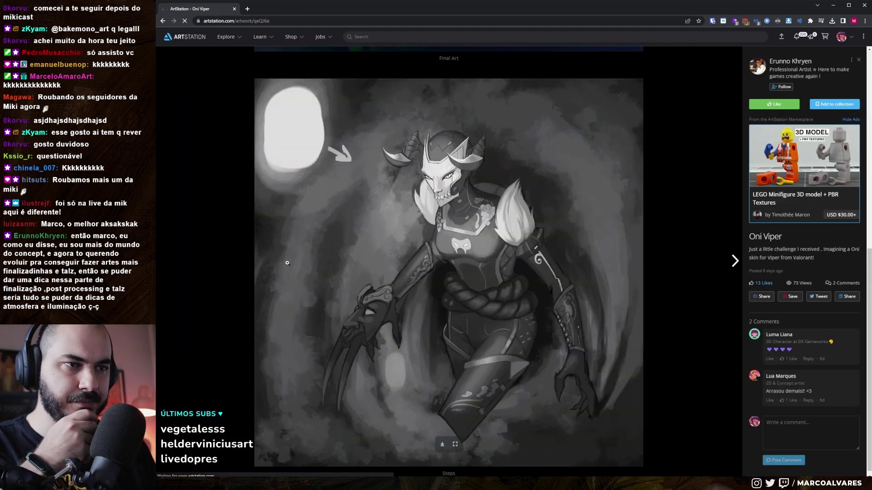
scroll(287, 263, up, 8)
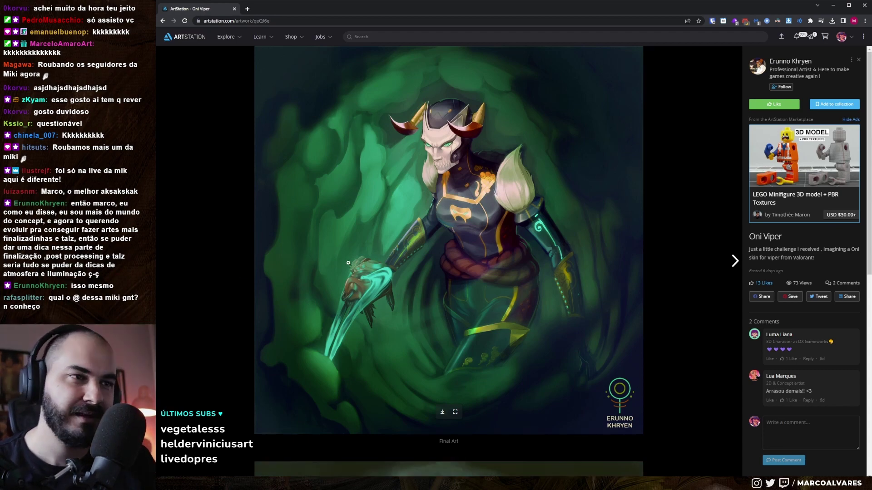
scroll(348, 257, down, 8)
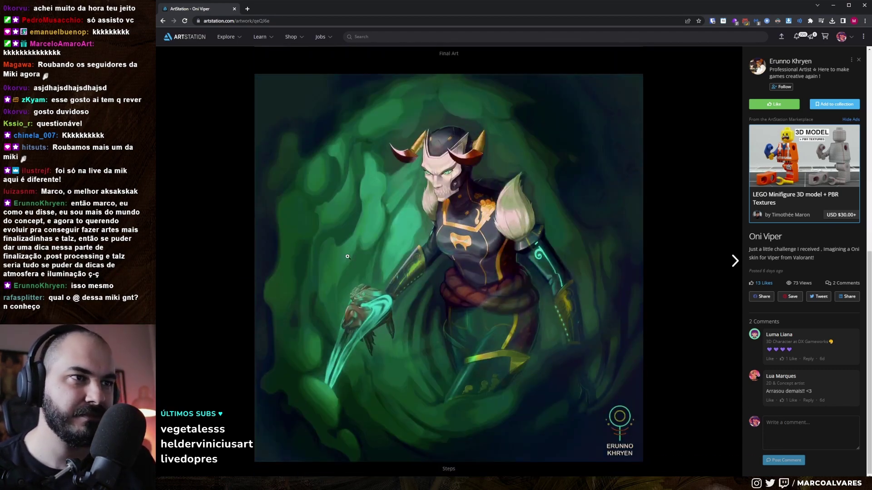
scroll(348, 257, up, 8)
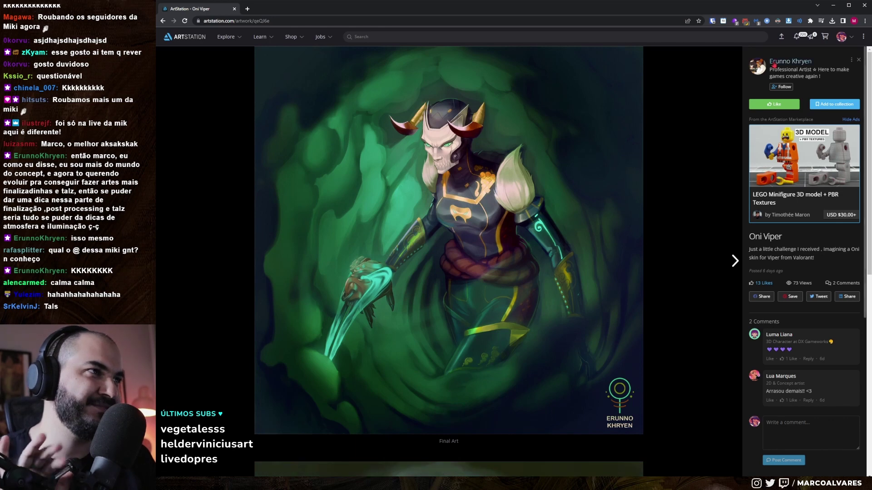
click(757, 68)
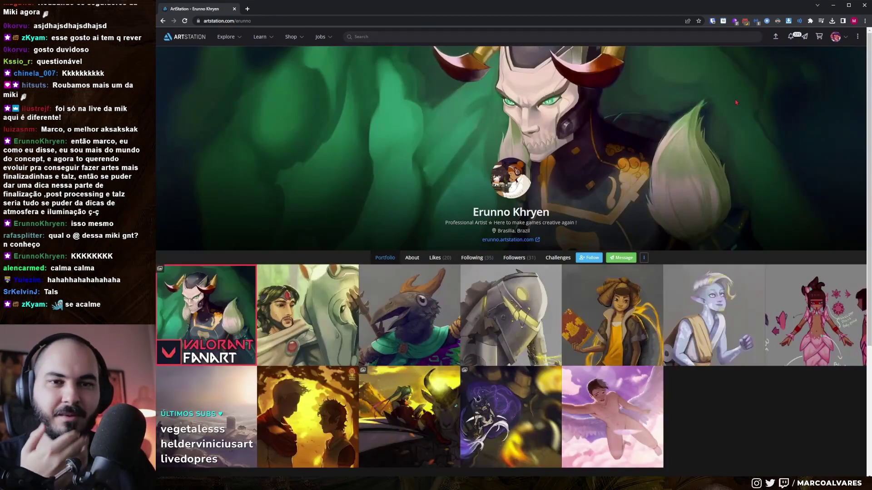
Step: Open the Caring artwork, the knight beside a white horse, from the portfolio grid
click(283, 320)
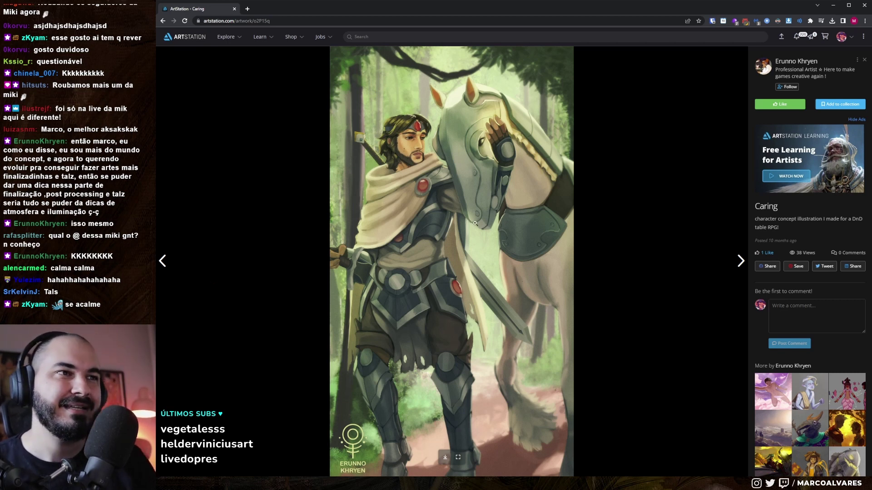
Step: Step through Macabea!, Maey e Pistolinha!, Din, Pyo! and Salt Desert to GOLDEN SUNSET FOREST
click(741, 261)
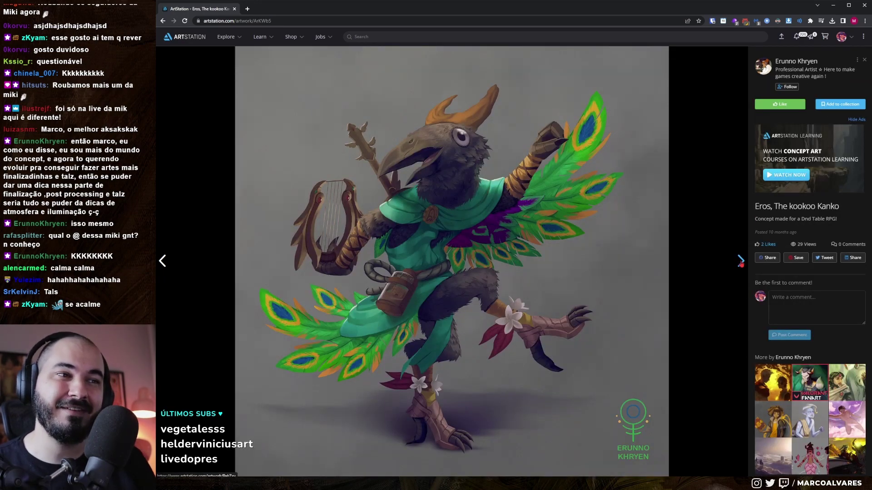
mouse_move(598, 272)
click(732, 265)
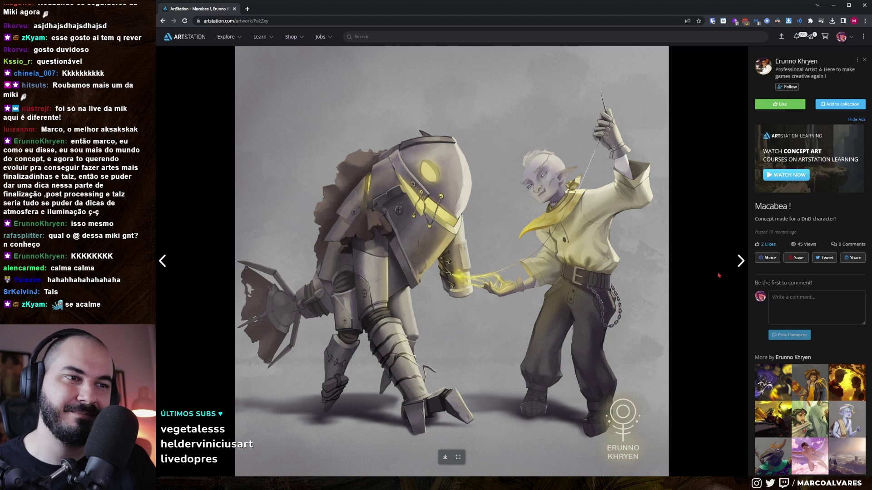
click(737, 269)
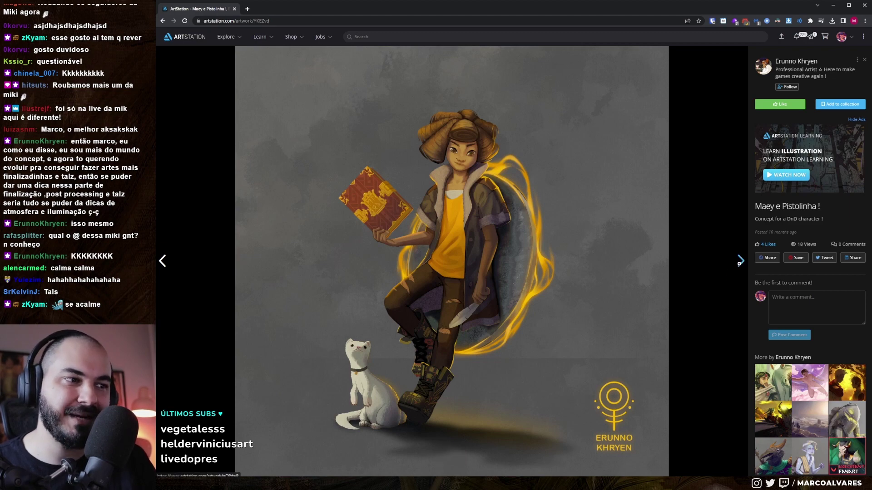
click(740, 266)
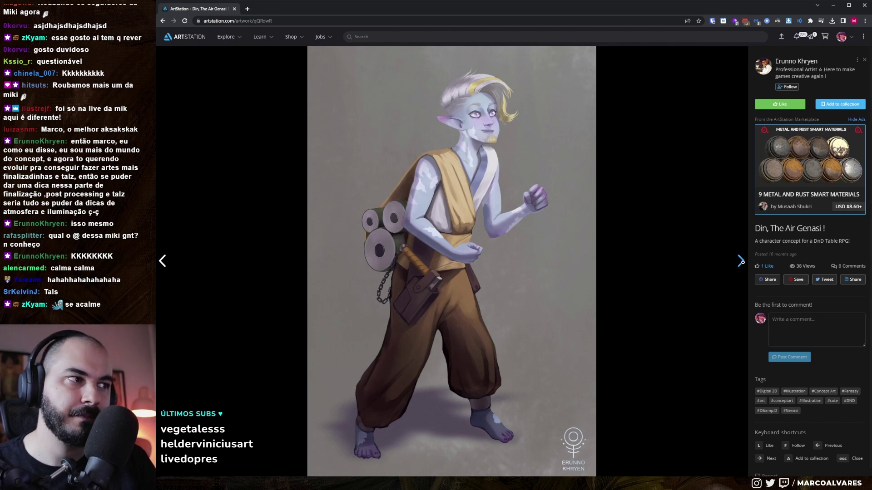
click(742, 264)
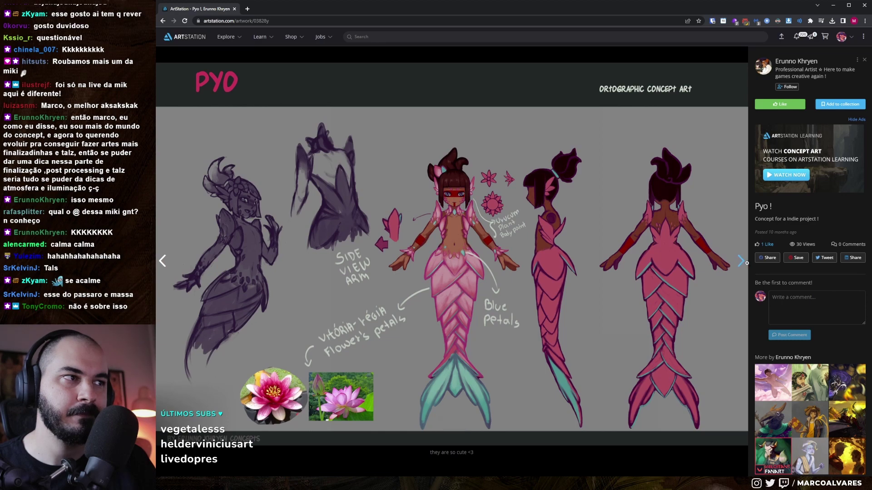
click(741, 261)
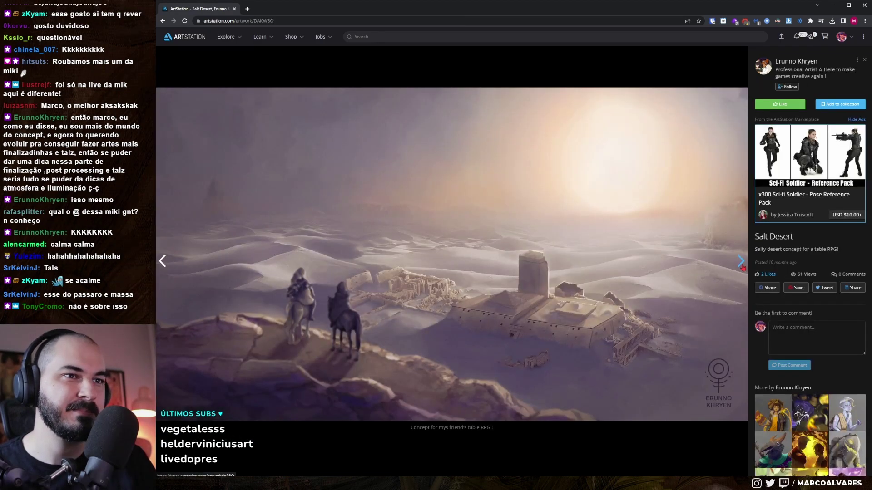
click(740, 261)
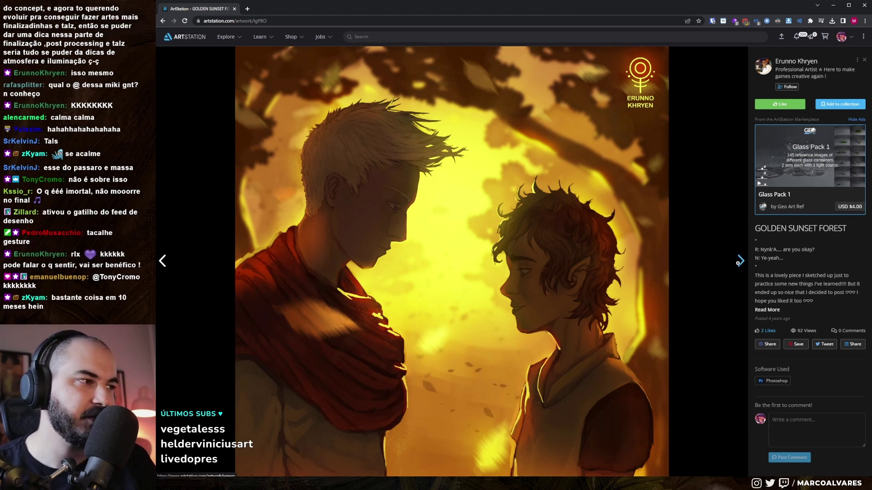
key(alt+Tab)
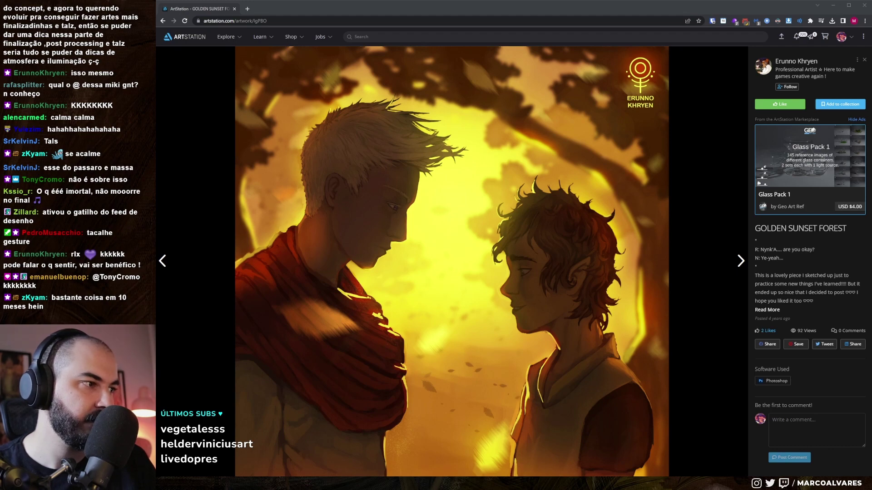
Step: Browse the Dally'kas Obere color-scheme images, then advance to the Goddess Phu'orl artwork
click(741, 262)
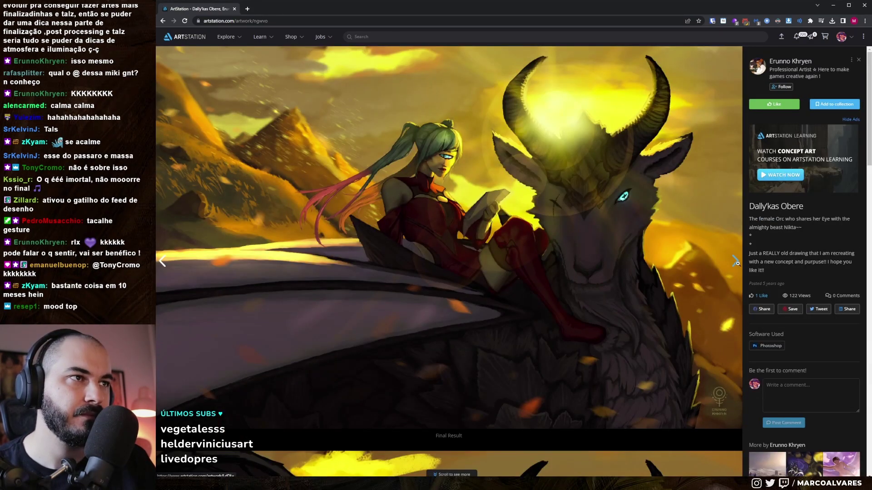
scroll(735, 263, down, 3)
scroll(735, 264, down, 4)
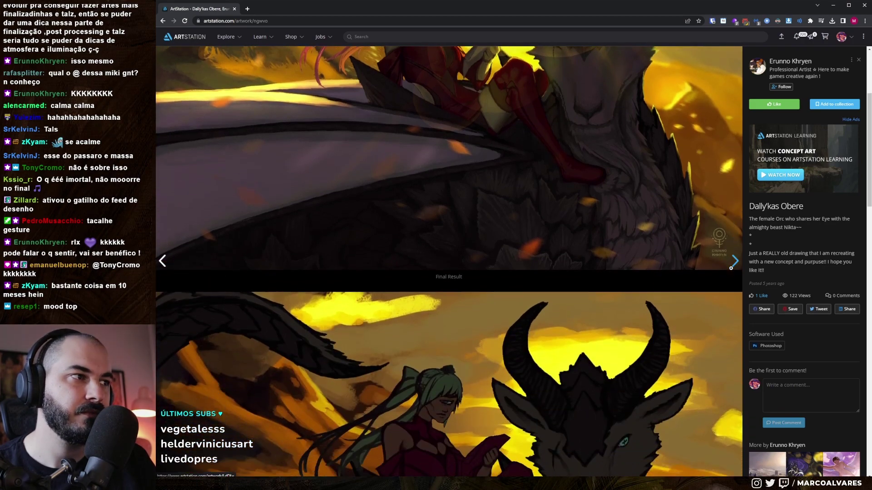
scroll(732, 267, down, 4)
scroll(731, 268, down, 4)
scroll(730, 270, down, 4)
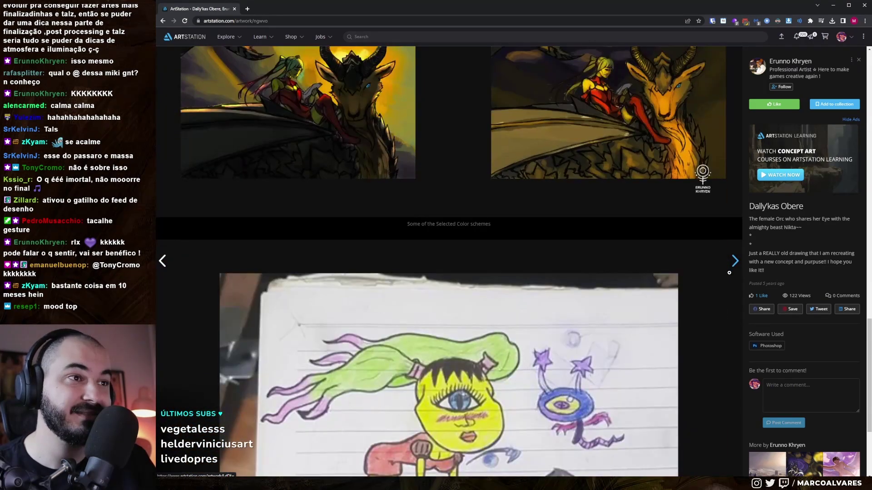
scroll(729, 273, down, 3)
mouse_move(704, 304)
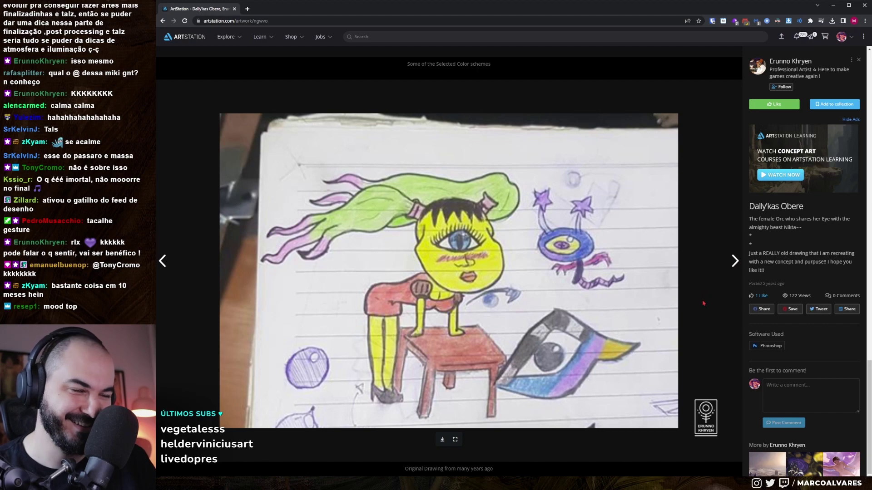
scroll(727, 273, down, 5)
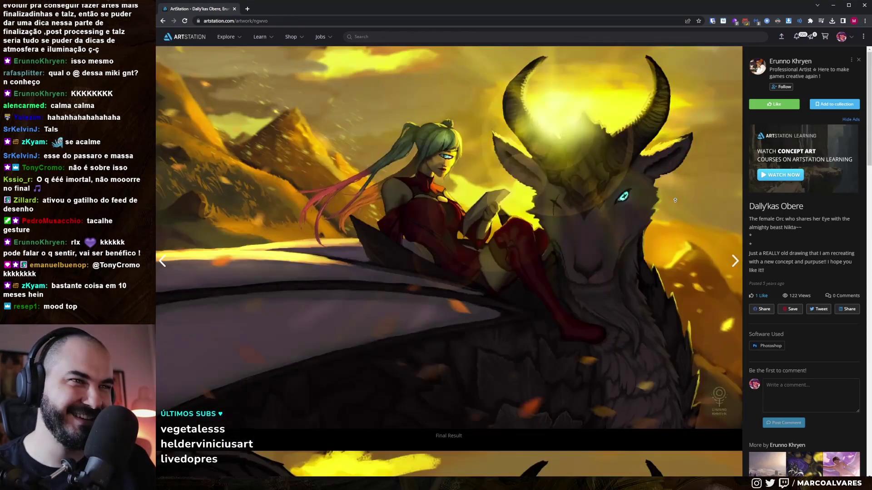
click(735, 260)
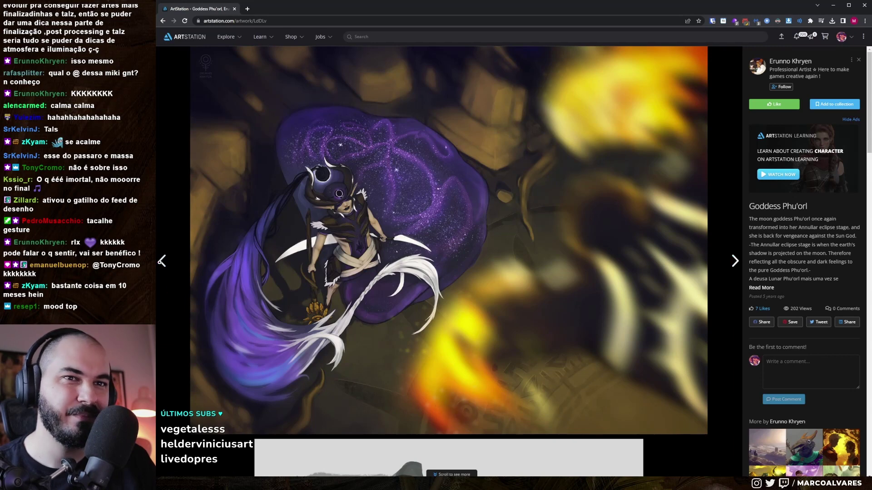
click(163, 261)
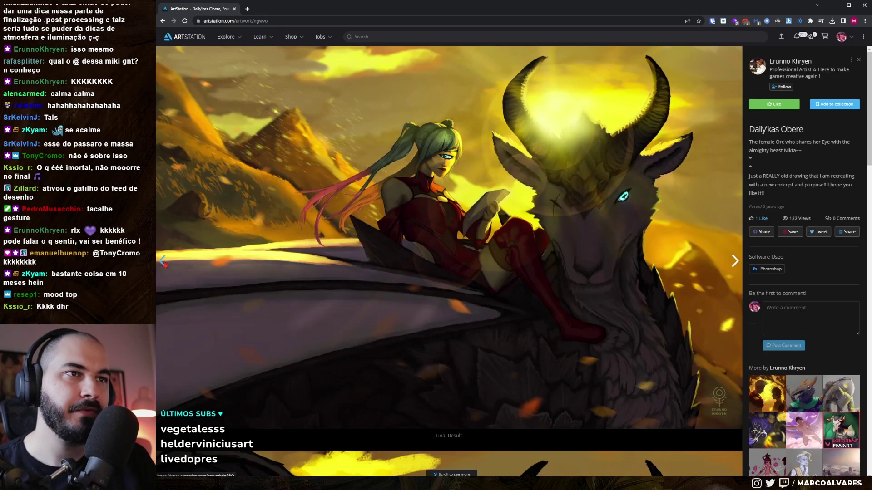
click(163, 261)
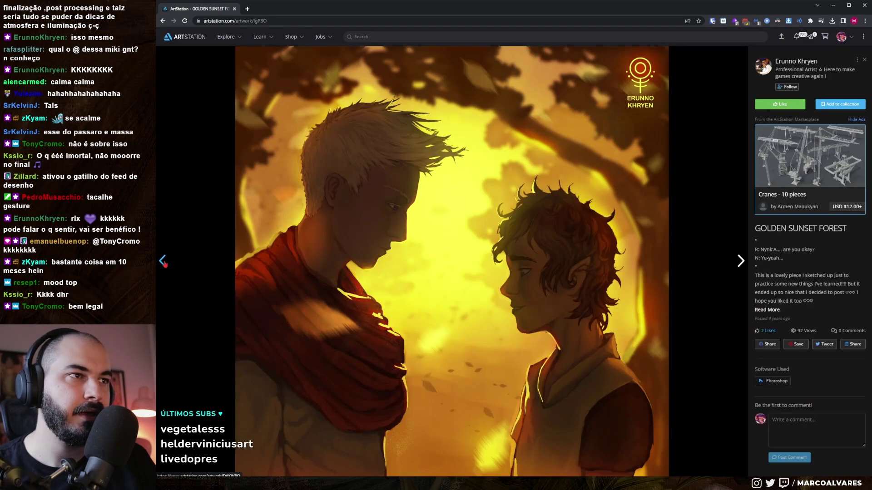
click(162, 261)
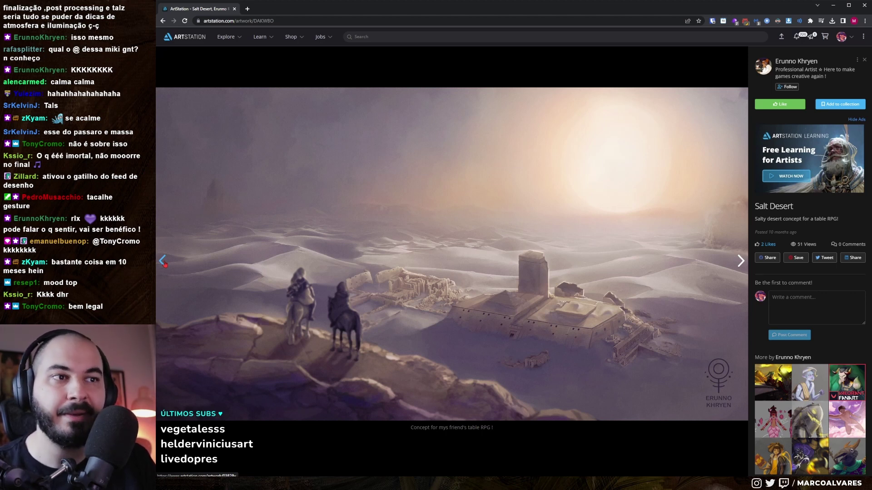
click(162, 261)
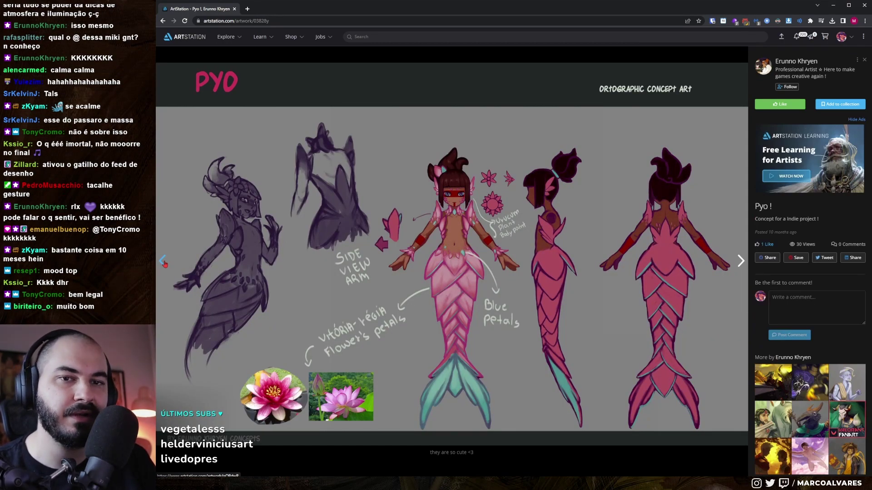
click(163, 261)
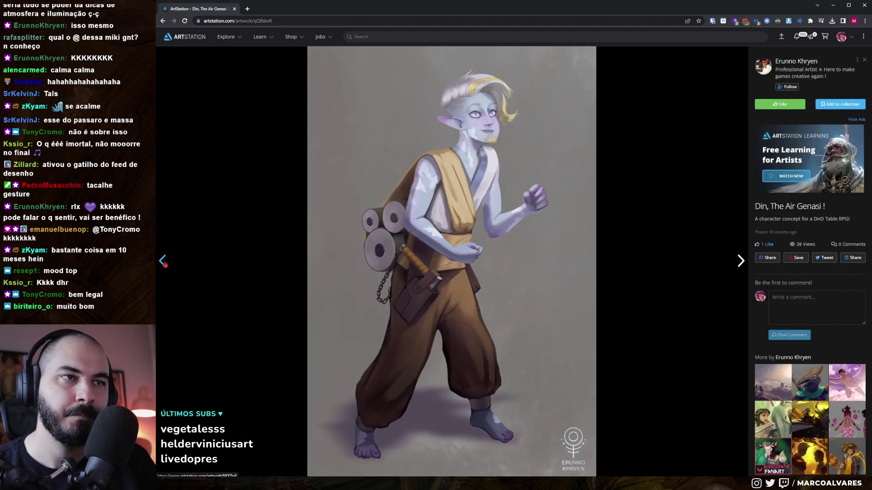
click(741, 261)
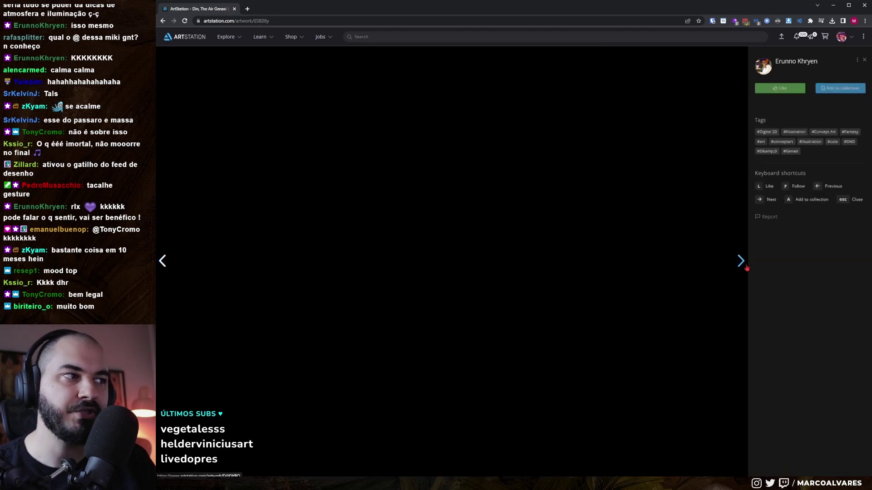
click(745, 266)
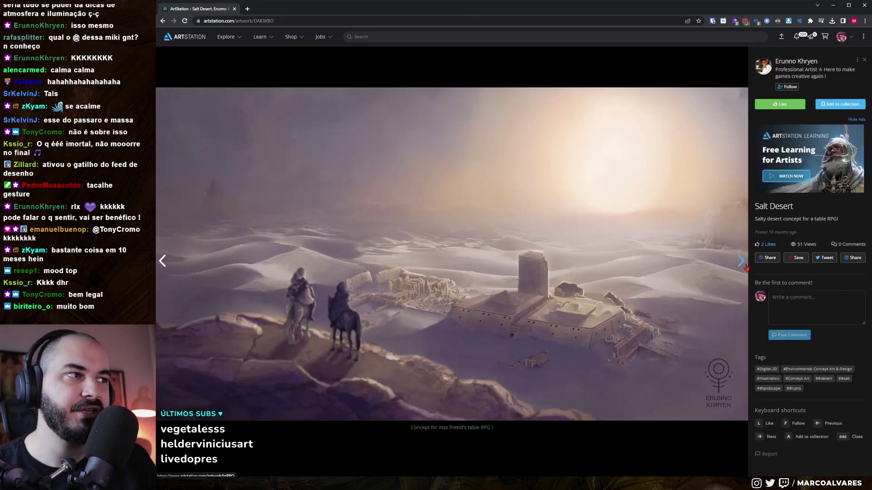
click(747, 268)
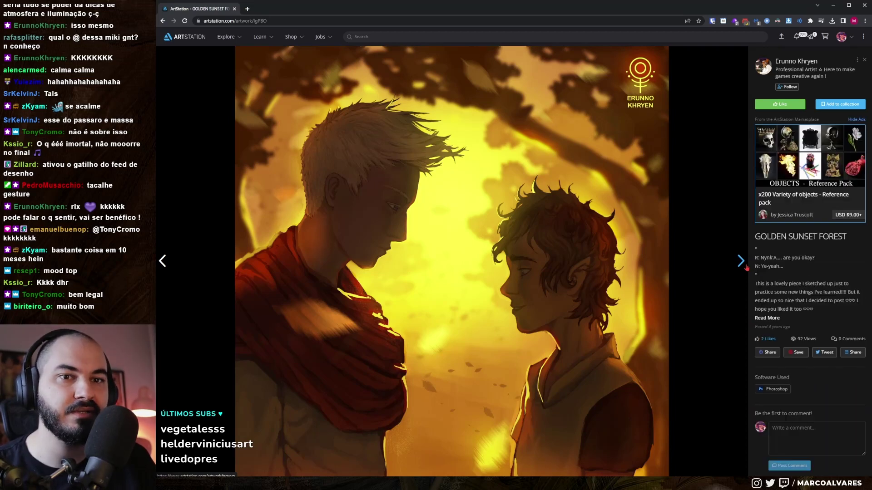
click(746, 268)
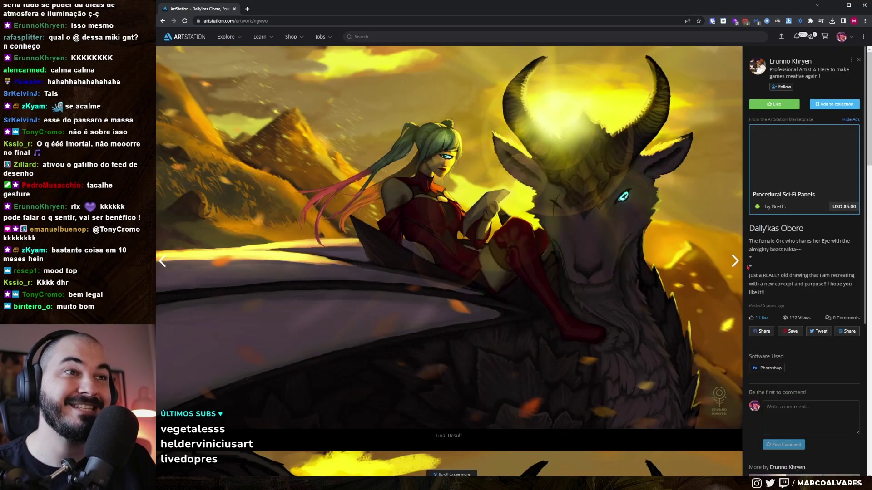
click(738, 262)
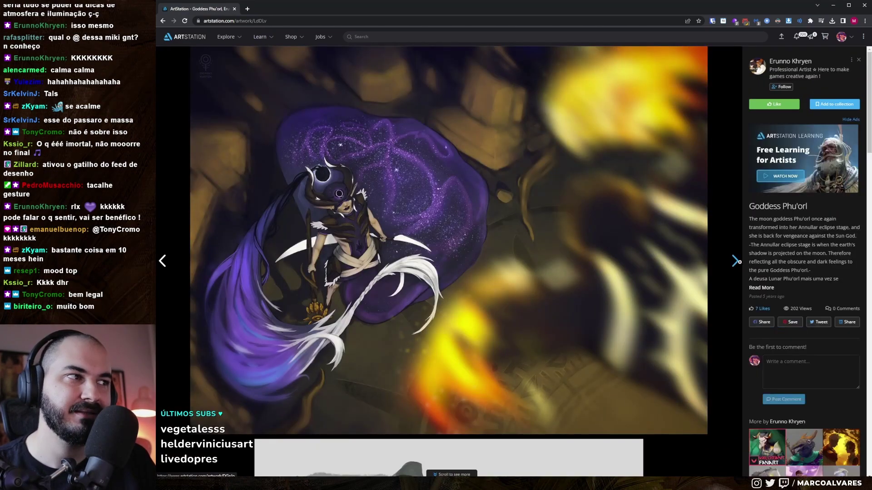
scroll(727, 271, down, 5)
scroll(726, 271, down, 5)
scroll(727, 265, down, 10)
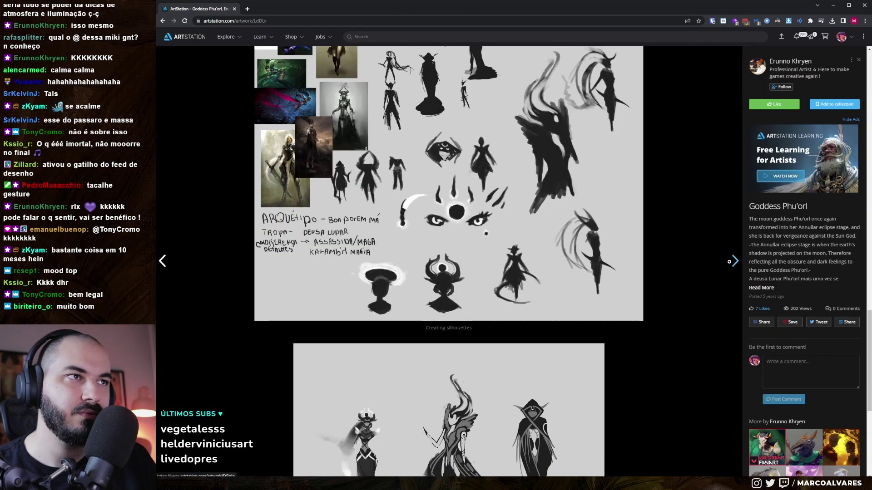
click(731, 261)
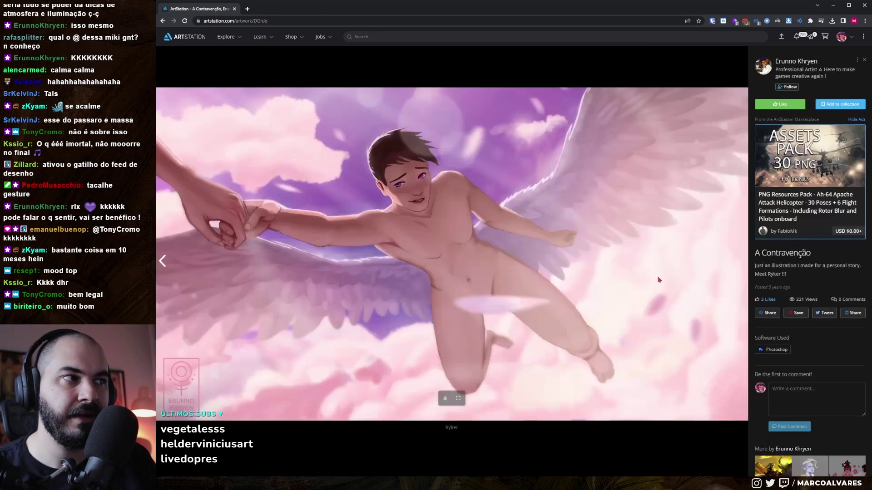
click(169, 262)
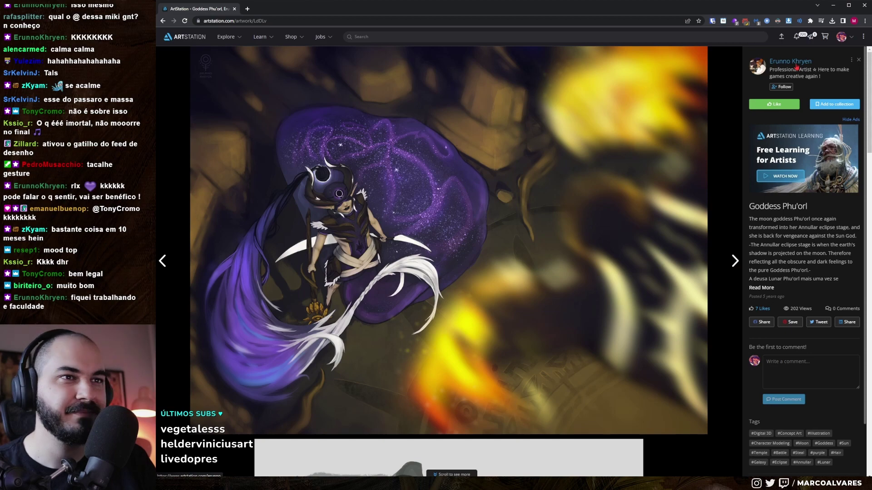
click(797, 68)
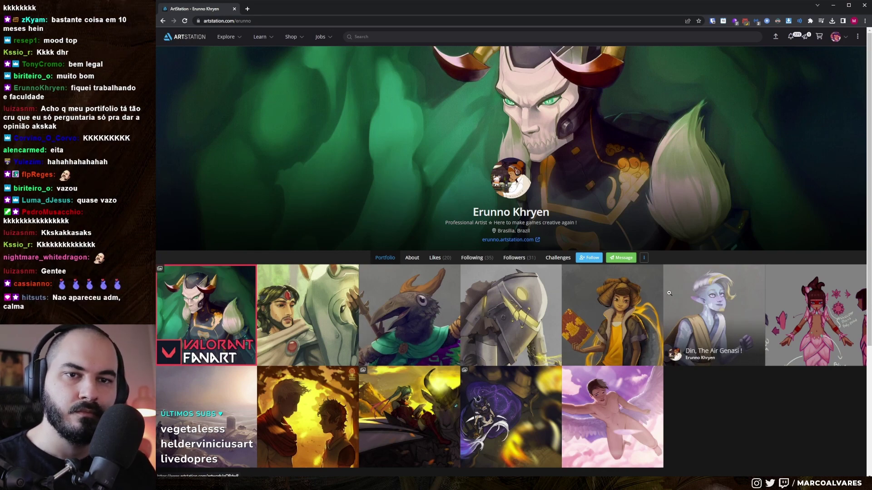
Step: Open the Pyo! mermaid orthographic concept sheet from the profile's portfolio grid
click(802, 298)
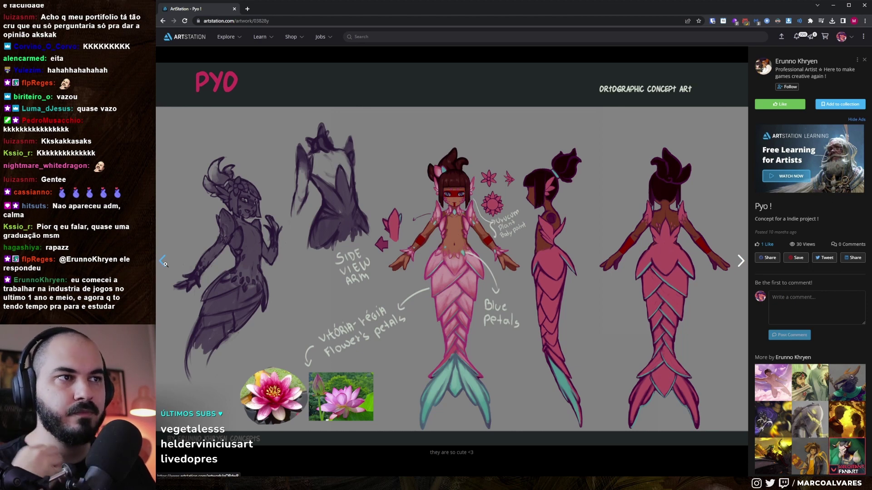
Step: Step back through Din, Maey and Macabea to Eros, The kookoo Kanko, then on to Macabea
click(164, 263)
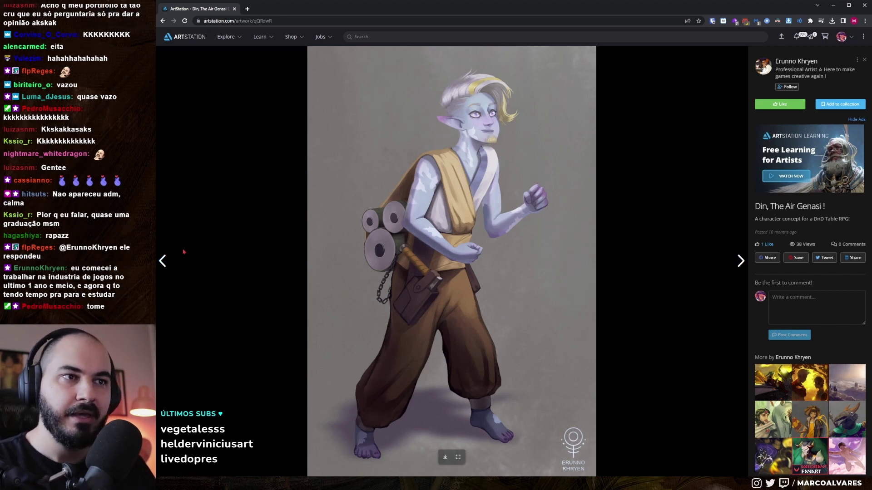
click(164, 261)
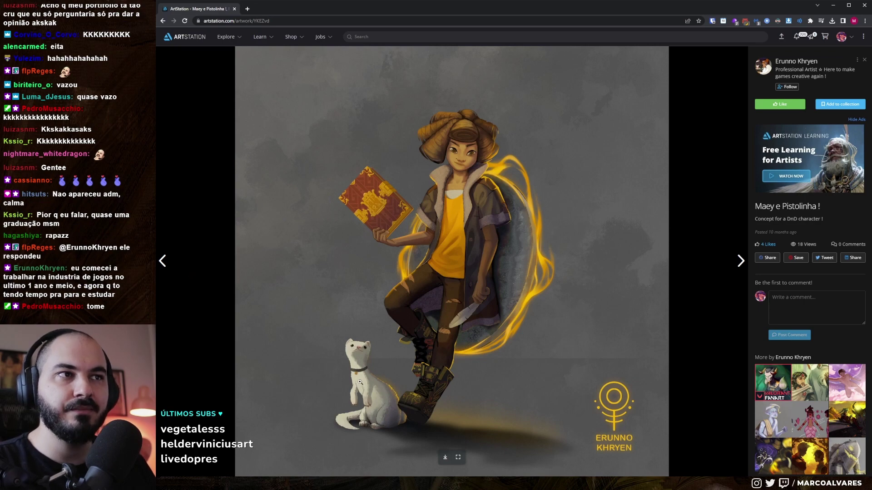
click(163, 261)
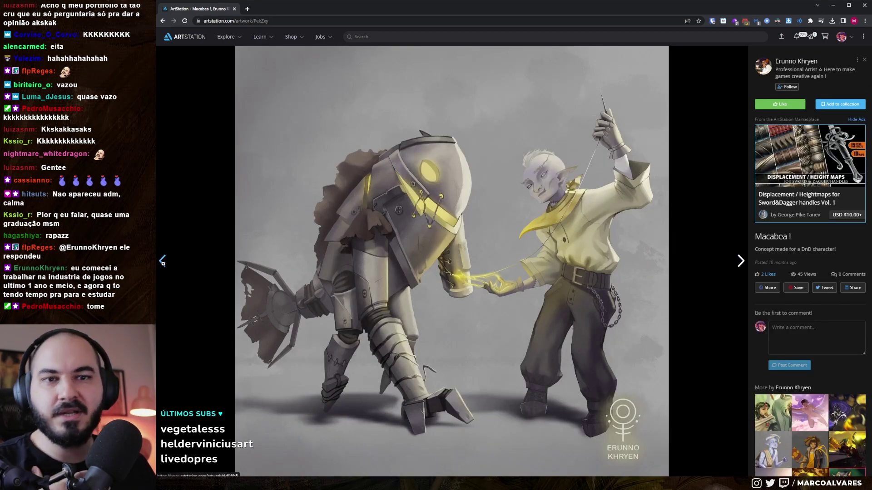
click(163, 264)
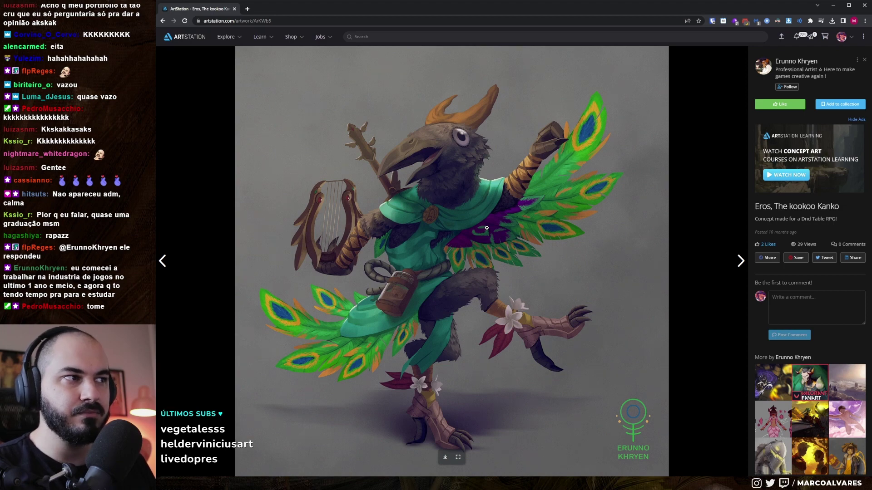
click(632, 279)
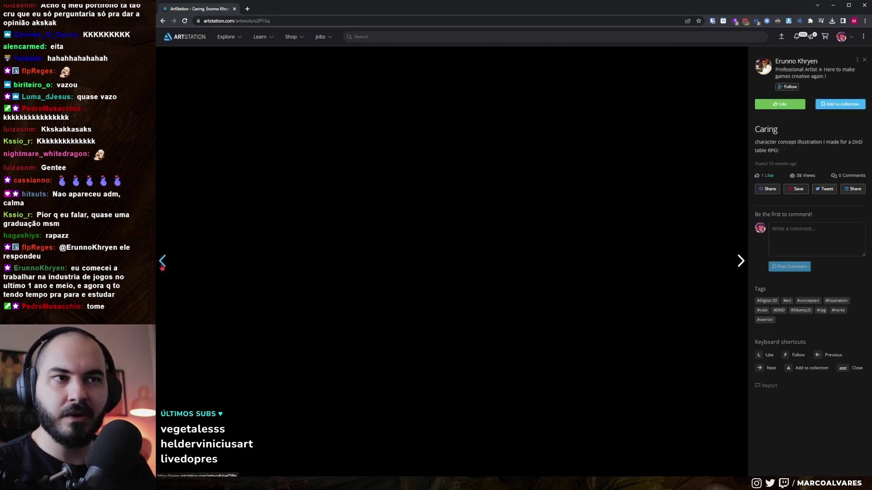
click(738, 262)
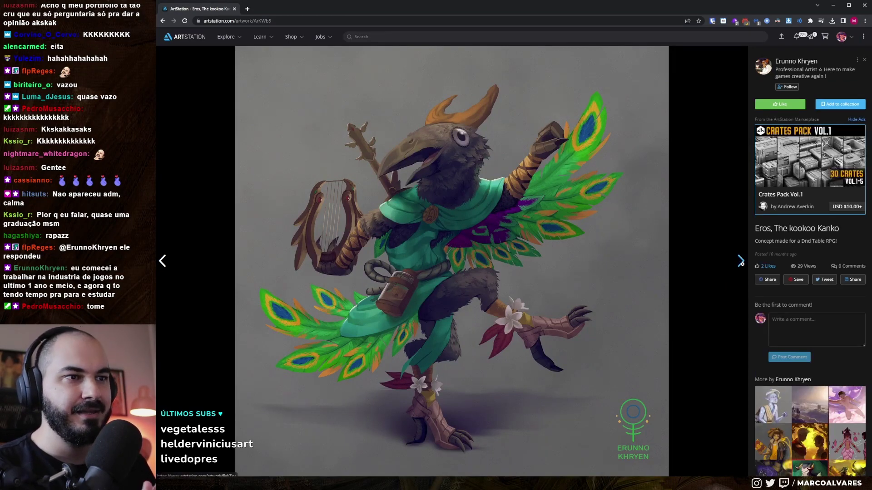
click(738, 261)
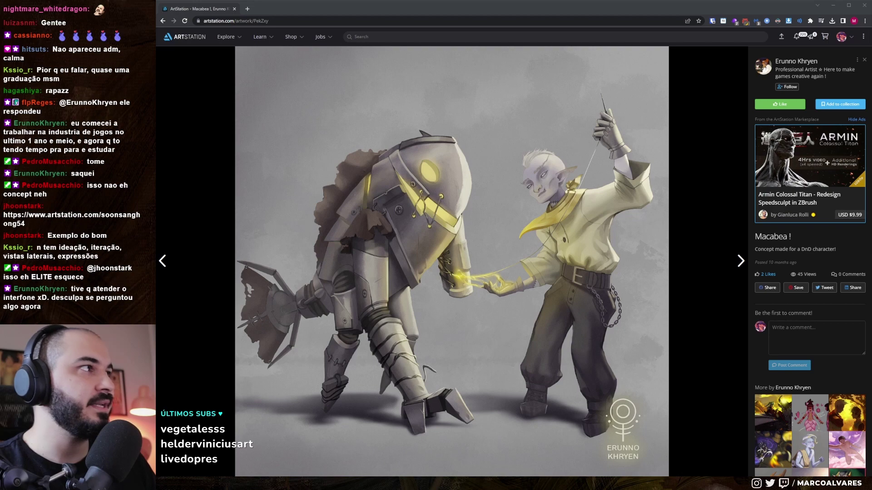
Step: Bring the second browser window with another artist's profile onscreen and maximize it
drag(871, 126, 489, 127)
double_click(473, 127)
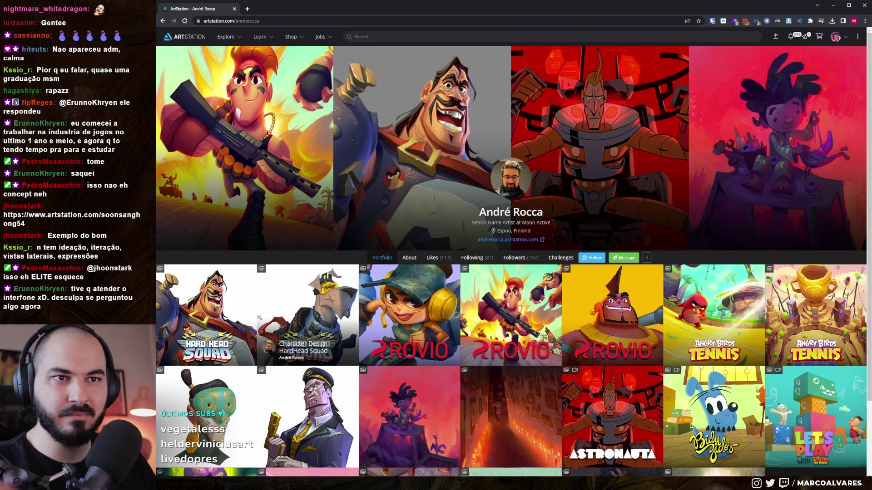
Step: Copy the profile's web address, then open the Character Design - HardHead Squad artwork
scroll(283, 295, down, 2)
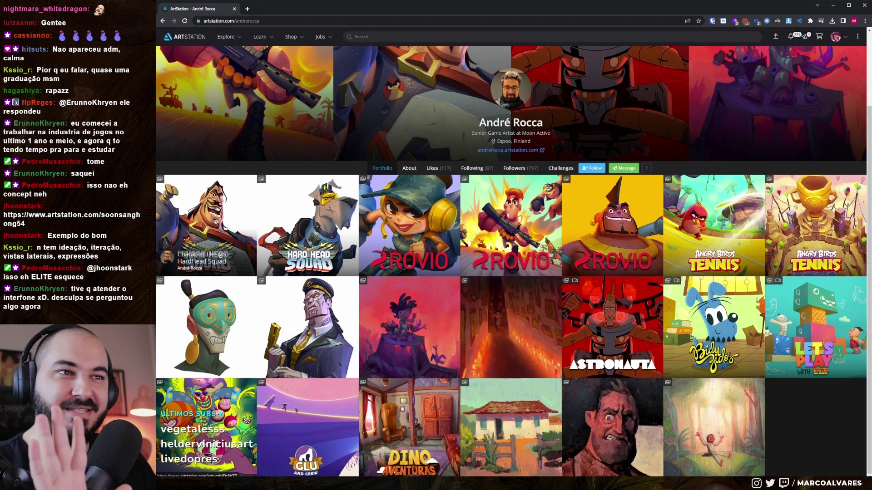
key(ctrl+l)
key(alt+Tab)
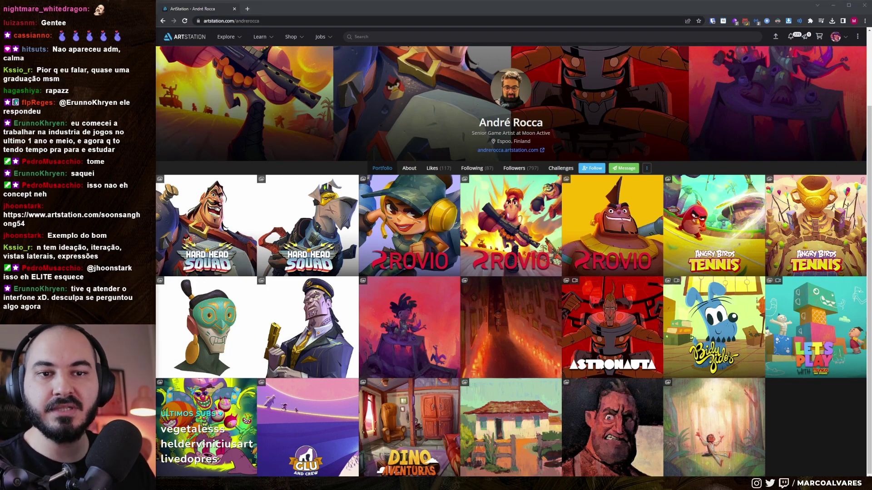
click(231, 235)
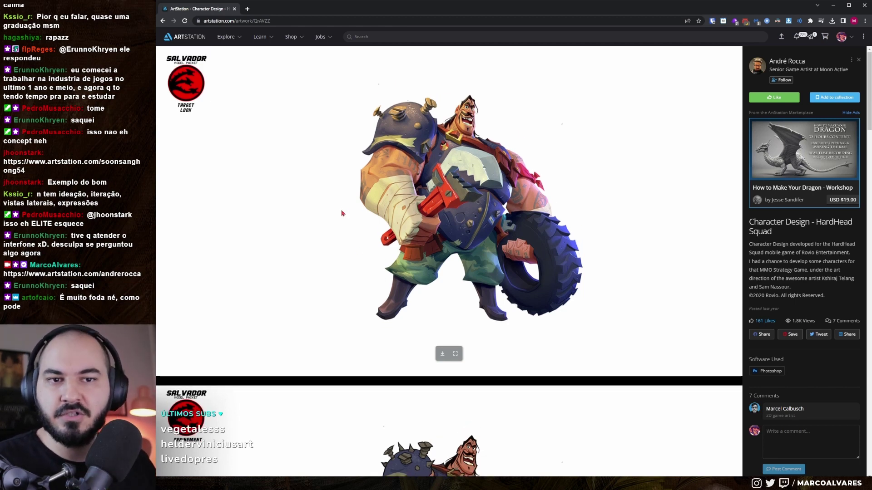
Step: Scroll through the HardHead Squad Target Look, Refinement and turnaround images to the exploration sketches
scroll(342, 213, down, 5)
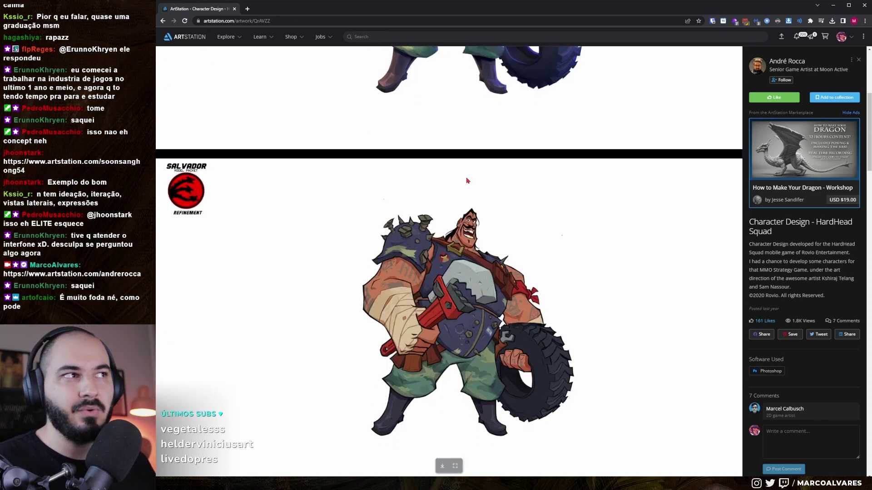
scroll(415, 216, down, 3)
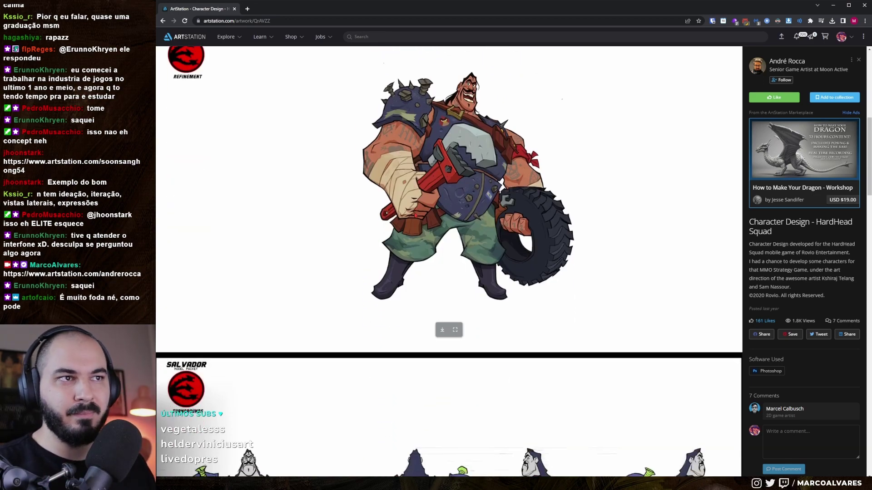
scroll(414, 215, down, 4)
scroll(393, 210, down, 3)
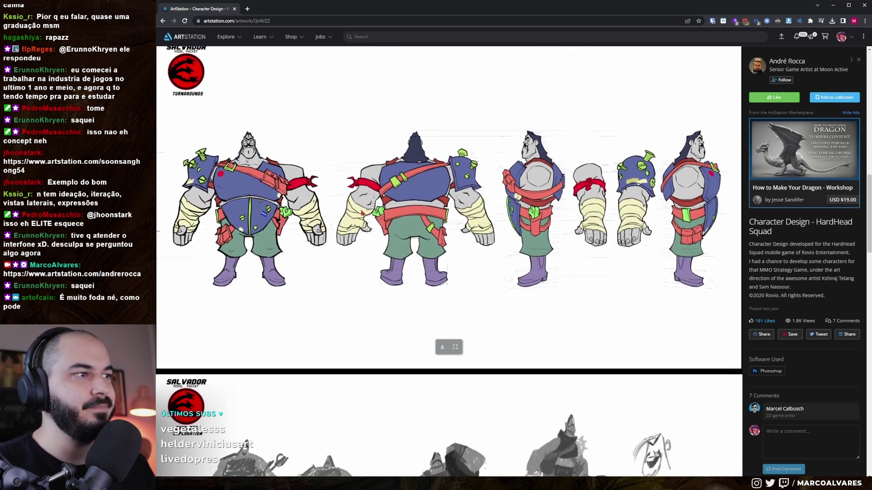
scroll(363, 210, up, 3)
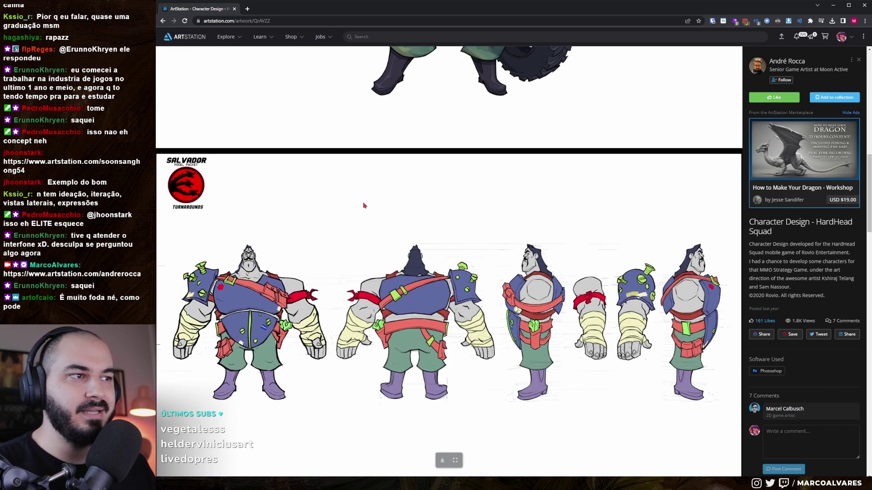
scroll(366, 208, up, 10)
scroll(367, 205, up, 1)
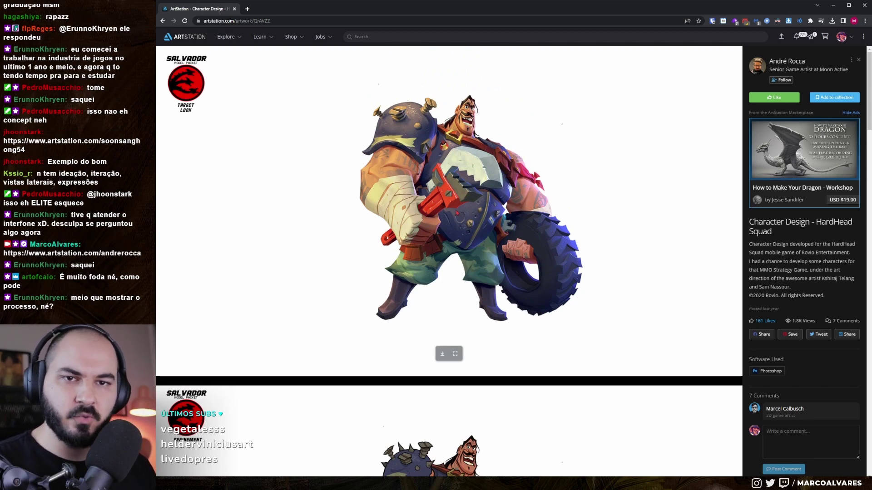
scroll(427, 200, down, 1)
scroll(457, 215, down, 2)
scroll(468, 242, down, 3)
scroll(470, 254, down, 3)
scroll(473, 274, down, 2)
scroll(473, 276, down, 2)
scroll(331, 240, down, 2)
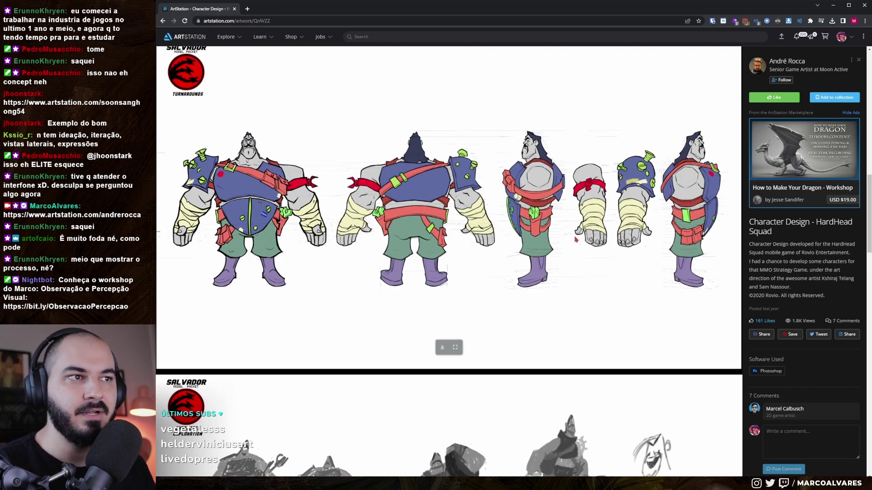
scroll(575, 239, down, 4)
Step: Scroll past the numbered character exploration sheet to the materials and tattoo designs sheet
scroll(574, 239, down, 2)
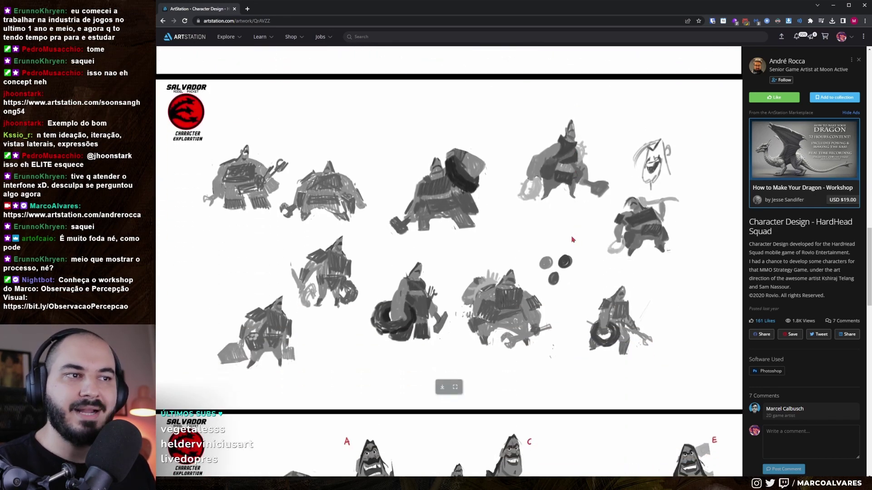
scroll(589, 270, down, 1)
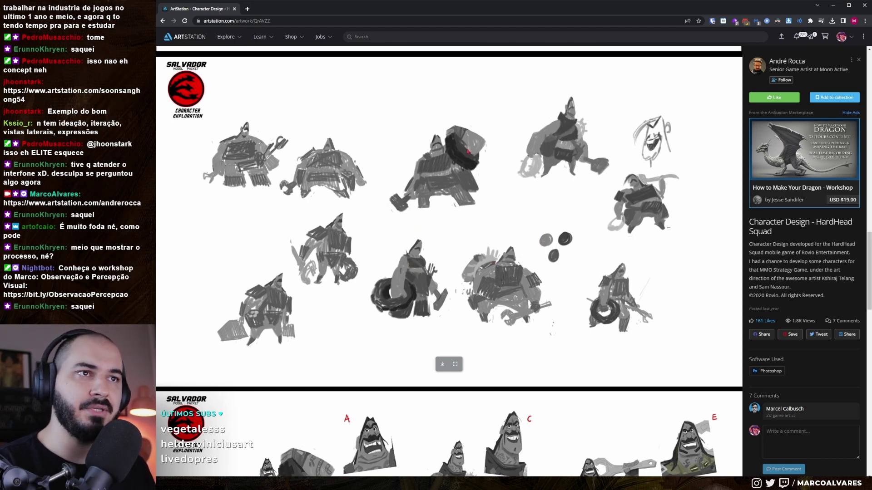
scroll(423, 185, down, 1)
scroll(423, 184, down, 4)
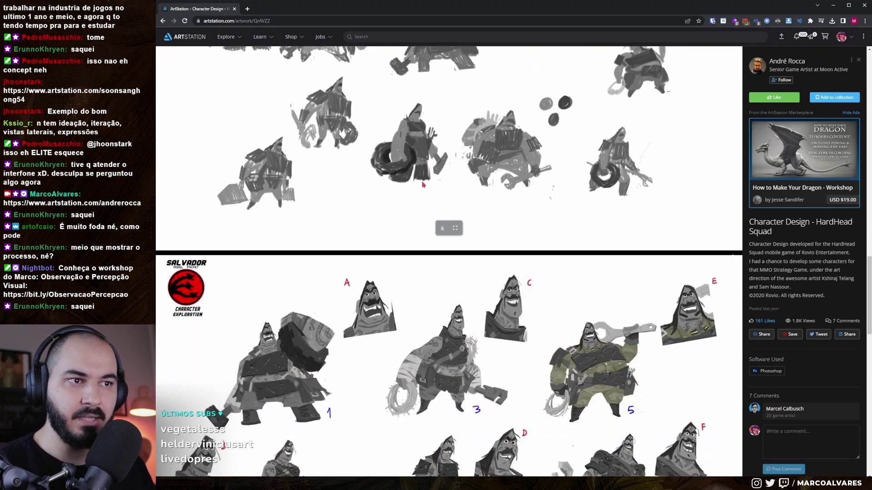
scroll(430, 158, up, 2)
scroll(430, 157, down, 3)
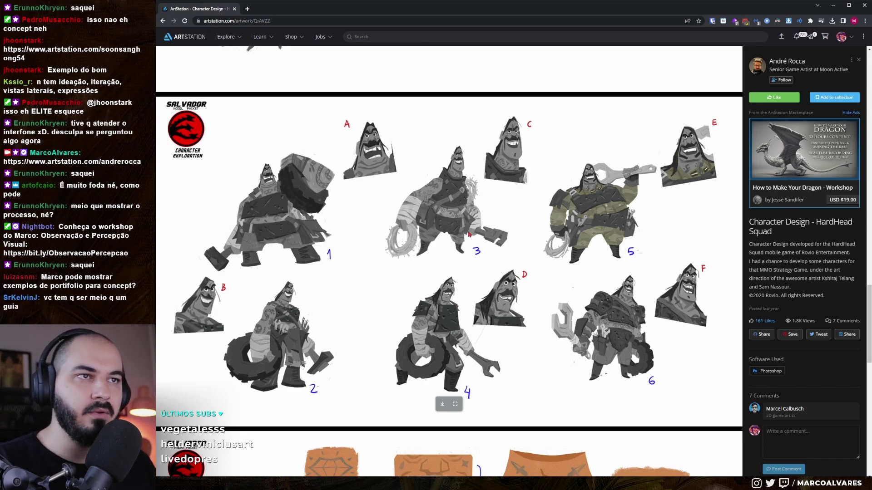
scroll(470, 249, down, 2)
scroll(469, 250, down, 1)
Step: Scroll further down the HardHead Squad page, then back up to the colored turnaround sheet
scroll(469, 250, down, 4)
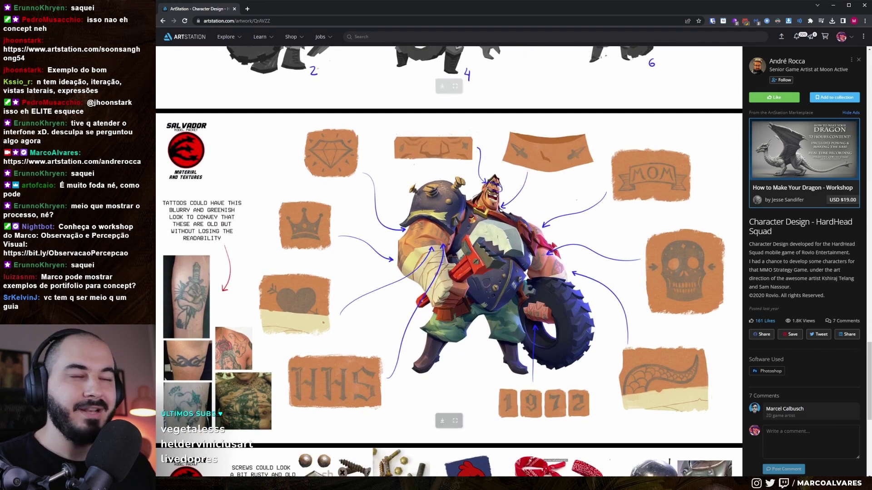
scroll(475, 212, down, 1)
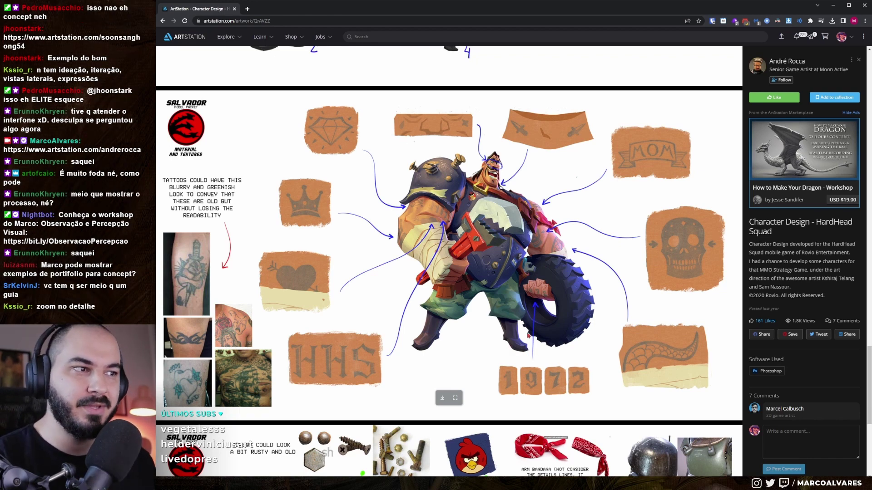
scroll(511, 341, down, 2)
scroll(663, 273, down, 5)
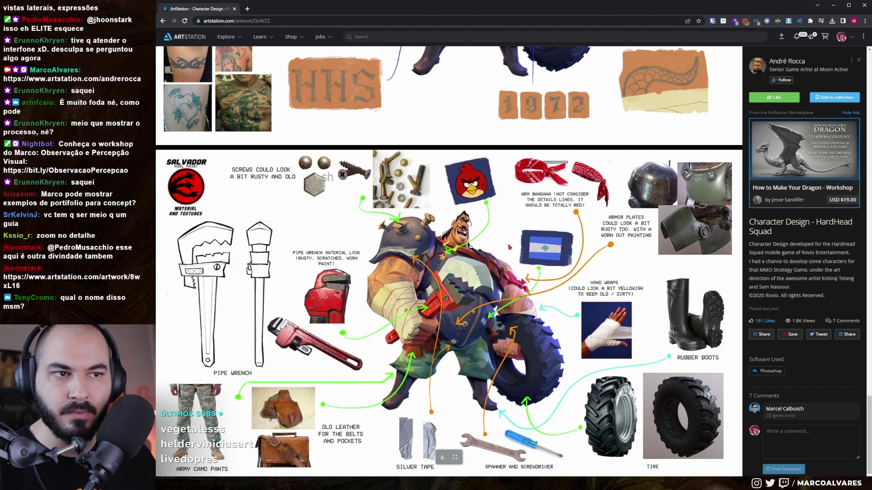
scroll(511, 254, up, 5)
scroll(511, 258, up, 5)
scroll(511, 258, up, 5)
scroll(511, 258, up, 5)
scroll(511, 257, up, 3)
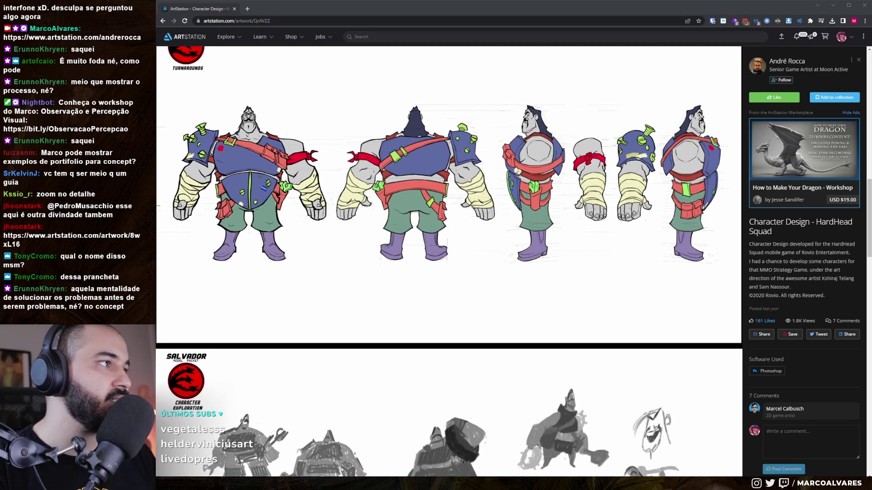
Step: Bring up the Toyotomi Hideyoshi page and scroll past Initial Explorations to the Color Tests sheet
drag(390, 48, 373, 8)
mouse_move(448, 272)
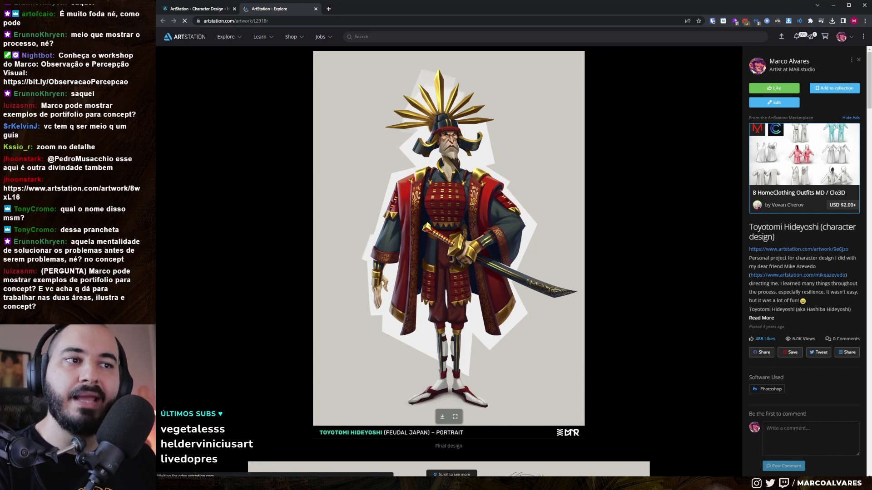
scroll(465, 238, down, 5)
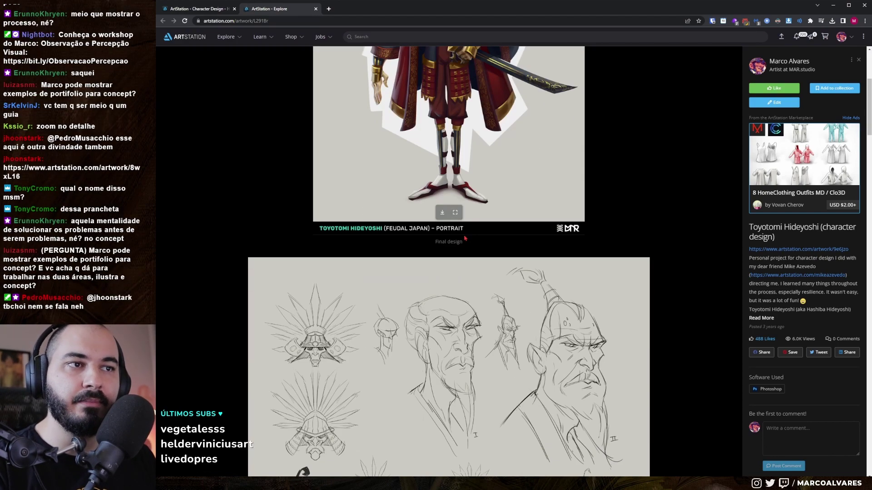
scroll(465, 239, down, 2)
scroll(522, 181, down, 3)
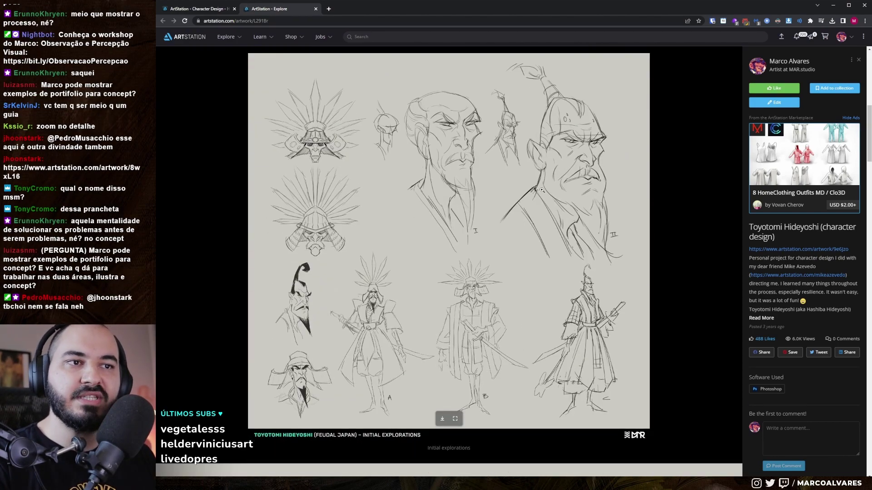
scroll(539, 191, down, 3)
scroll(539, 191, down, 3)
scroll(539, 193, up, 5)
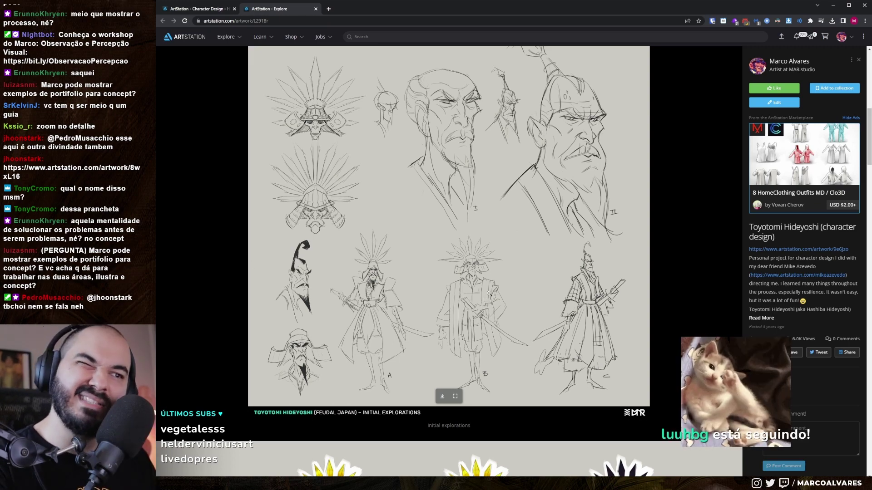
scroll(488, 296, down, 5)
scroll(549, 148, down, 3)
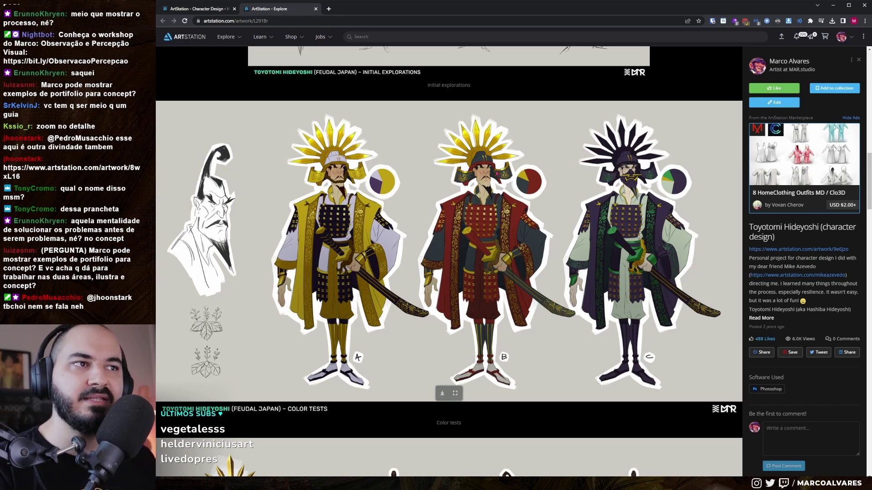
Step: Scroll past the turnarounds and Character Model Sheet to the horse sketches A, B and C
scroll(528, 211, down, 1)
scroll(534, 281, down, 5)
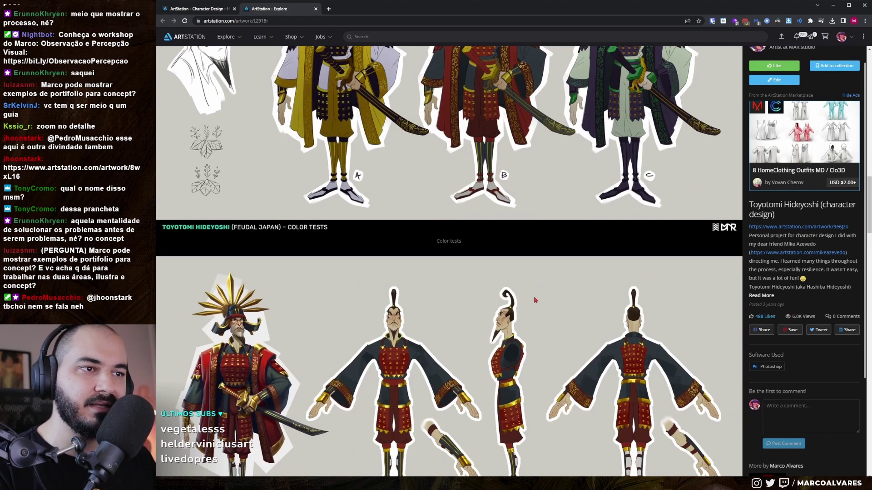
scroll(535, 299, down, 2)
scroll(535, 299, down, 1)
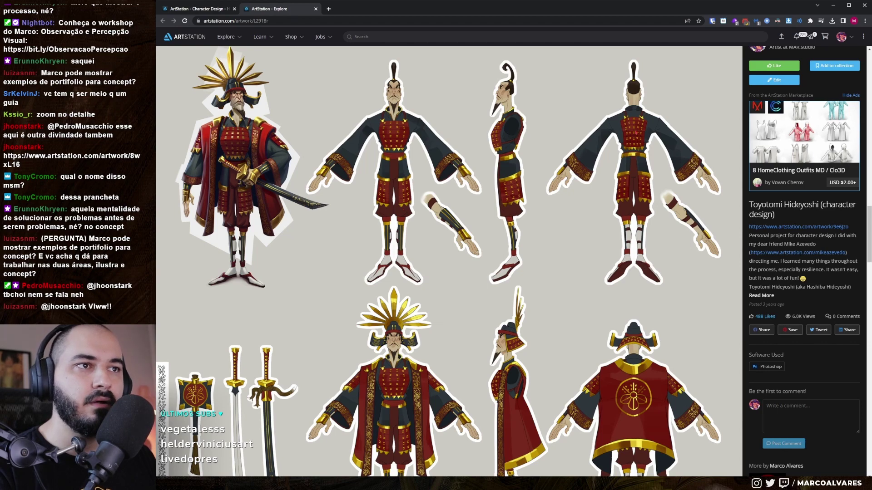
scroll(497, 231, down, 1)
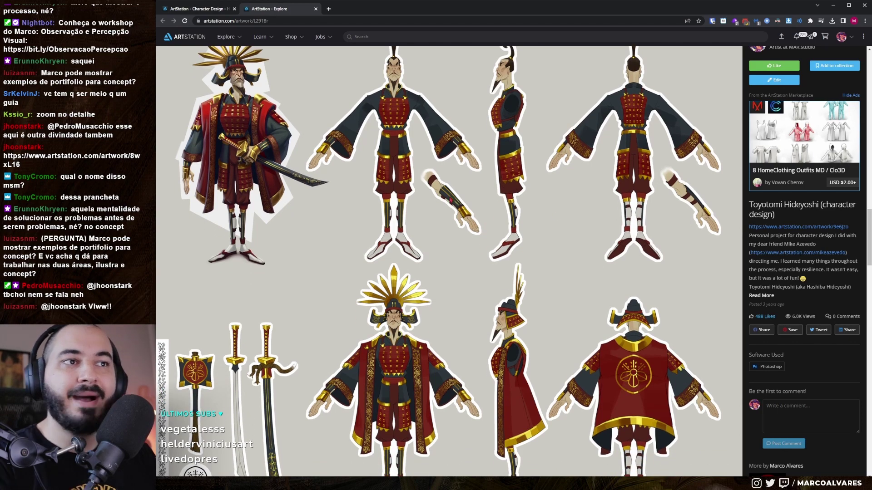
scroll(191, 238, down, 3)
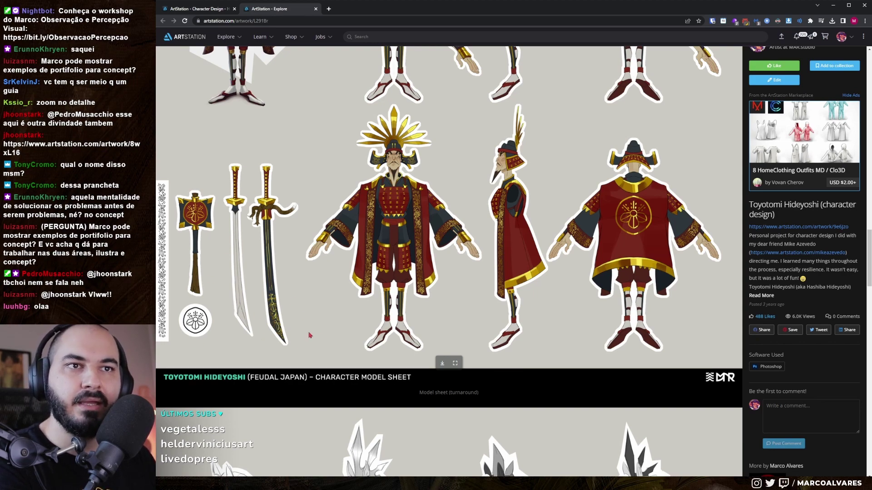
scroll(197, 246, down, 6)
scroll(254, 263, down, 3)
scroll(309, 279, down, 3)
scroll(295, 270, up, 3)
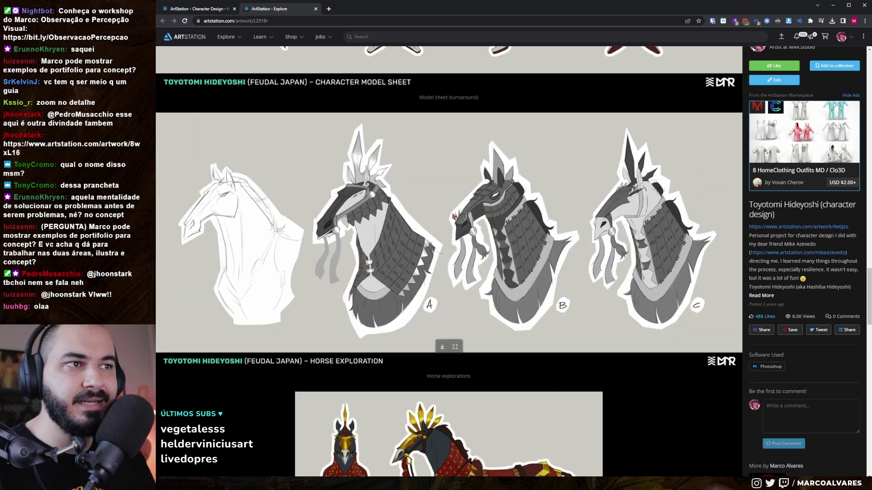
Step: Review the horse model sheet, mounted sketch and portrait render, then return to the HardHead Squad page
scroll(549, 242, down, 3)
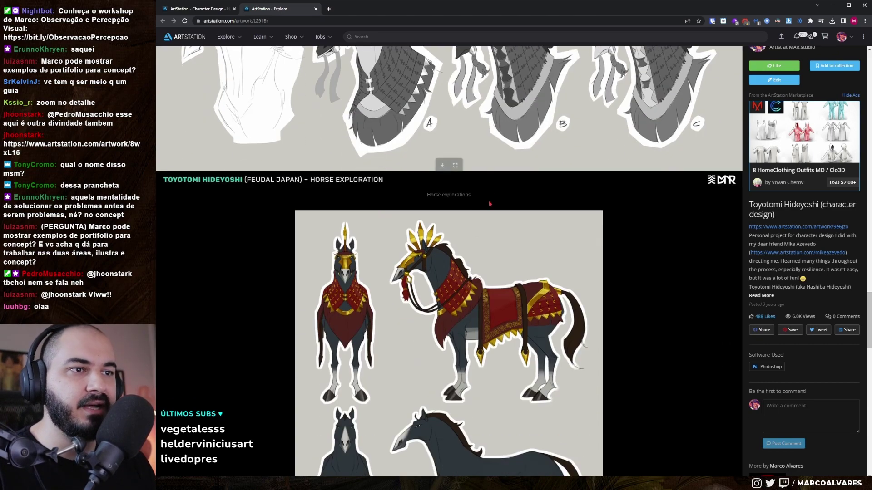
scroll(454, 181, down, 3)
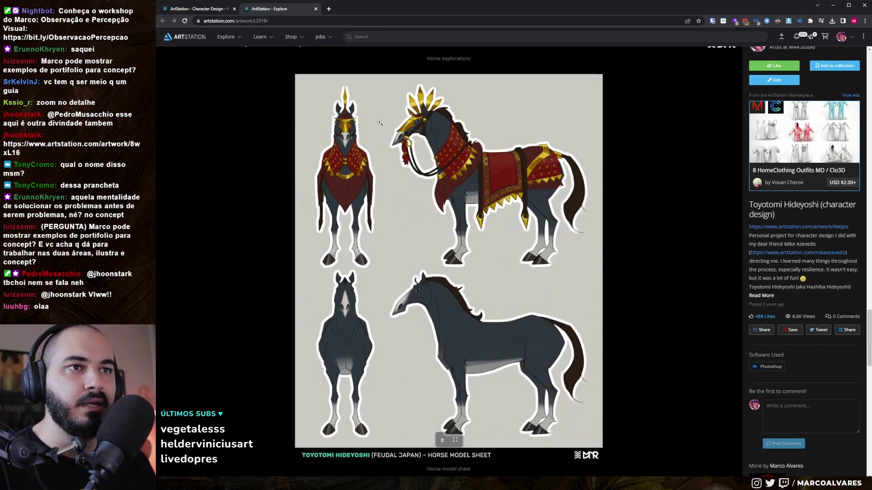
scroll(479, 282, down, 4)
scroll(463, 204, down, 5)
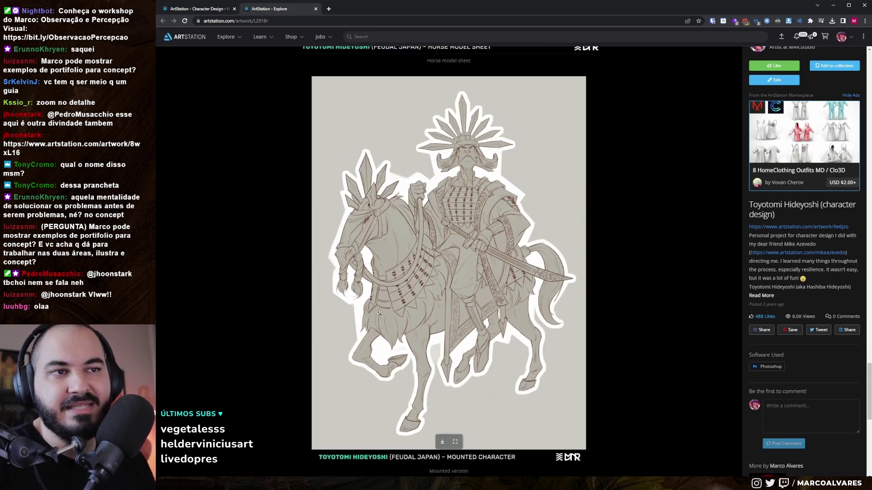
scroll(378, 313, down, 3)
scroll(375, 313, down, 3)
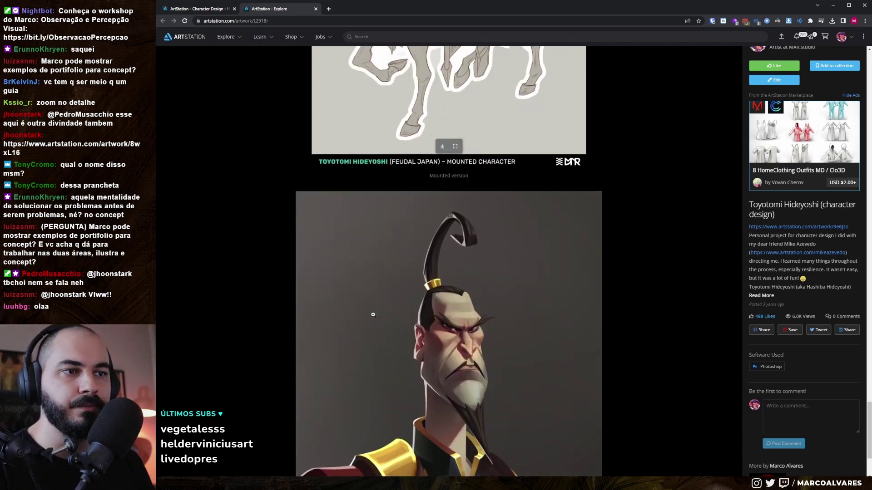
scroll(371, 273, down, 2)
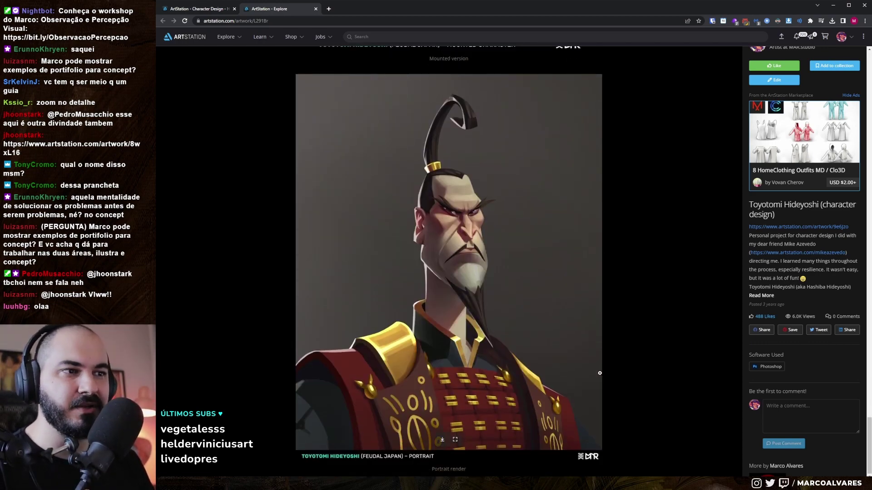
scroll(613, 272, up, 10)
scroll(625, 185, up, 15)
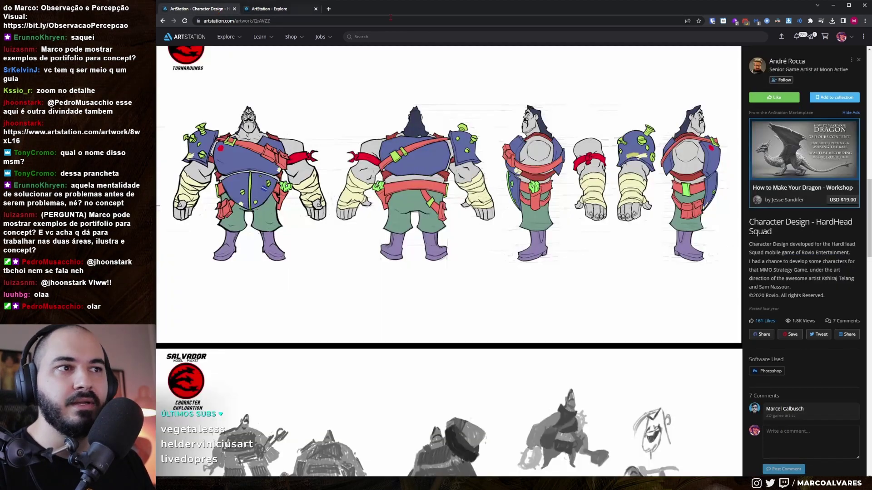
click(222, 10)
Step: Copy the HardHead Squad page address, close that window, and step back one artwork in the gallery
click(290, 20)
key(alt+Tab)
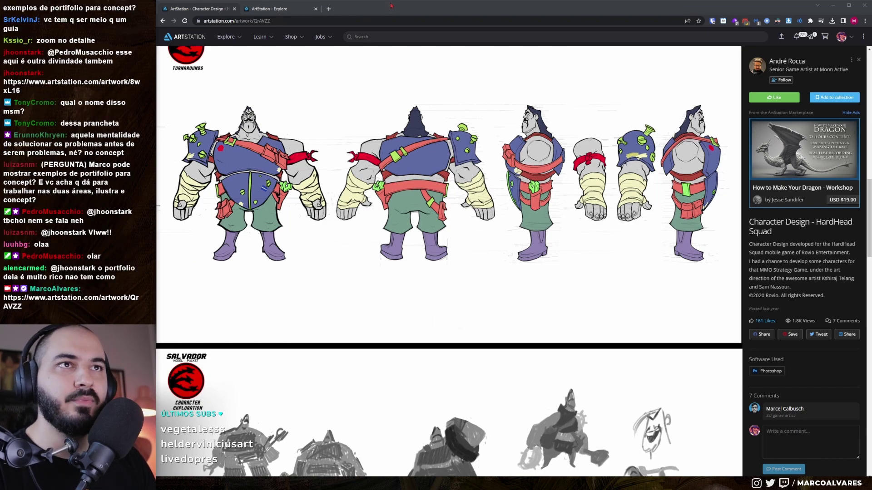
drag(418, 13, 644, 63)
key(alt+Tab)
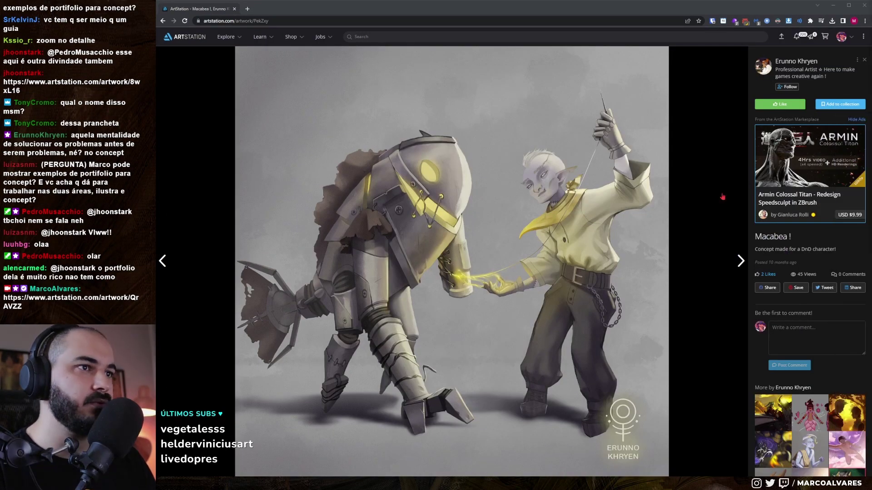
click(163, 261)
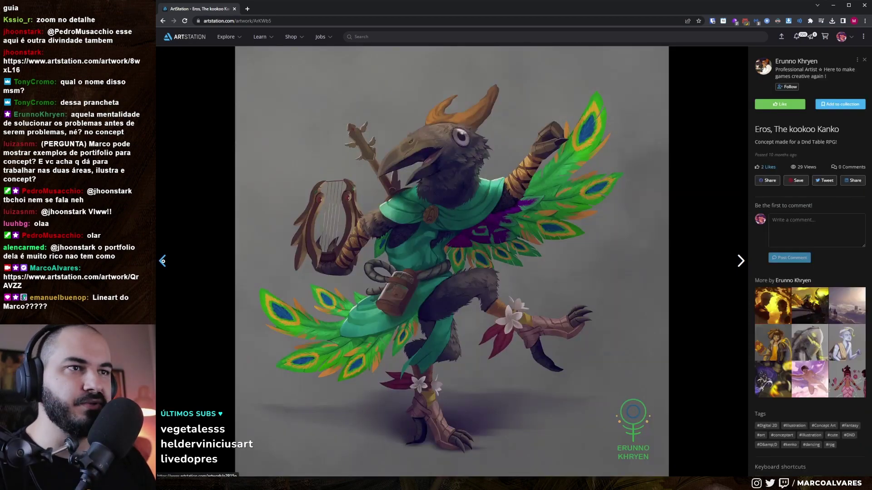
Step: Step back to the Oni Viper artwork, copy its image, and paste it into Photoshop as Layer 1
click(163, 261)
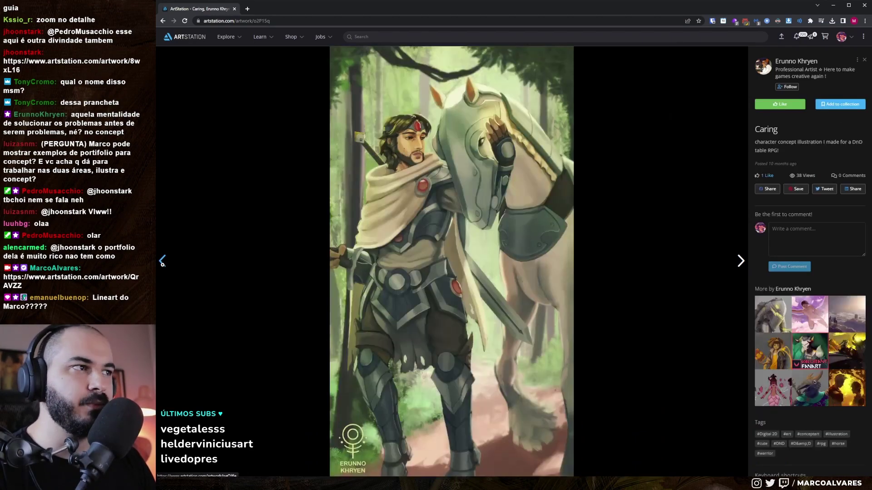
click(162, 261)
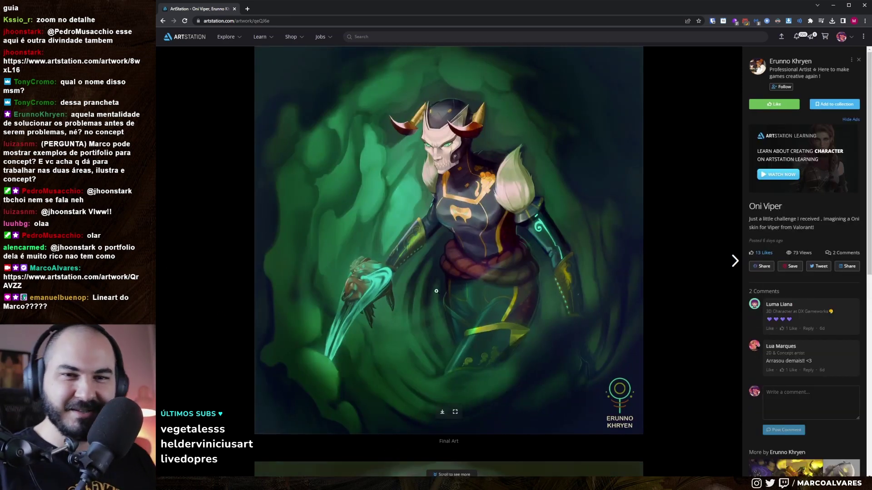
right_click(518, 242)
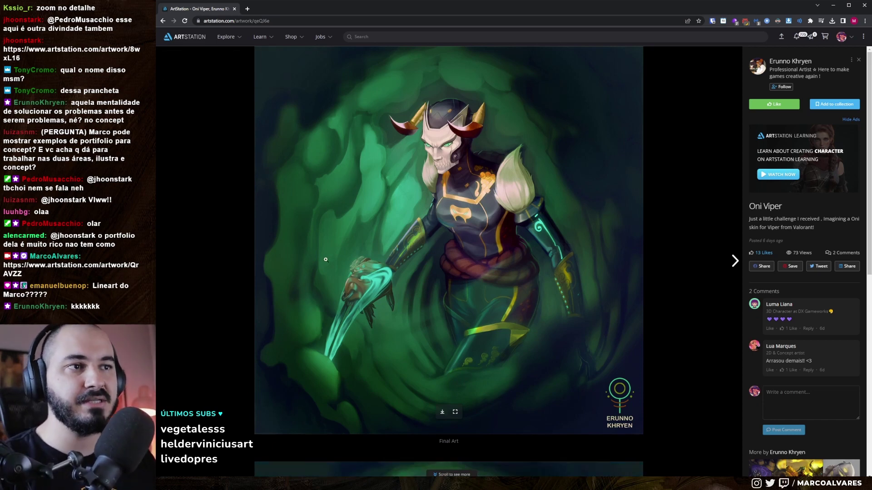
right_click(371, 262)
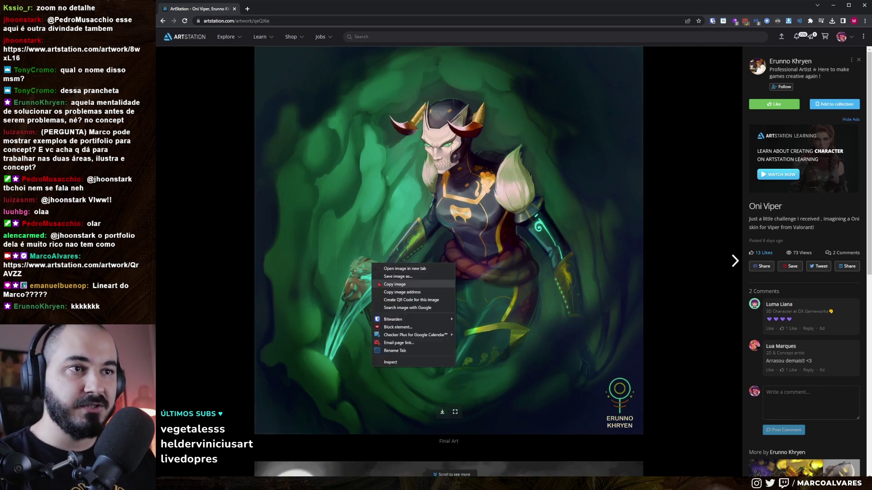
key(Escape)
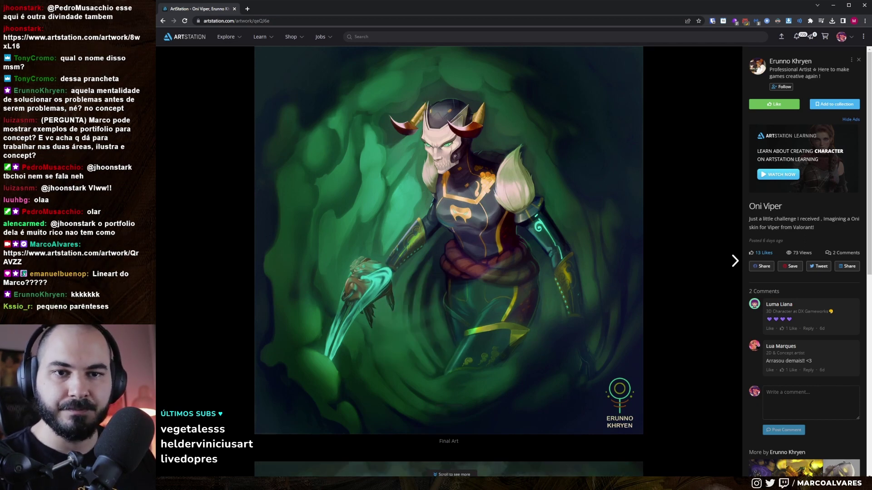
key(alt+Tab)
key(ctrl+v)
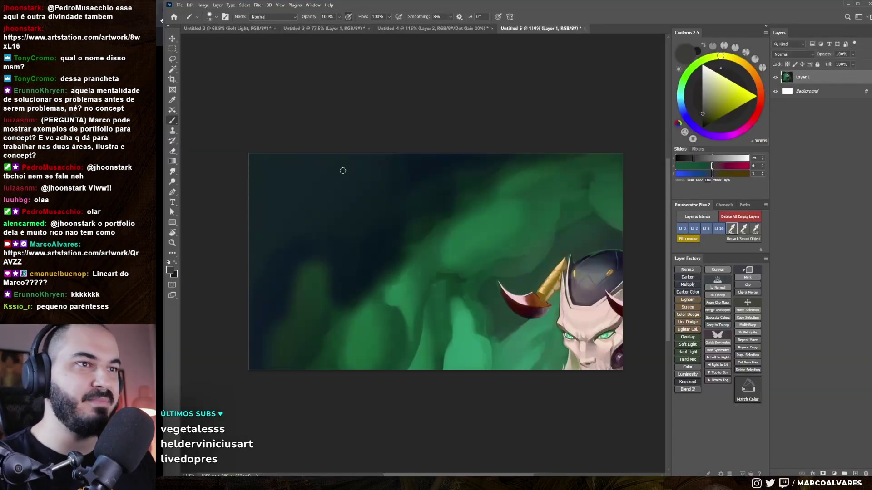
Step: Extend the canvas with the Crop tool to a 1920×1920 square around the Oni Viper art
scroll(565, 219, down, 5)
key(c)
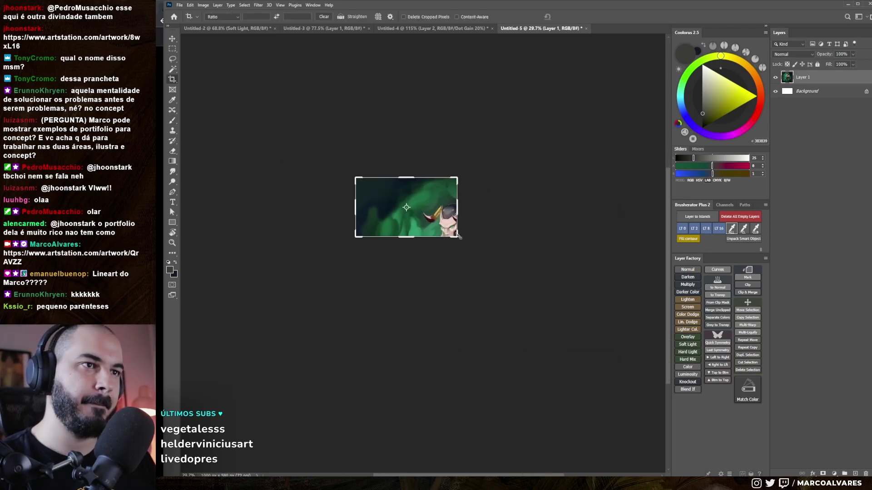
drag(466, 237, 532, 323)
key(Return)
Step: Add an empty Layer 2 above the artwork
scroll(422, 227, up, 5)
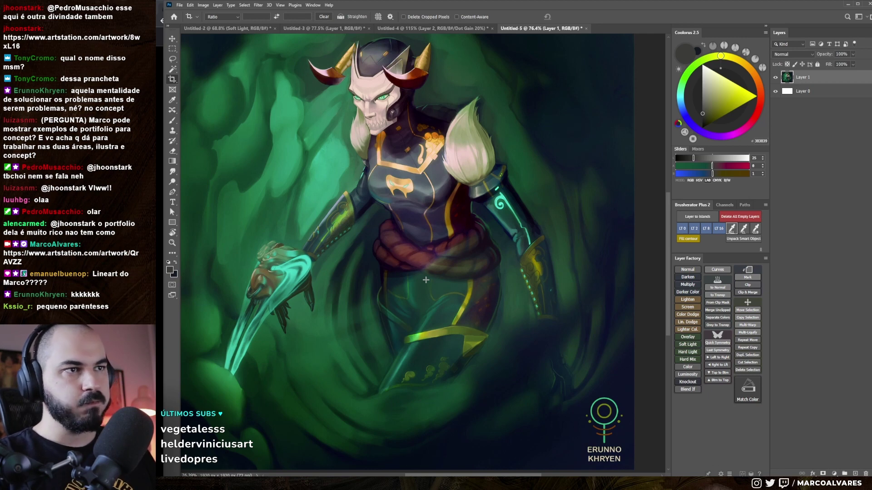
drag(511, 231, 526, 239)
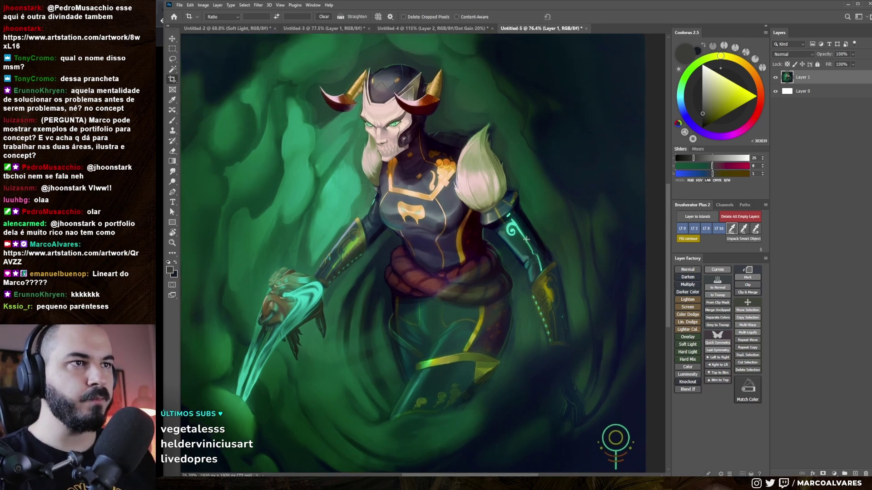
key(ctrl+shift+alt+n)
drag(492, 187, 496, 196)
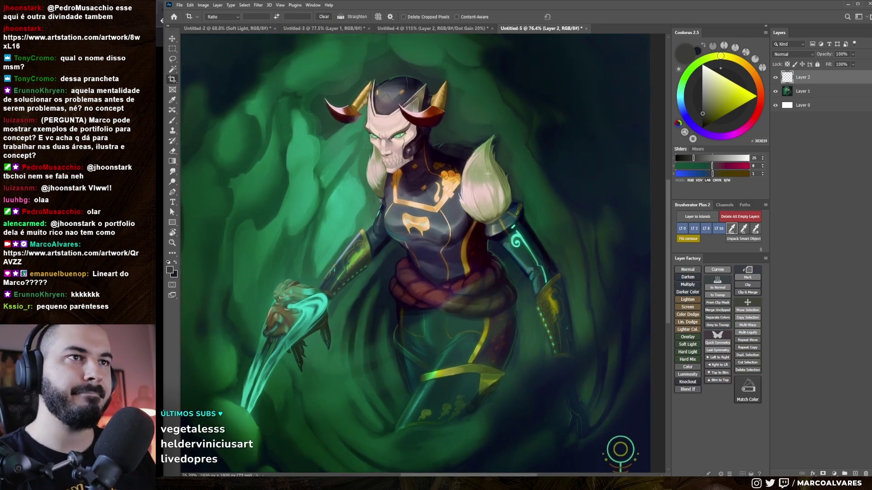
key(b)
right_click(470, 173)
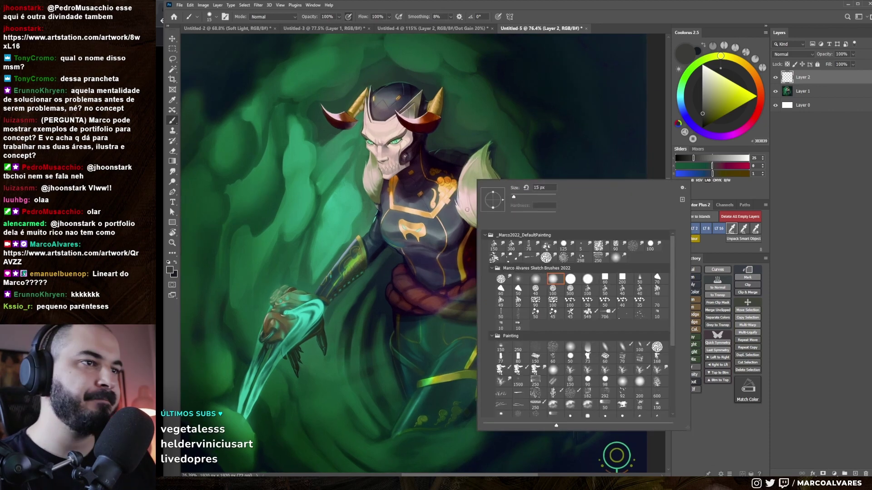
click(586, 279)
key(Return)
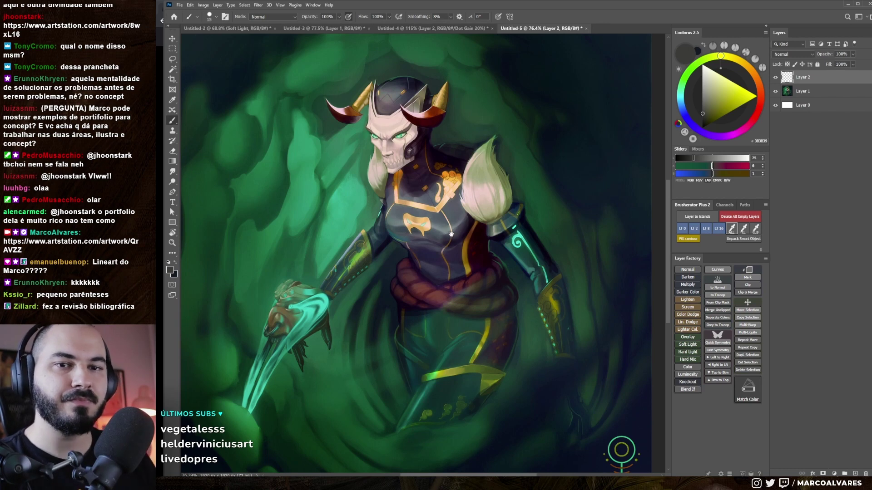
drag(451, 234, 455, 219)
drag(460, 176, 459, 181)
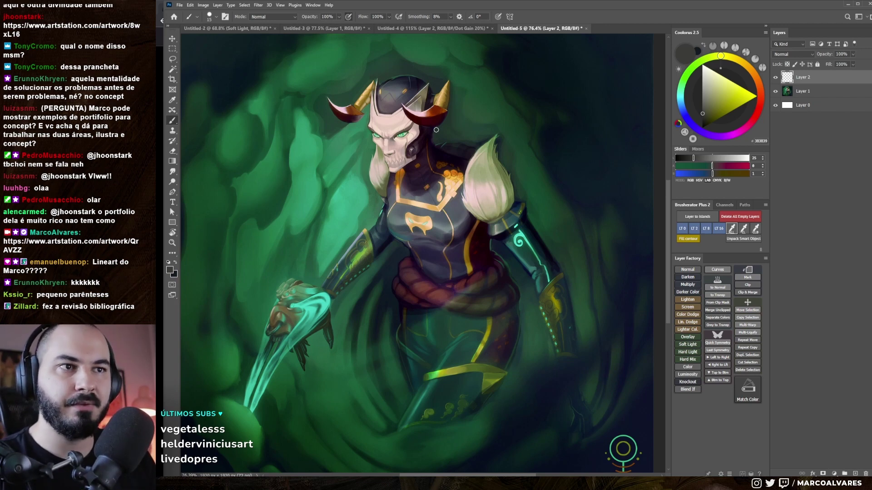
key(z)
drag(472, 225, 455, 251)
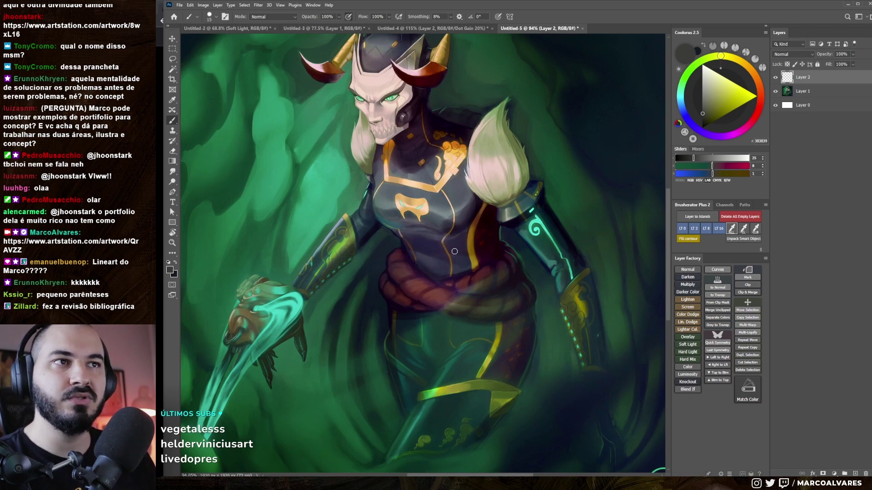
drag(430, 190, 419, 223)
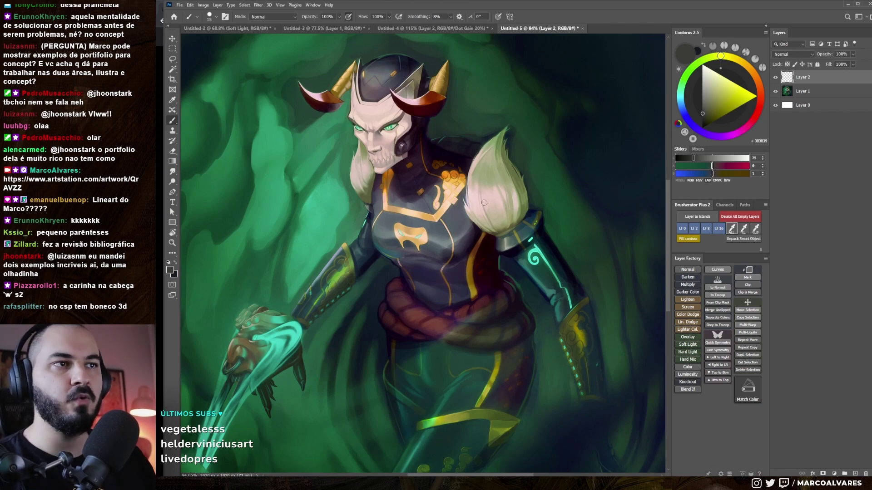
Step: Zoom out to the whole painting and back in, testing a dark lower-leg stroke and undoing it
key(z)
mouse_move(482, 209)
mouse_down()
mouse_move(458, 229)
mouse_move(406, 233)
mouse_up()
key(b)
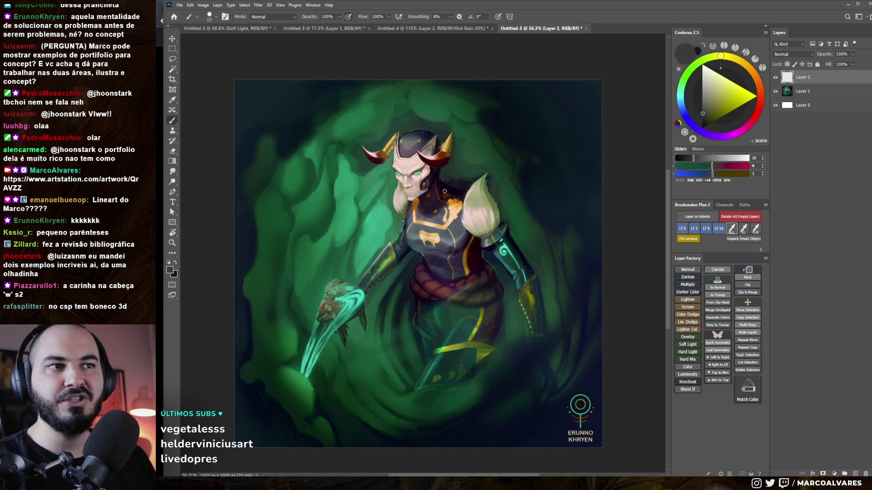
drag(432, 217, 455, 176)
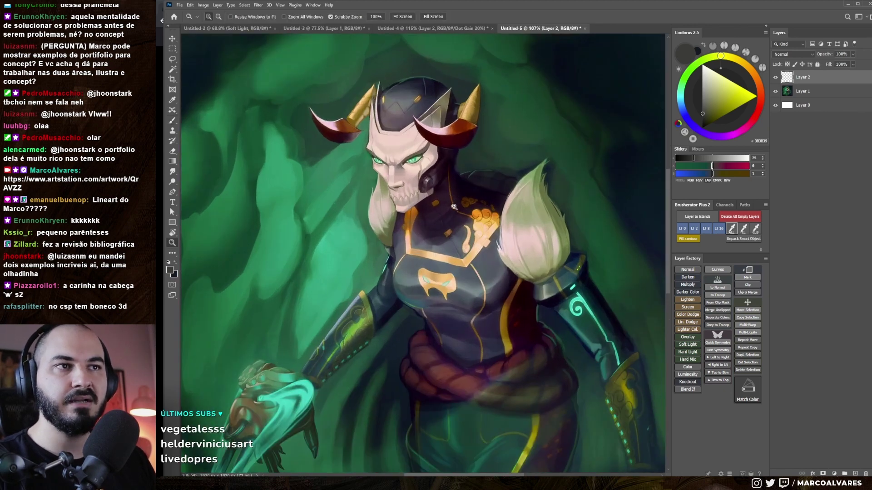
drag(472, 243, 470, 228)
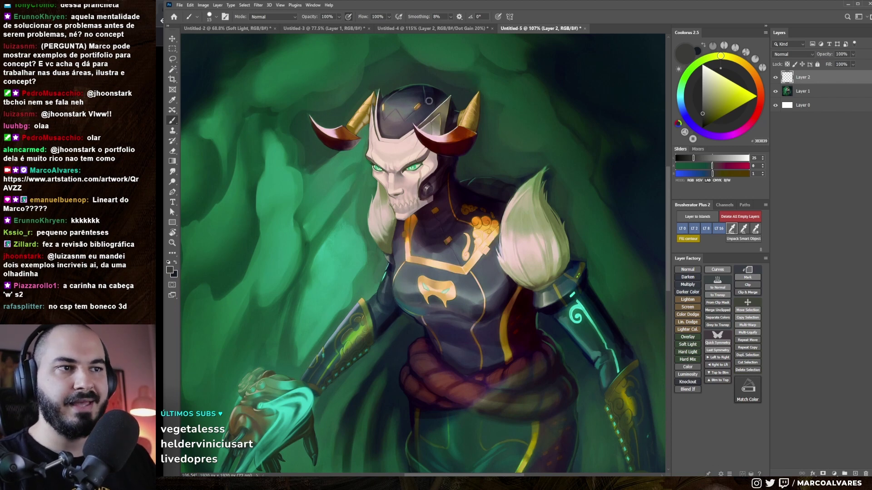
drag(422, 248, 420, 255)
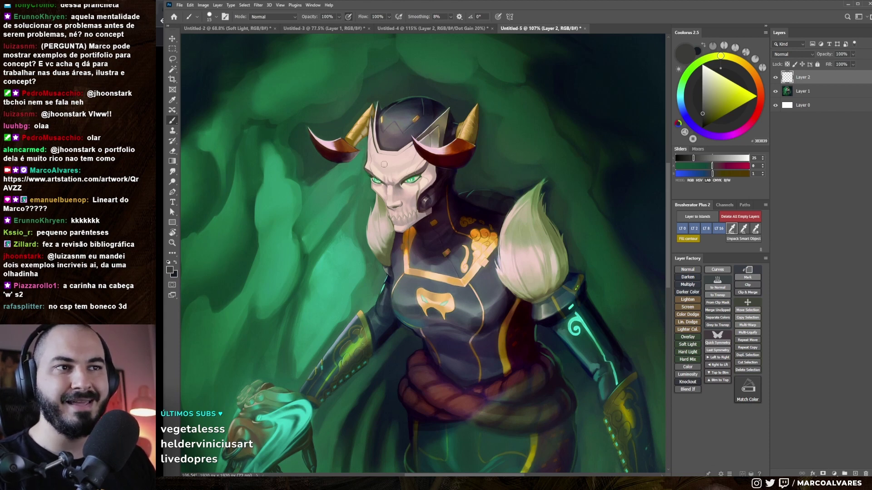
drag(410, 235, 405, 215)
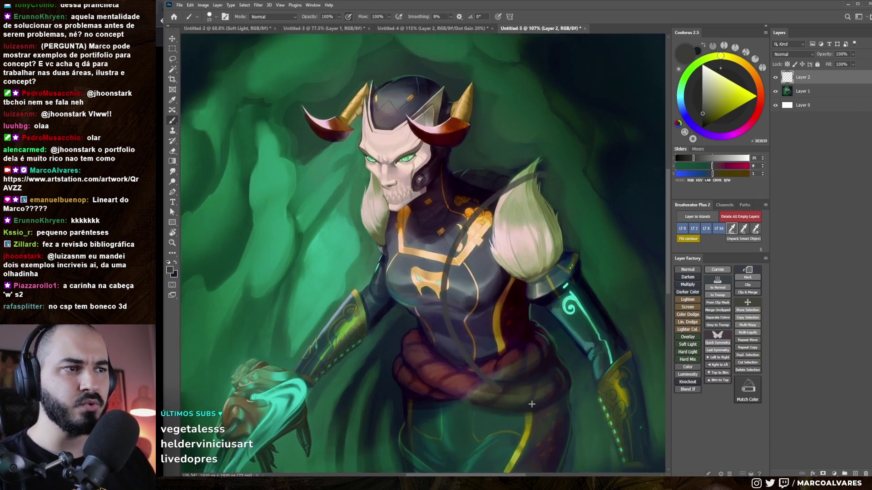
mouse_move(577, 296)
mouse_down()
mouse_move(523, 187)
mouse_move(523, 166)
mouse_up()
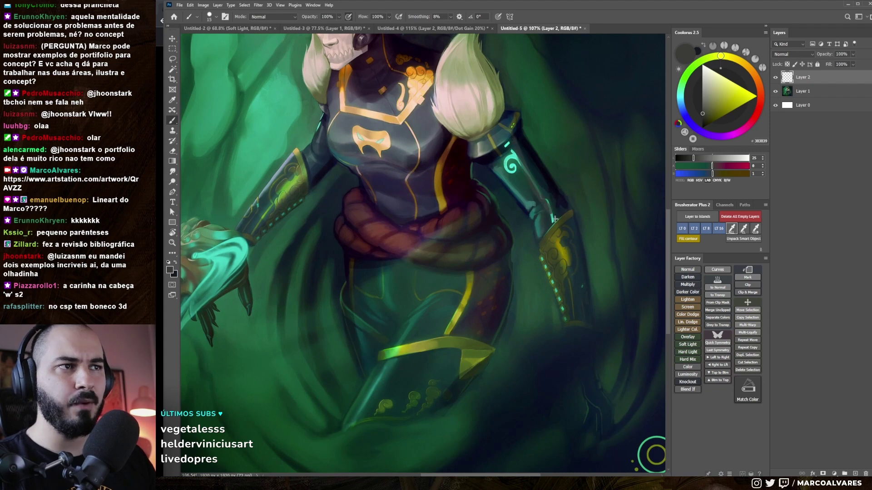
drag(552, 235, 465, 281)
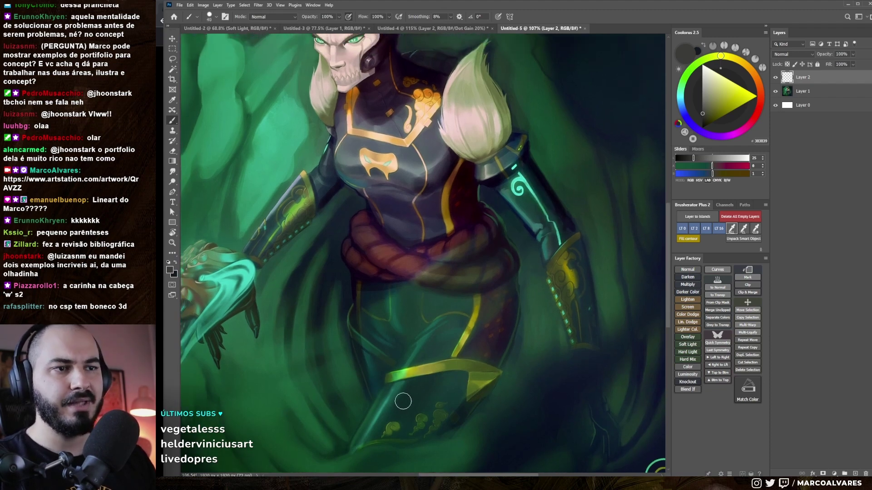
drag(402, 401, 431, 363)
key(ctrl+z)
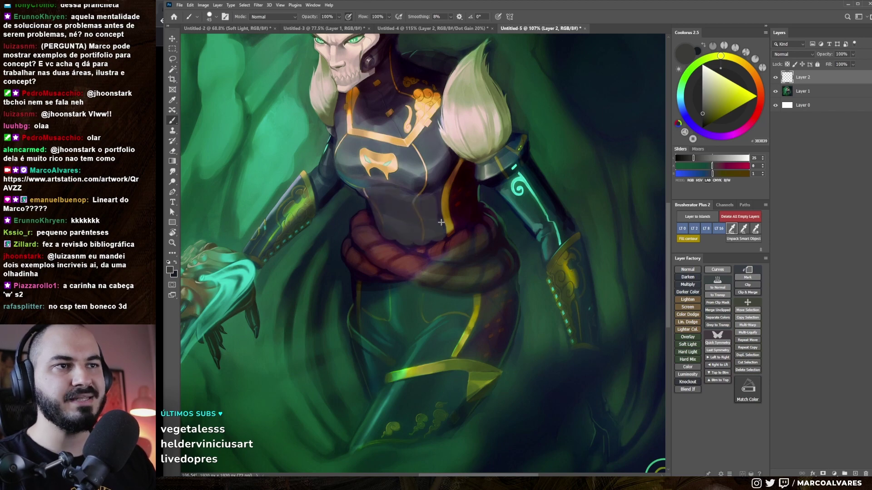
Step: Sample dark purple, pick a brush preset at size 80, and duplicate Layer 1 to the top
drag(452, 200, 443, 303)
drag(421, 250, 419, 236)
alt+click(438, 248)
right_click(426, 259)
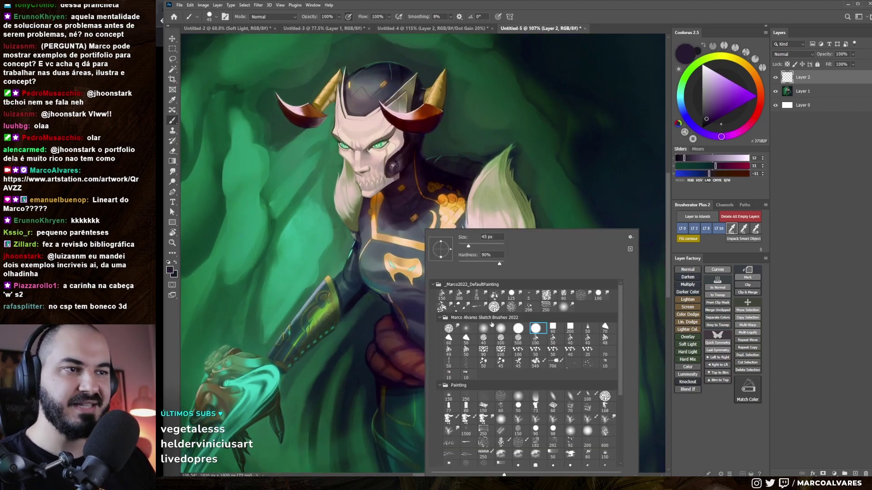
click(498, 177)
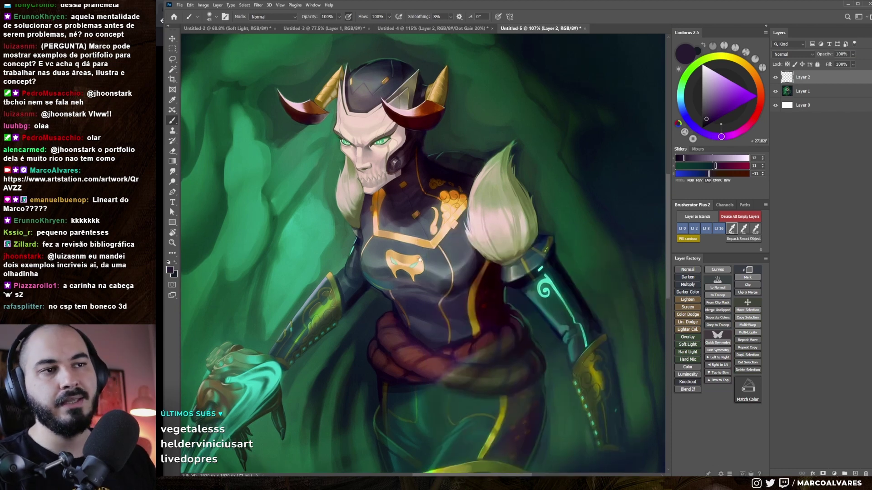
drag(422, 265, 425, 260)
right_click(425, 259)
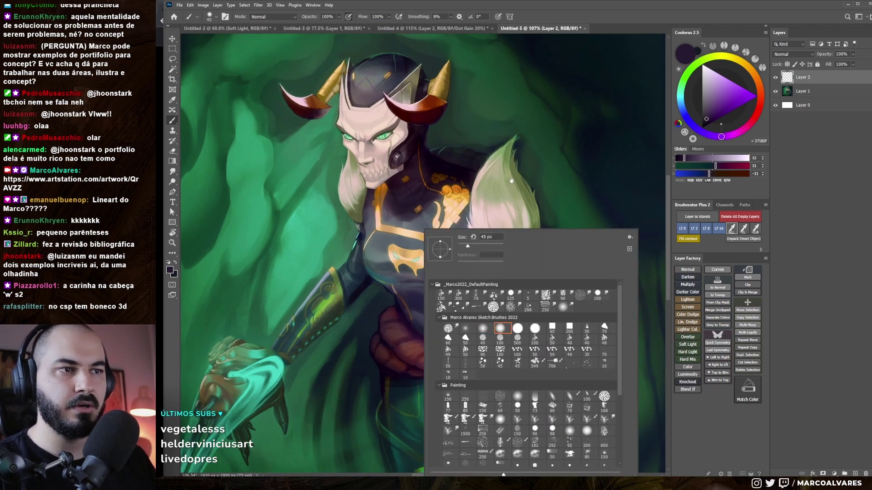
click(511, 181)
key(bracketright)
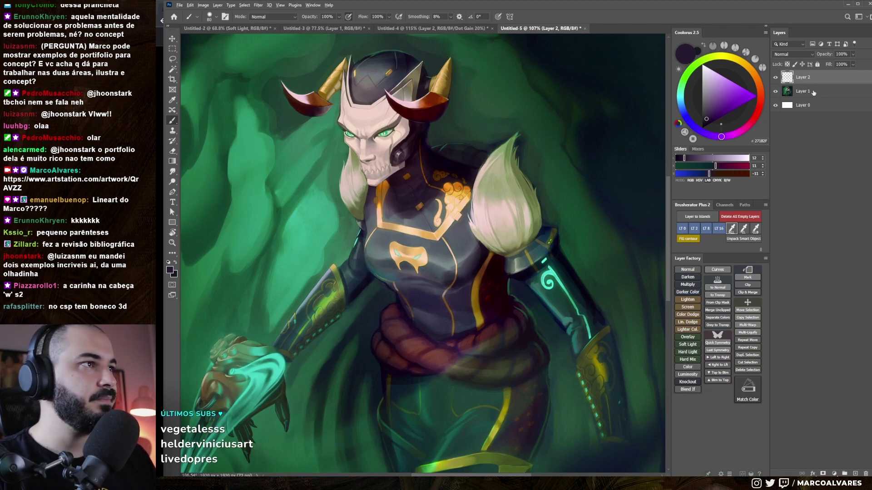
drag(814, 93, 802, 77)
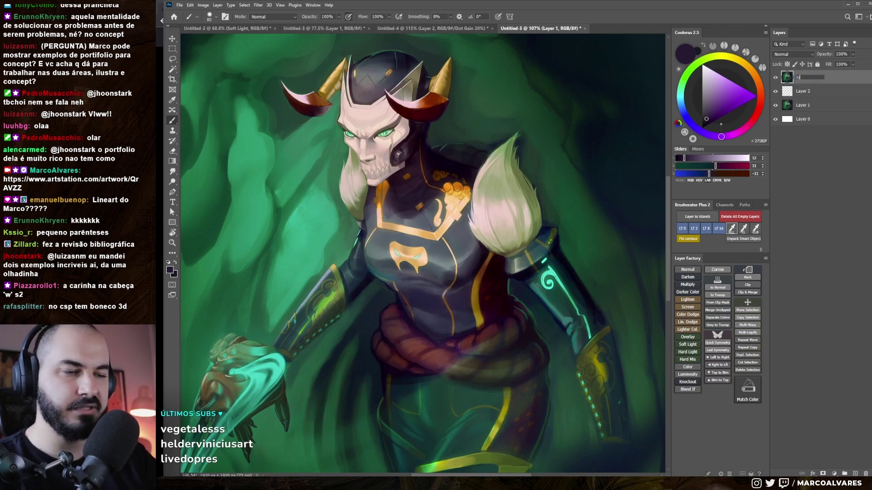
Step: Hide the top copy layer and paint dark strokes over the chest on Layer 2
click(776, 77)
click(802, 91)
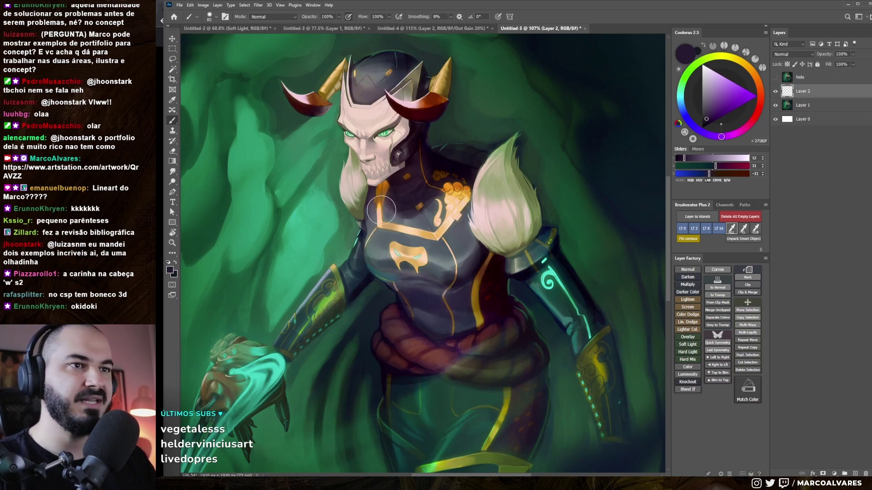
drag(395, 277, 415, 278)
key(ctrl+z)
key(bracketleft)
alt+click(459, 283)
key(bracketleft)
key(bracketleft)
key(bracketleft)
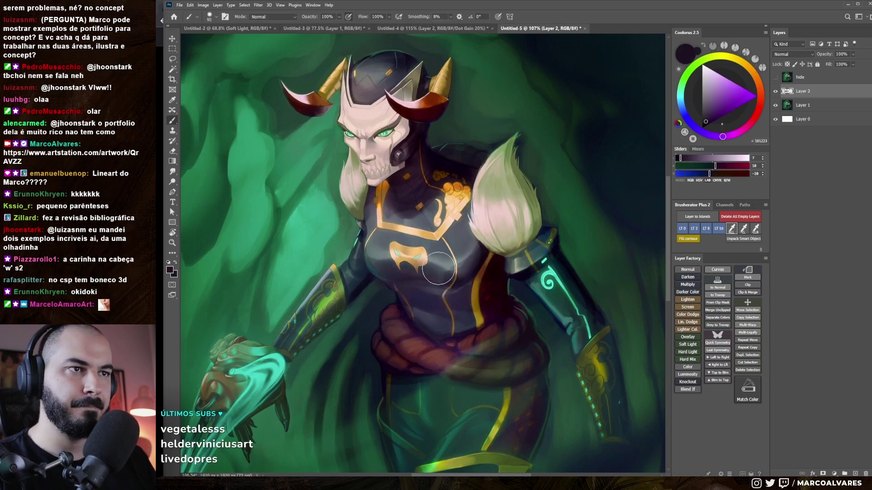
Step: Paint the shoulder fur with sampled light fur and olive green tones
drag(493, 171, 473, 198)
alt+click(473, 199)
key(bracketright)
drag(472, 245, 490, 272)
key(bracketleft)
key(bracketleft)
mouse_move(481, 197)
mouse_down()
mouse_move(473, 210)
mouse_move(496, 224)
mouse_up()
alt+click(499, 227)
alt+click(505, 255)
key(bracketright)
key(bracketright)
key(bracketright)
Step: Check the whole painting, then zoom back to the face, sampling grey-olive and face green
key(z)
mouse_move(504, 254)
mouse_down()
mouse_move(474, 264)
mouse_move(522, 265)
mouse_up()
key(b)
alt+click(530, 327)
drag(531, 327, 541, 315)
key(bracketleft)
key(bracketleft)
key(bracketleft)
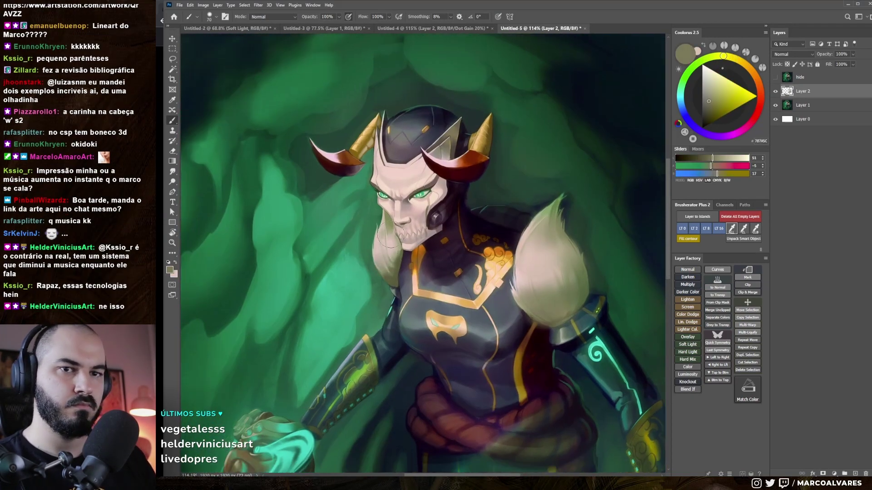
alt+click(377, 209)
Step: Flip the canvas horizontally, sample muted olive and beige tones, and add a Darken-mode layer
key(h)
alt+click(461, 221)
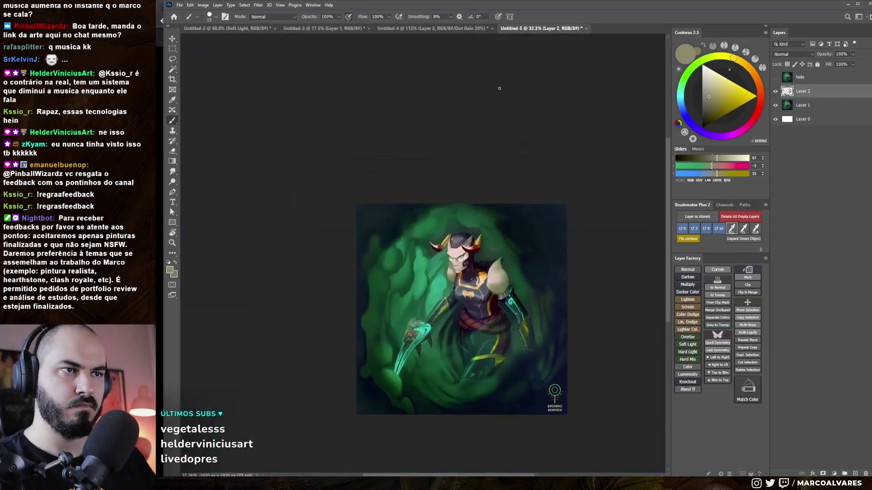
drag(457, 234, 437, 221)
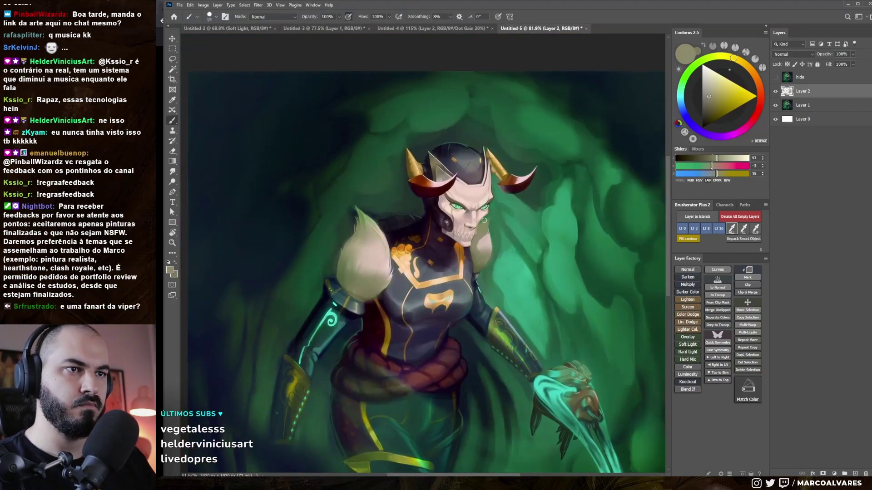
key(bracketright)
key(bracketright)
alt+click(437, 221)
key(ctrl+shift+n)
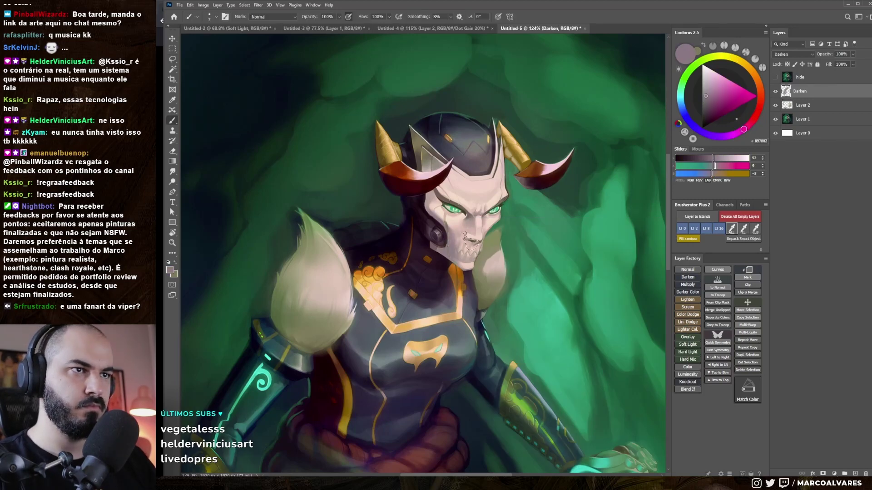
Step: Lasso the belt around the waist, fill it with the dark foreground colour, and deselect
key(bracketright)
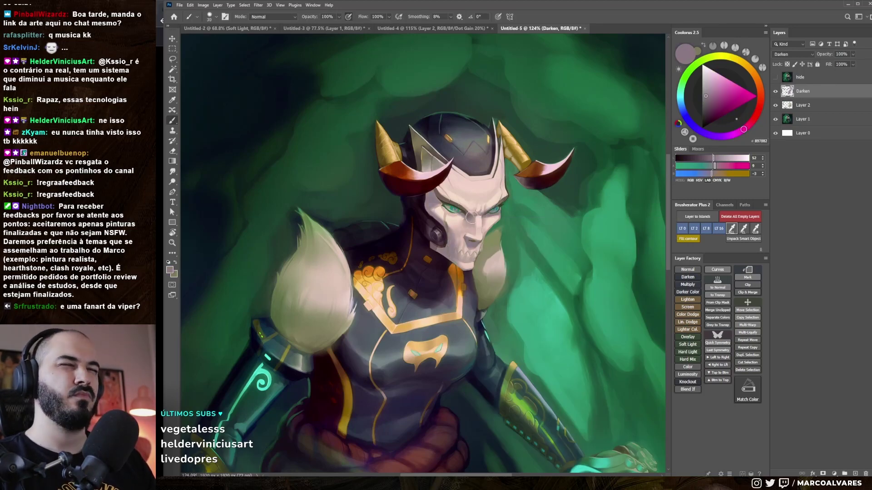
key(bracketleft)
drag(396, 183, 489, 283)
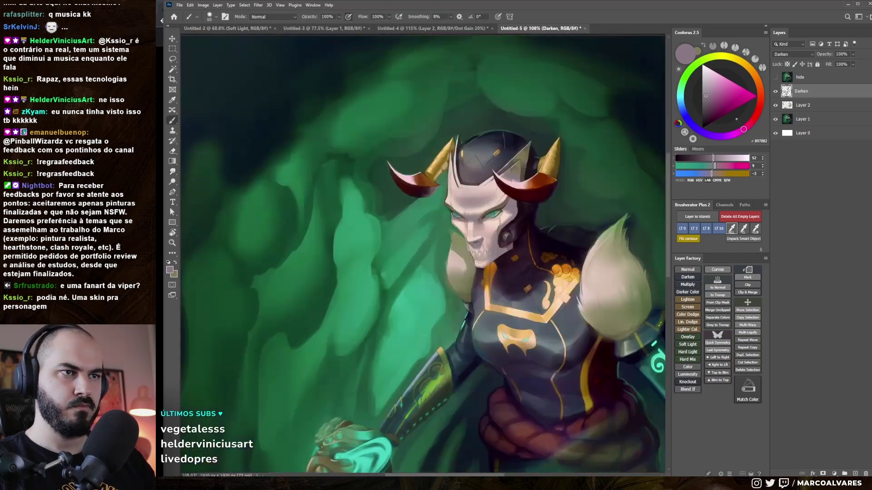
scroll(489, 283, down, 5)
scroll(489, 283, up, 4)
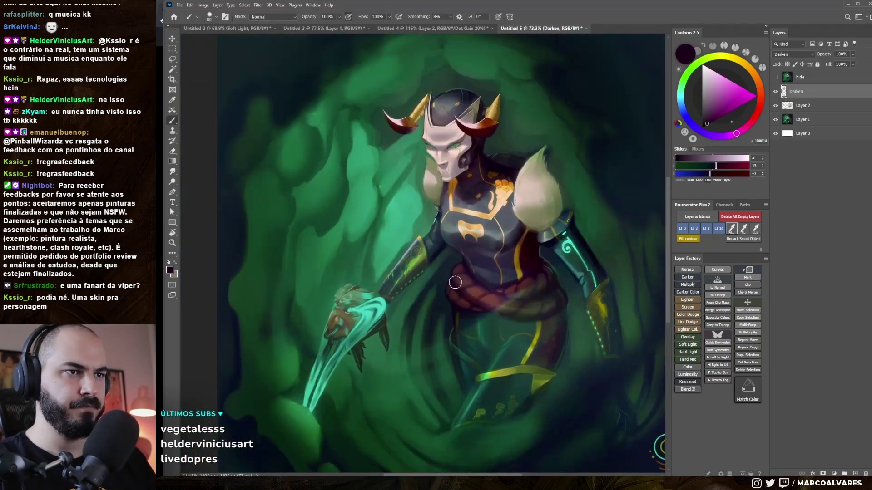
key(l)
drag(469, 297, 482, 310)
key(ctrl+d)
Step: Add a Screen-mode layer above the Darken layer and paint light highlights over the figure
scroll(482, 310, down, 2)
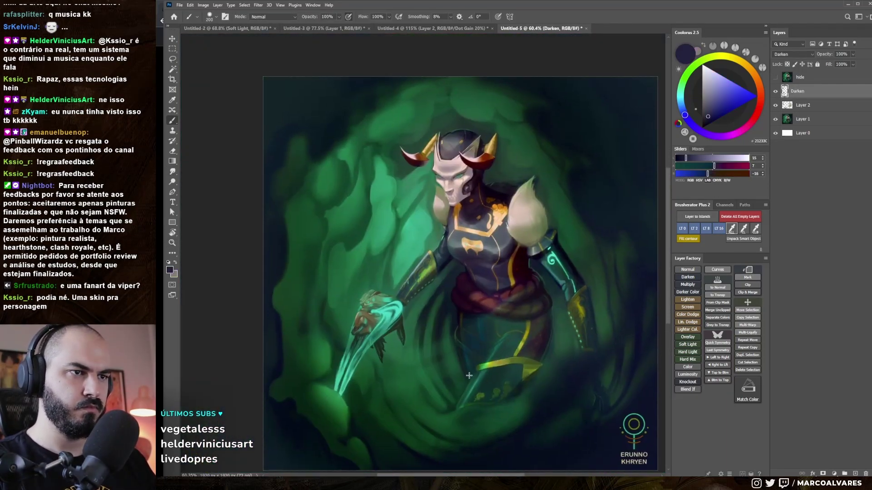
key(b)
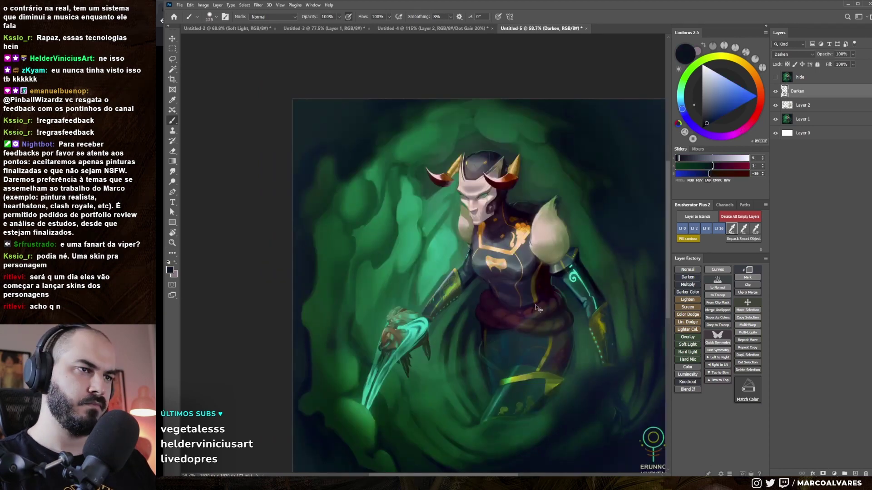
scroll(530, 290, down, 1)
key(z)
scroll(527, 266, up, 6)
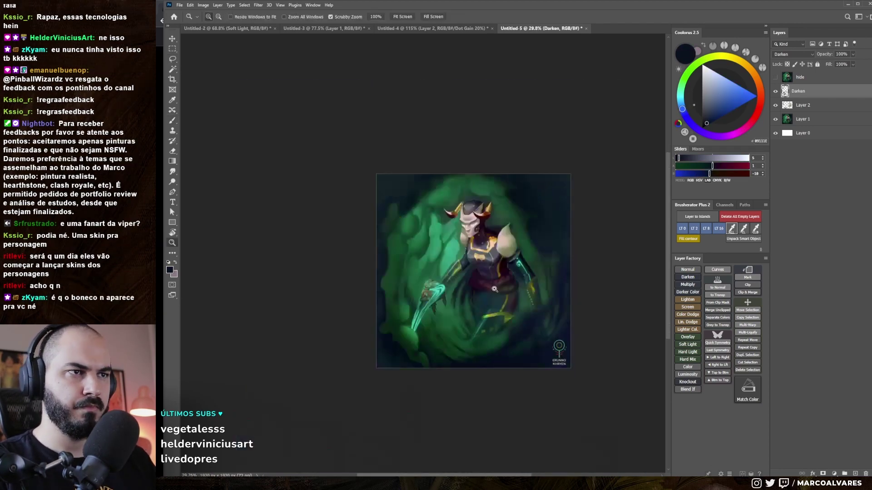
scroll(527, 266, down, 6)
key(b)
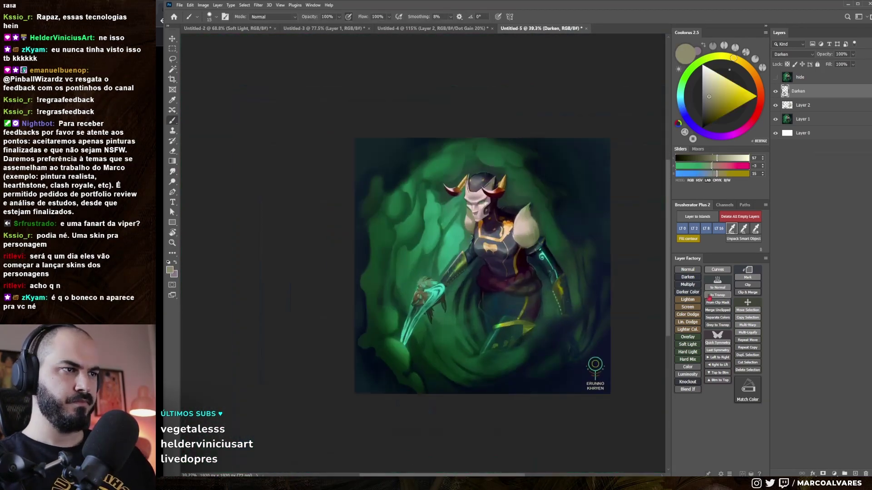
click(687, 307)
click(715, 91)
drag(358, 191, 461, 247)
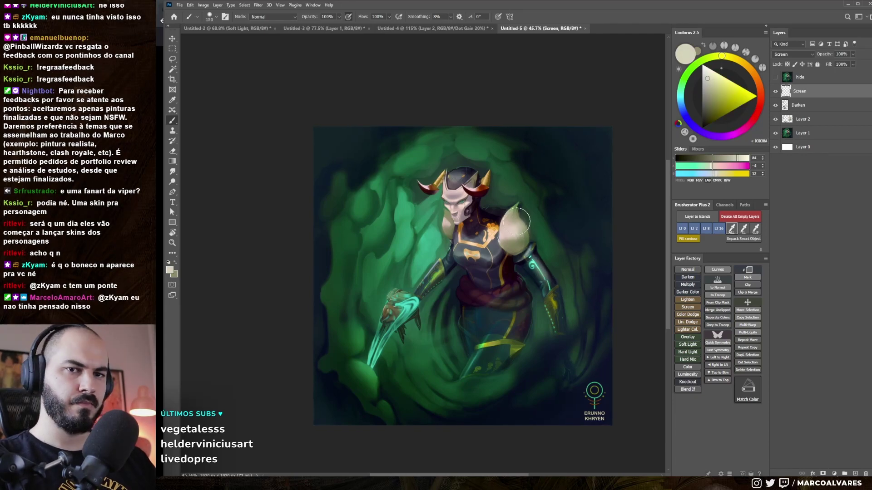
Step: Shrink the brush and flip the canvas horizontally to check the design, then flip it back
scroll(448, 191, up, 5)
scroll(448, 190, down, 5)
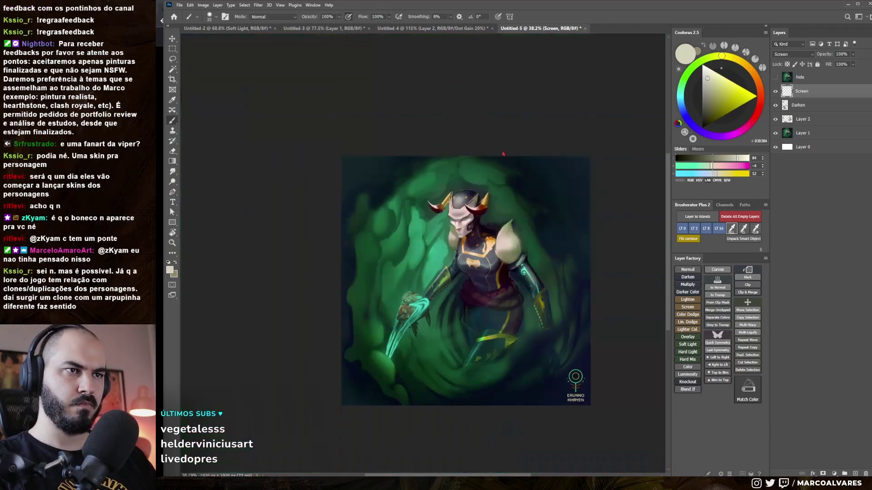
scroll(409, 273, up, 3)
key(bracketleft)
key(bracketleft)
key(bracketleft)
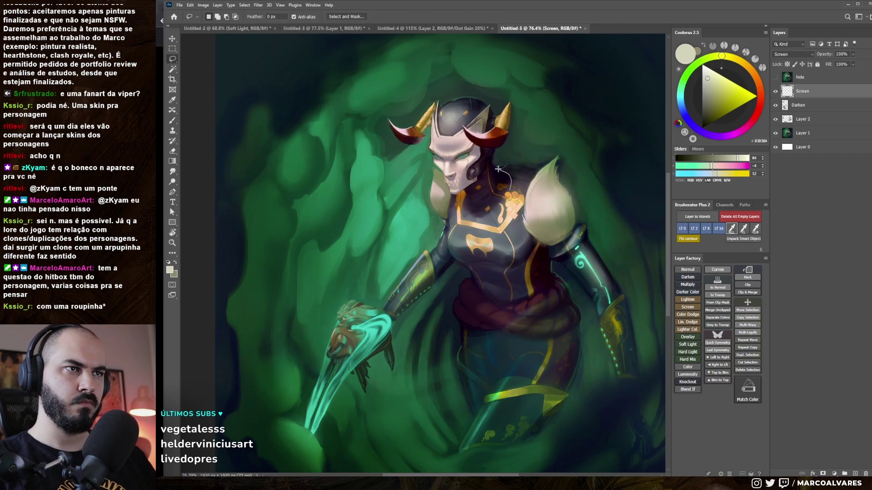
scroll(501, 188, down, 8)
scroll(501, 187, up, 6)
key(r)
key(h)
key(b)
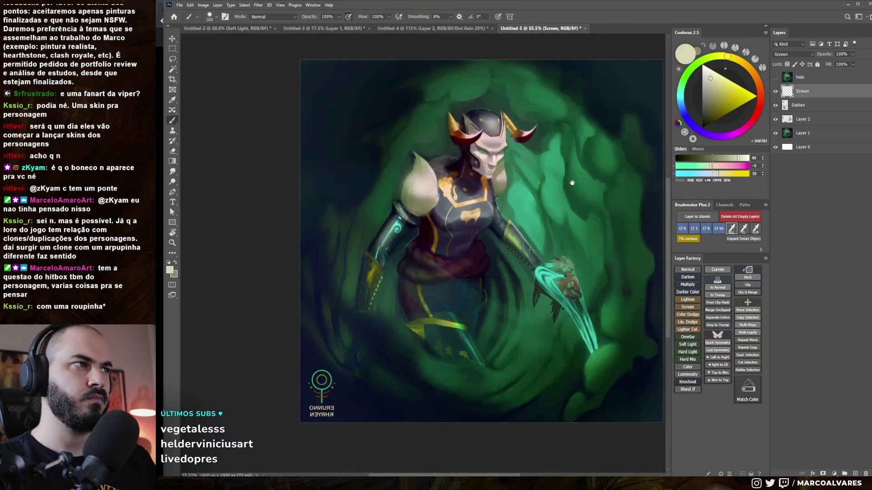
scroll(494, 200, down, 1)
scroll(493, 212, up, 1)
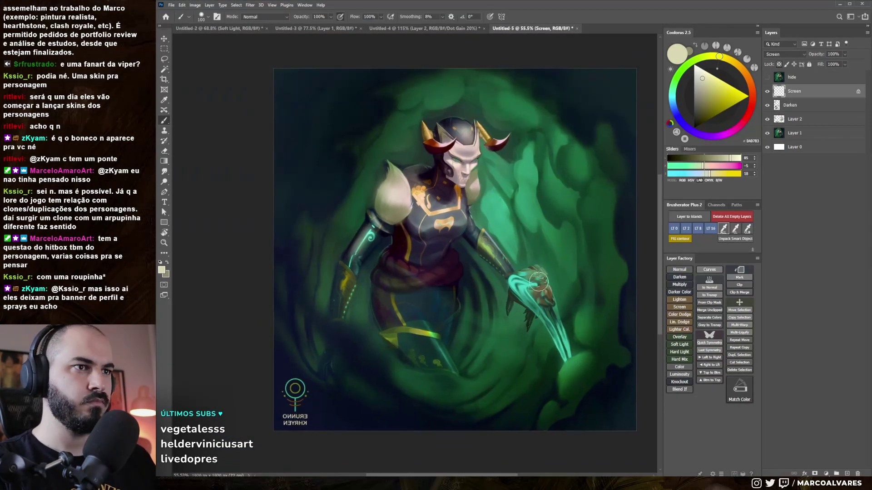
key(h)
key(z)
scroll(454, 313, up, 2)
Step: Lasso a sweeping trail from the blade, fill it with cyan glow, and mask it near the blade
drag(321, 363, 377, 313)
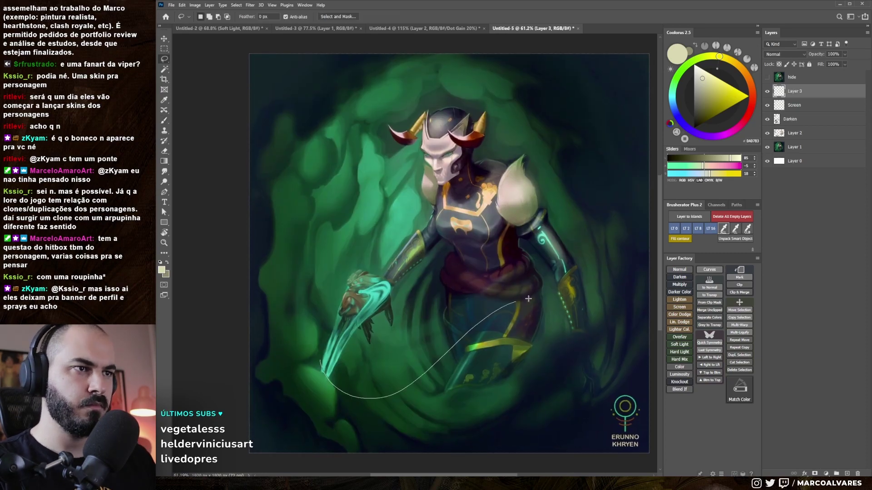
drag(350, 253, 632, 291)
key(z)
scroll(348, 260, down, 4)
scroll(349, 260, up, 3)
key(d)
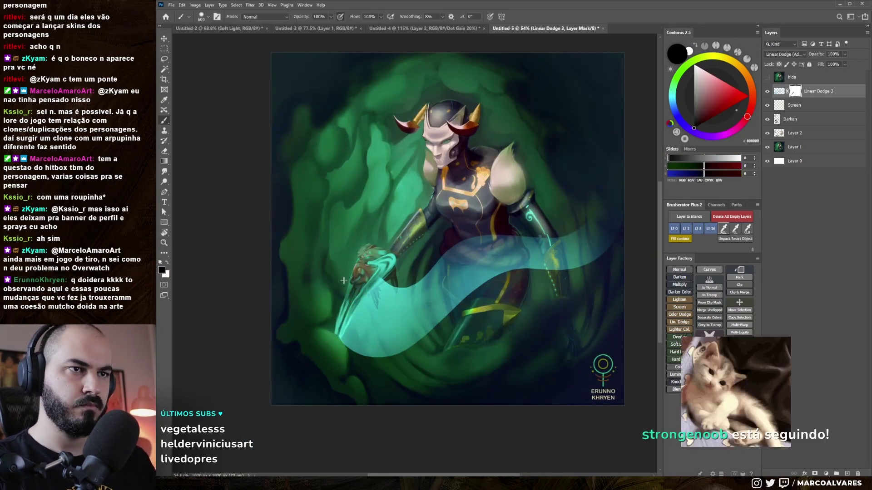
key(b)
key(x)
drag(386, 254, 361, 313)
scroll(361, 313, up, 1)
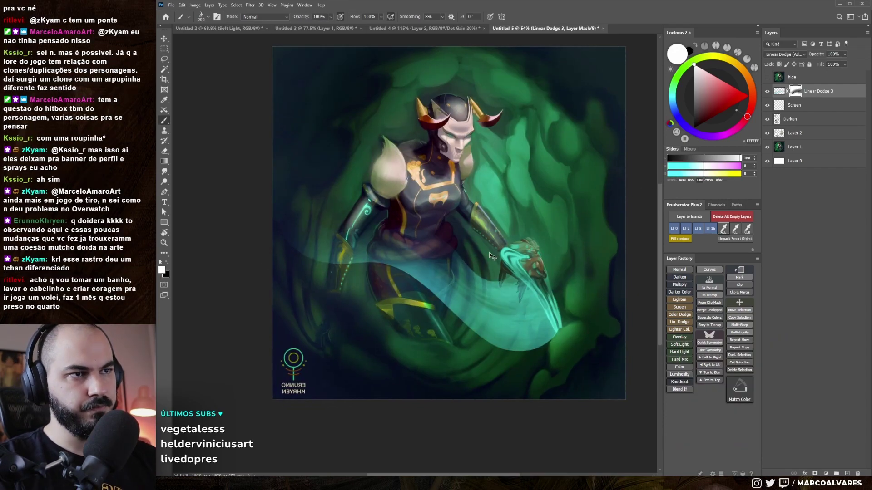
Step: Set the glow layer's Fill to 54% and reduce the brush to size 100
click(833, 64)
text(70)
key(Return)
text(54)
key(Return)
right_click(472, 229)
key(x)
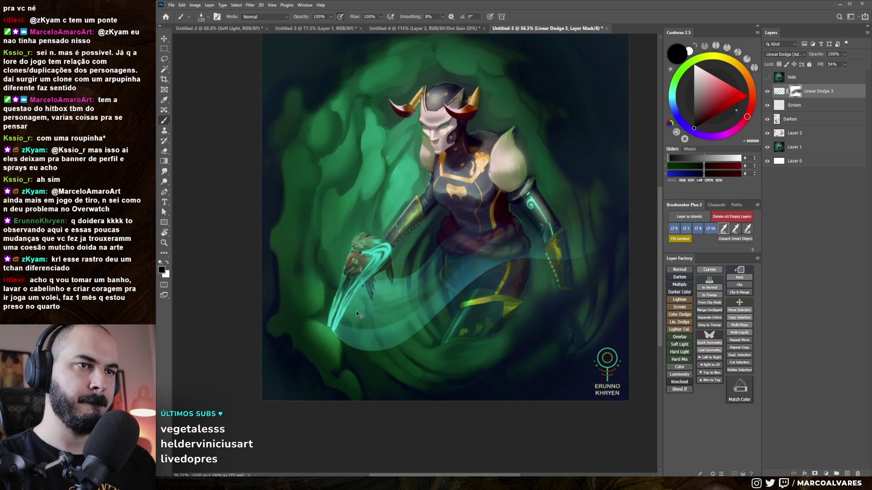
Step: Add a Screen layer and paint a bright cyan stroke along the blade
drag(543, 239, 480, 290)
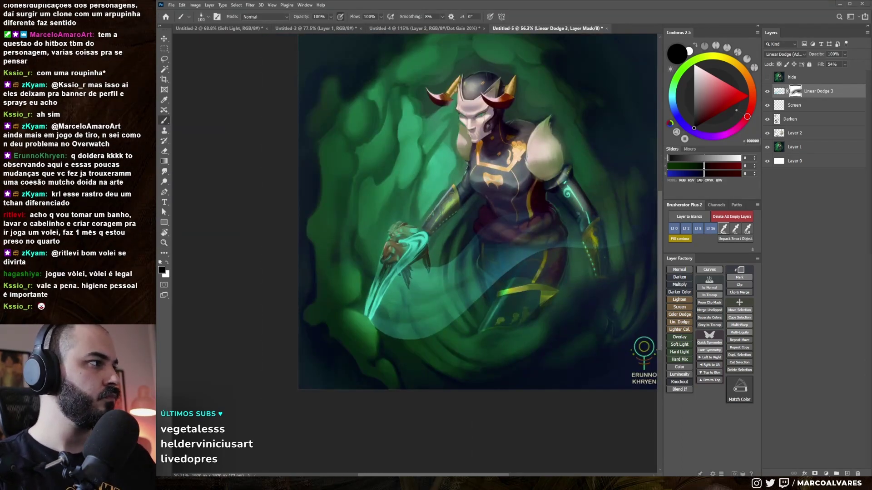
click(679, 307)
mouse_move(416, 252)
mouse_down()
mouse_move(373, 323)
mouse_move(359, 310)
mouse_up()
Step: Add a Color Lookup layer using TensionGreen.3DL at 72% fill
click(613, 67)
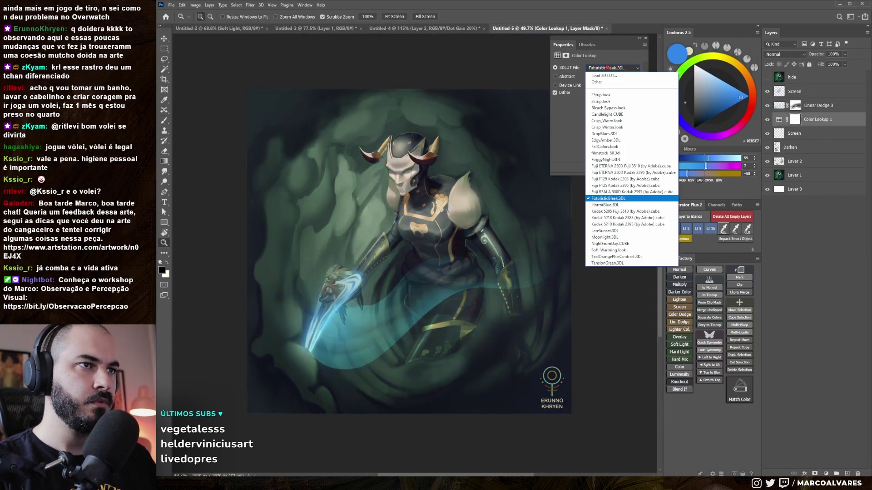
click(608, 264)
drag(820, 64, 808, 64)
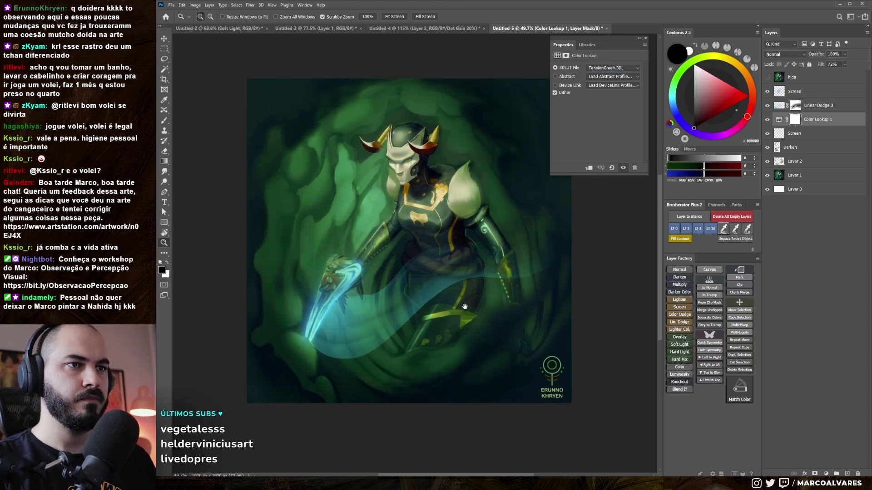
drag(465, 307, 464, 298)
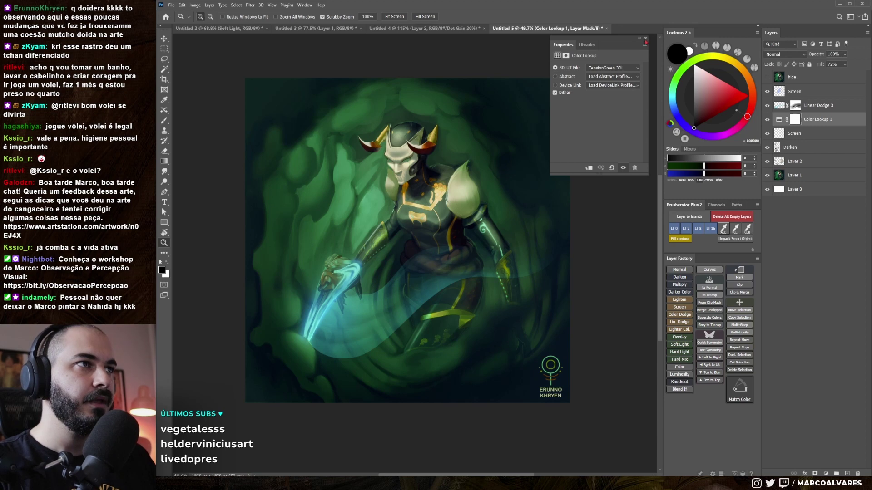
click(645, 40)
Step: Zoom in and out to review the green-graded painting
scroll(473, 388, up, 3)
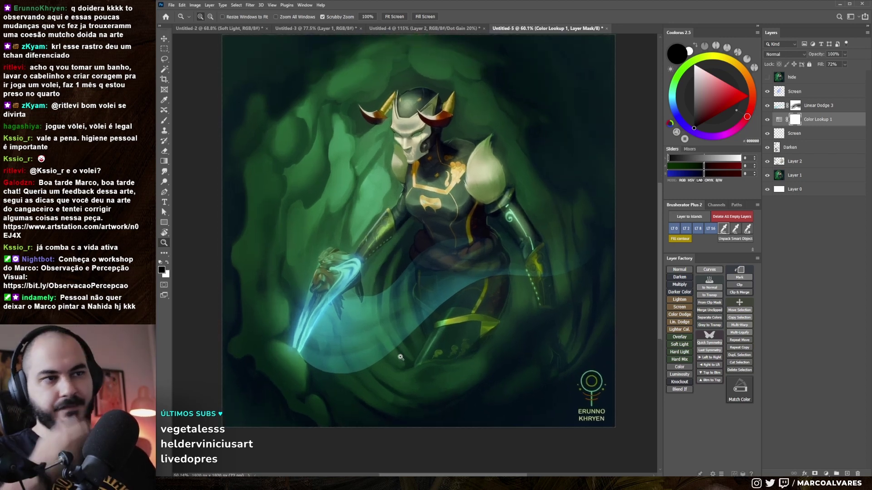
scroll(396, 336, up, 1)
scroll(396, 336, down, 1)
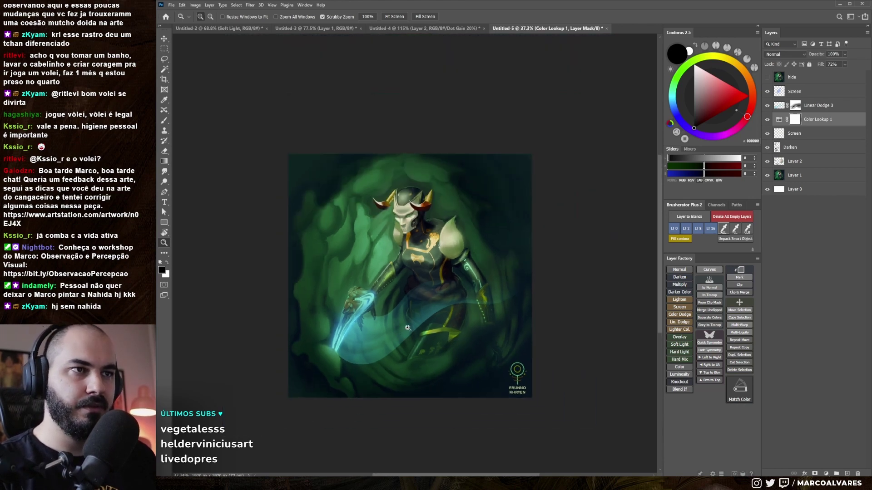
scroll(402, 331, down, 1)
scroll(409, 327, down, 1)
scroll(413, 325, down, 1)
scroll(413, 325, up, 2)
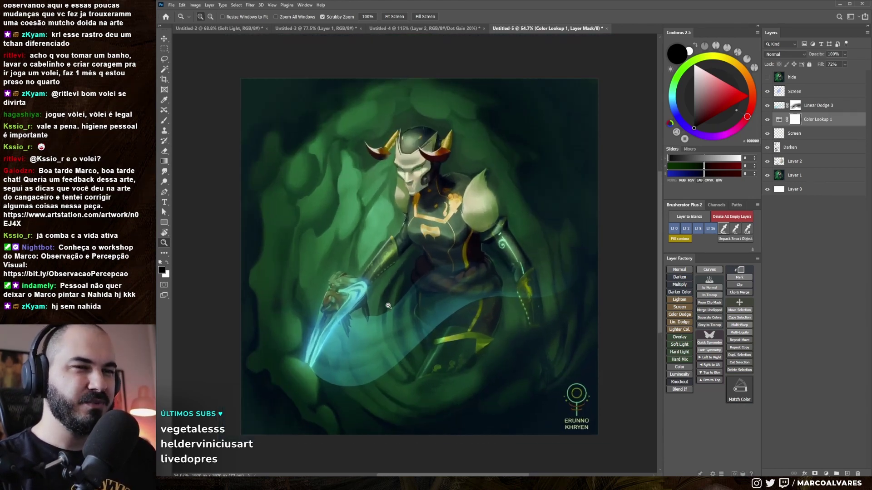
scroll(414, 325, up, 1)
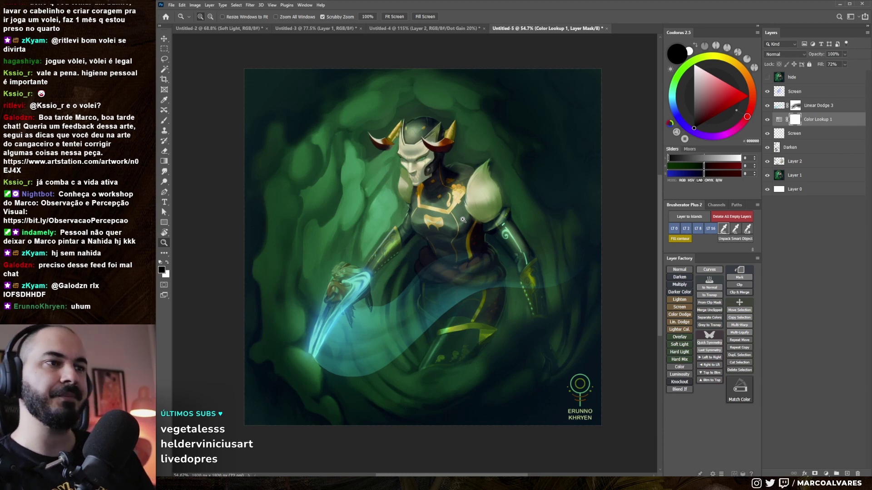
scroll(425, 195, up, 1)
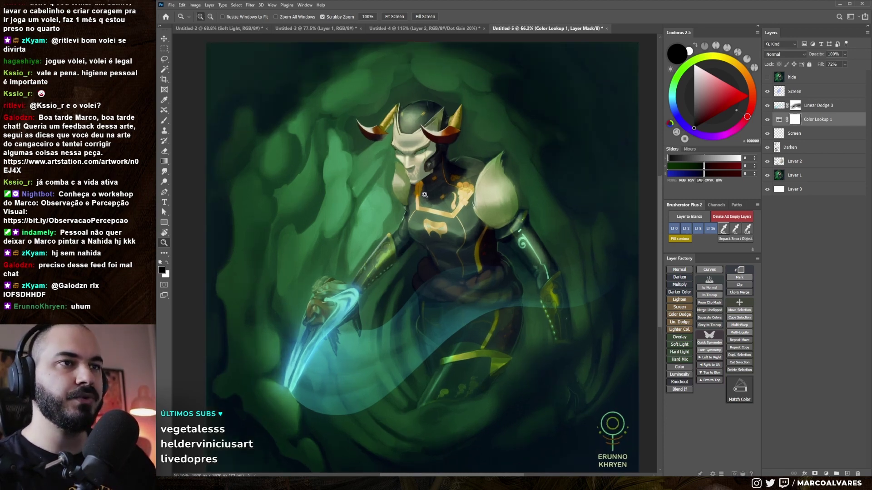
scroll(427, 188, up, 1)
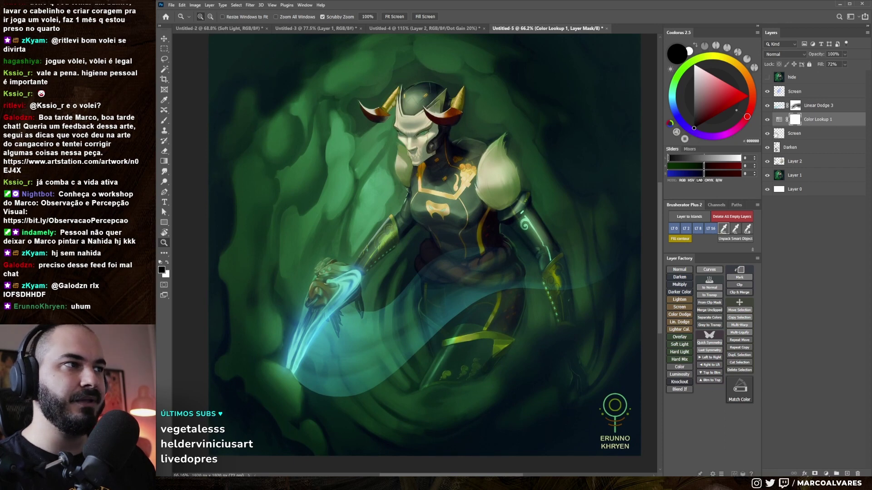
click(767, 77)
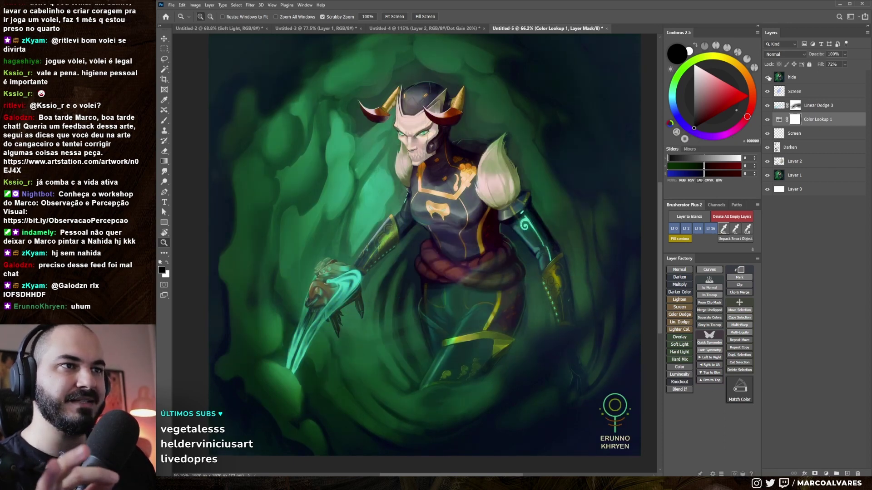
click(767, 78)
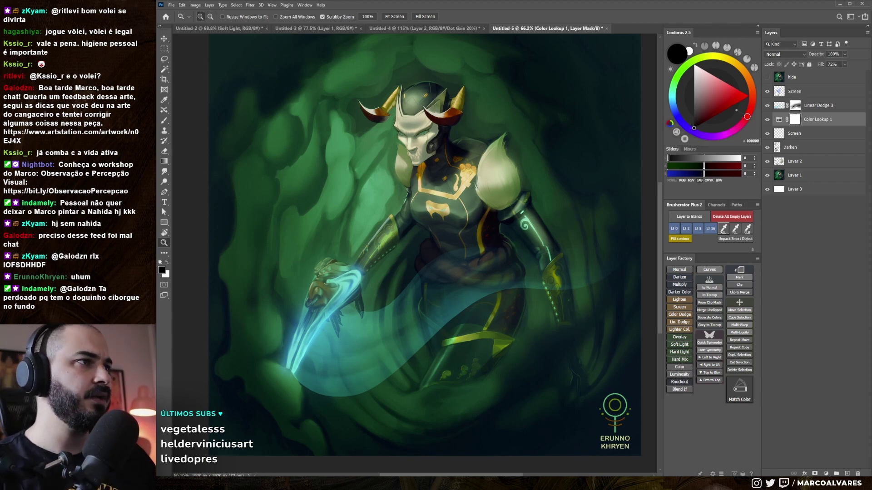
click(767, 92)
click(768, 119)
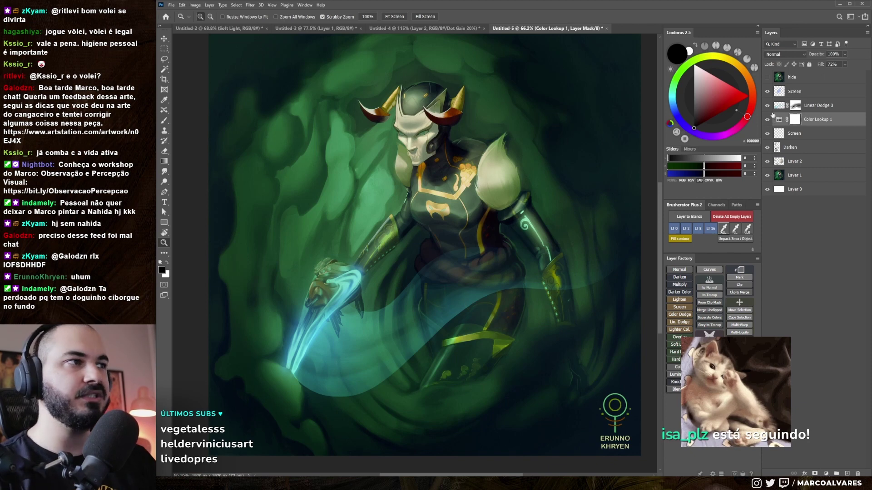
click(767, 105)
click(767, 123)
click(768, 133)
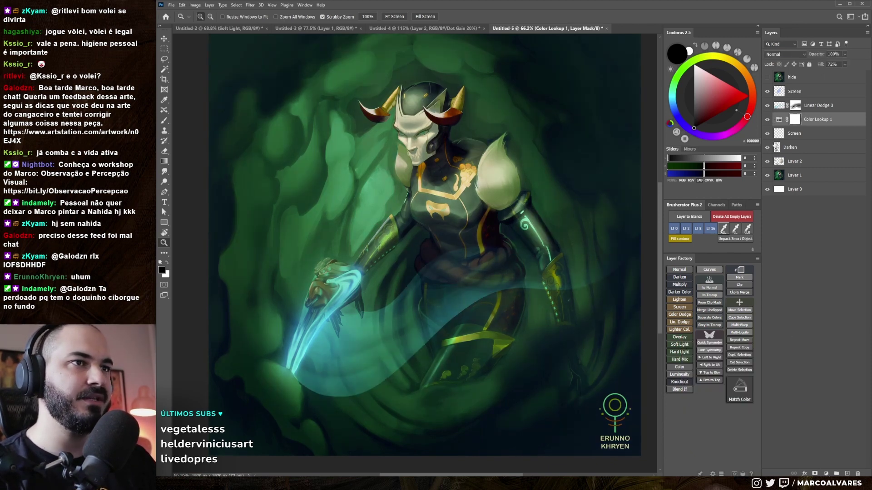
click(786, 148)
key(b)
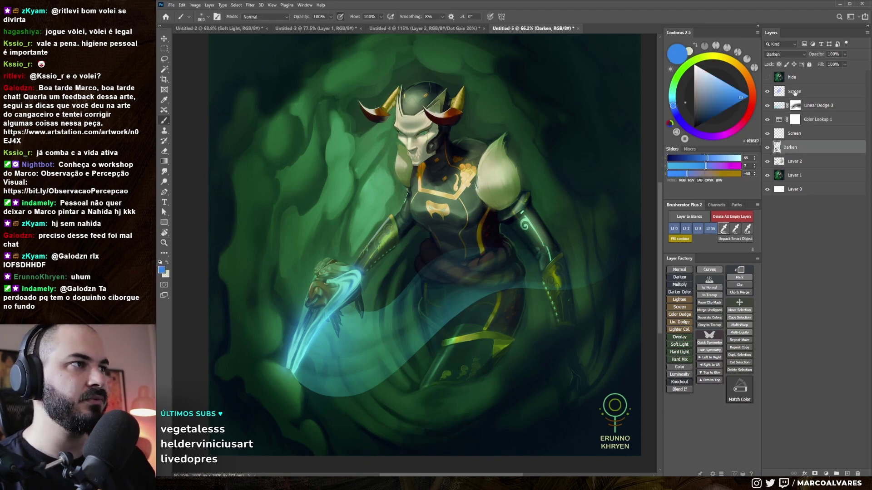
click(795, 93)
key(z)
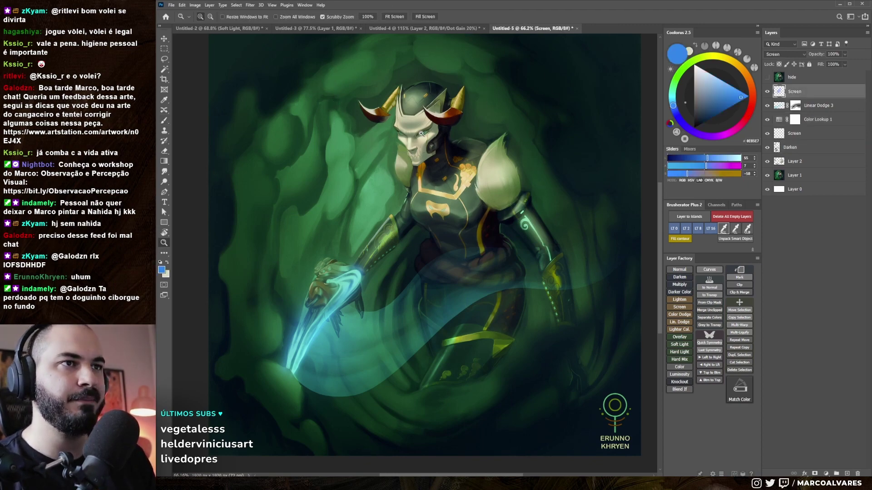
click(421, 133)
key(b)
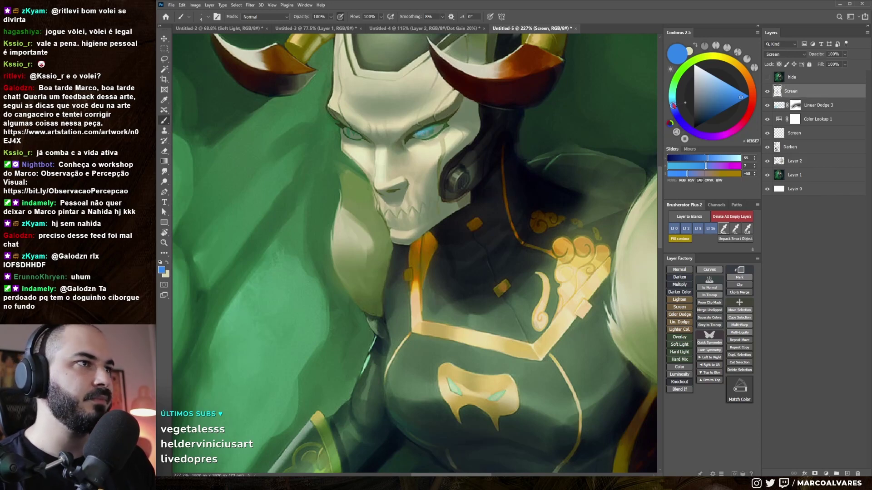
drag(672, 103, 680, 93)
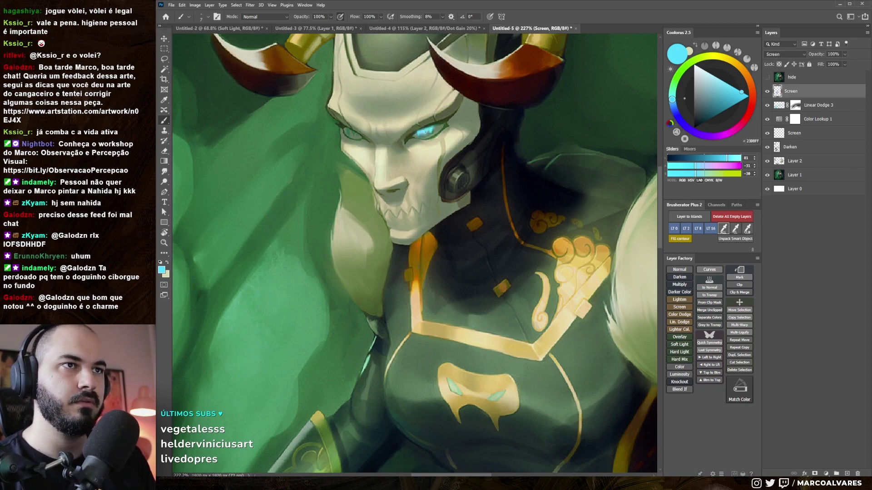
drag(449, 122, 403, 163)
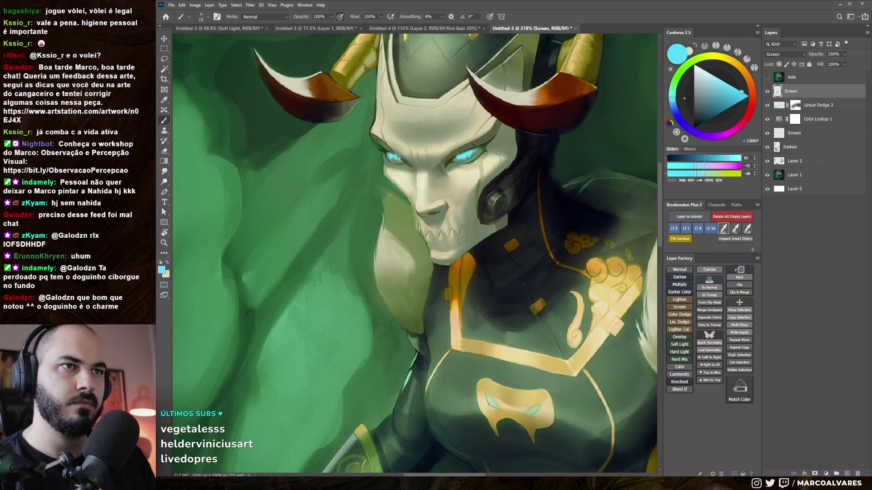
mouse_move(395, 159)
mouse_down()
mouse_move(409, 198)
mouse_move(449, 197)
mouse_up()
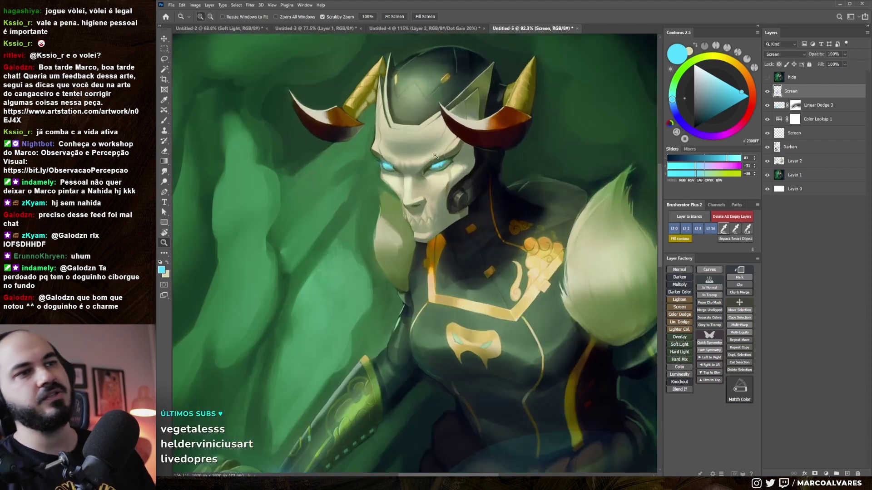
key(bracketright)
key(bracketright)
key(bracketright)
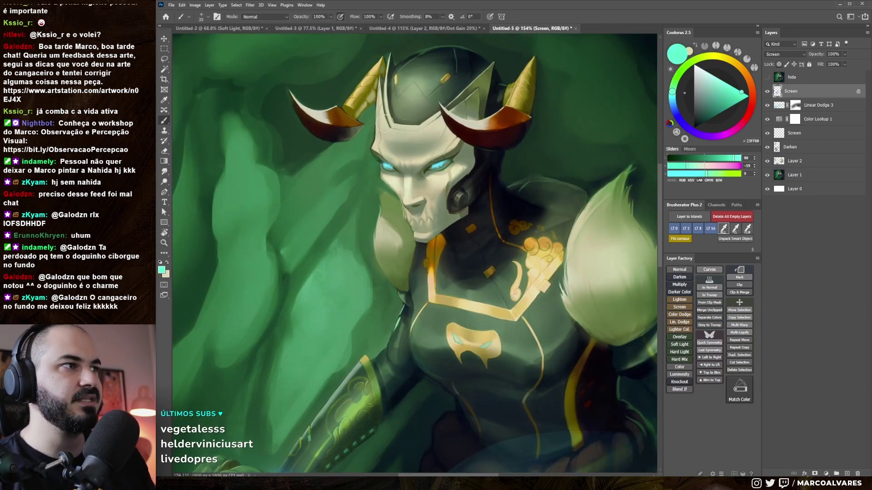
key(e)
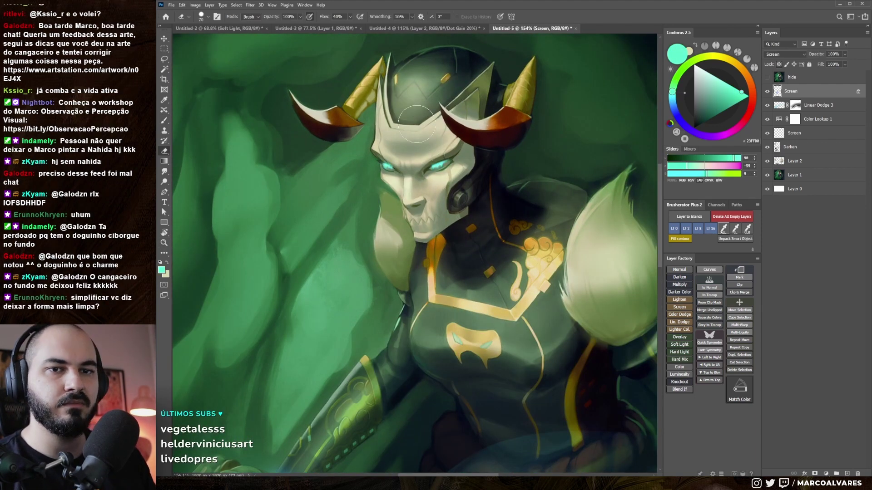
right_click(403, 159)
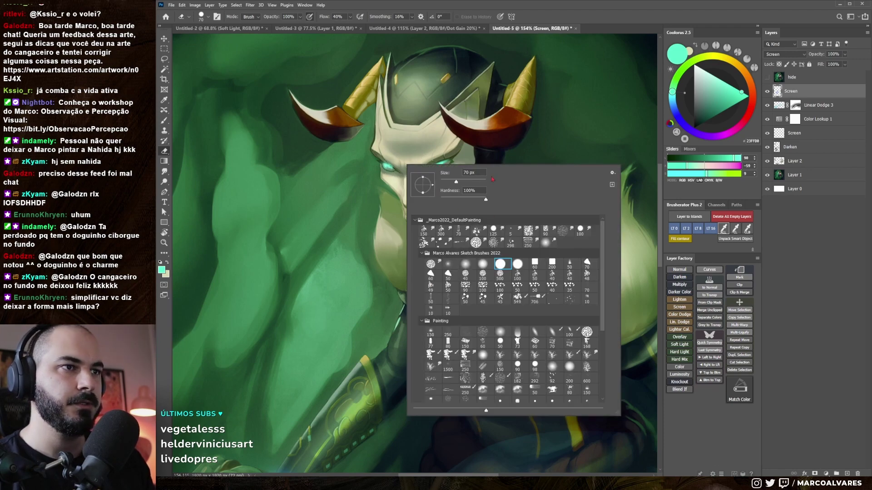
key(Escape)
right_click(440, 191)
click(518, 296)
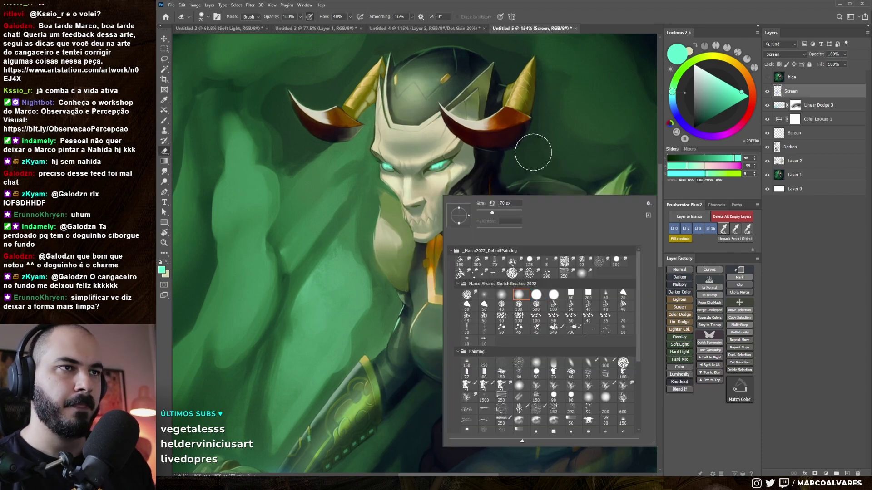
key(Return)
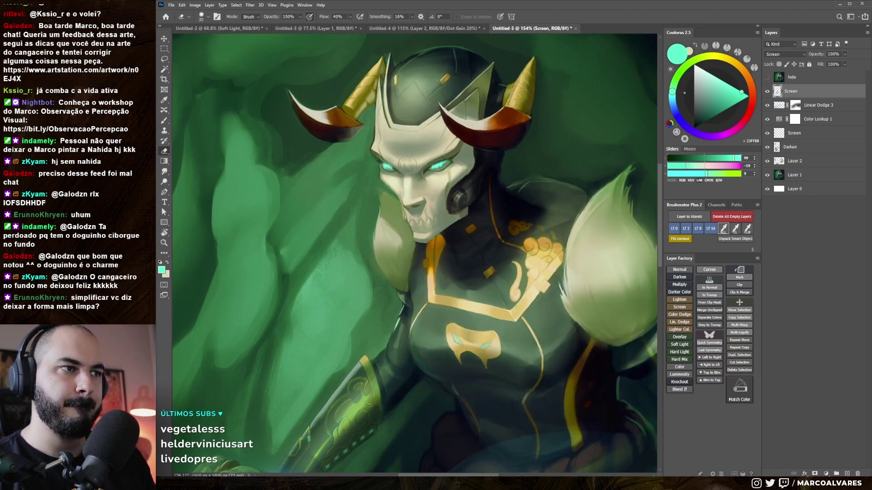
scroll(420, 203, down, 5)
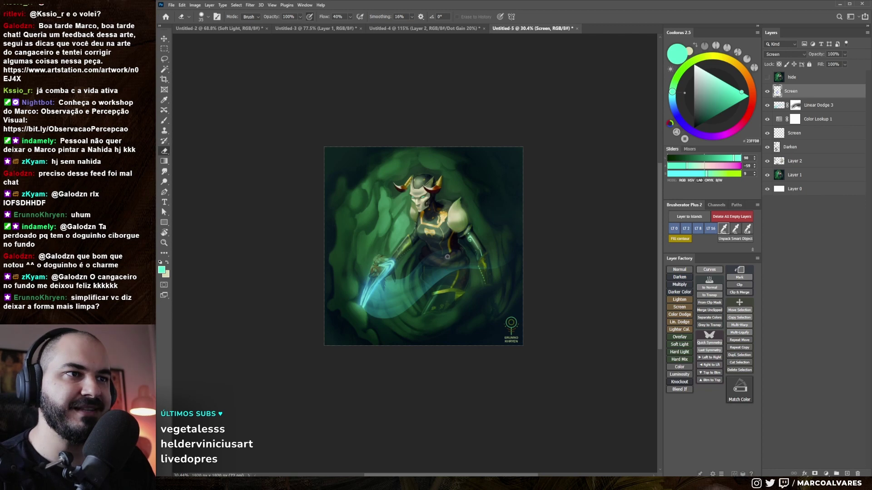
Step: Zoom to the torso, toggle the earlier rope-wrapped version, and switch to grayscale proof colours
scroll(454, 218, up, 5)
drag(456, 224, 461, 240)
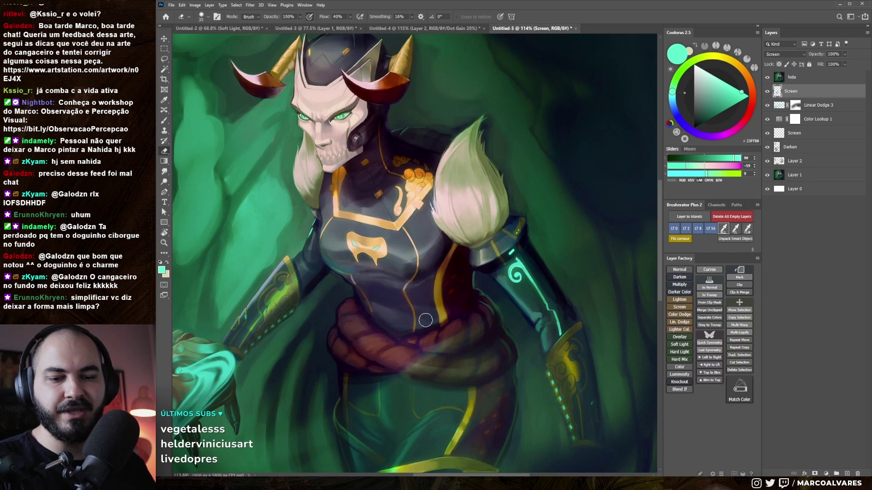
key(ctrl+comma)
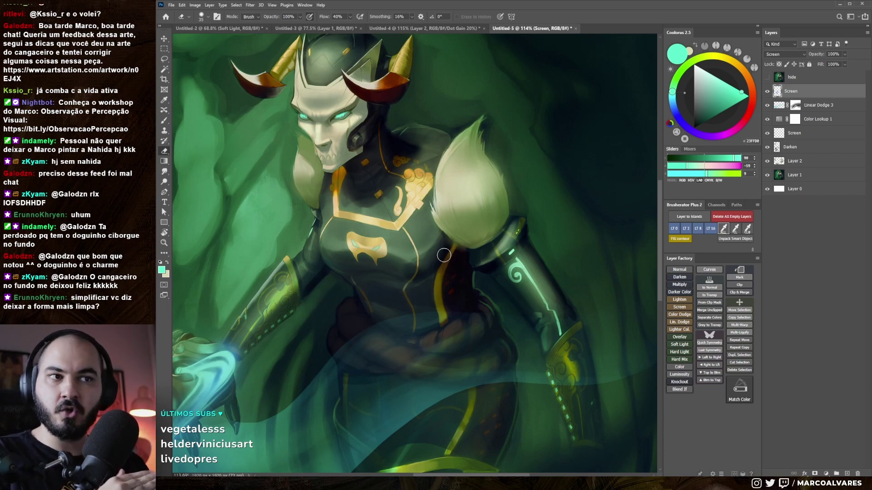
key(ctrl+z)
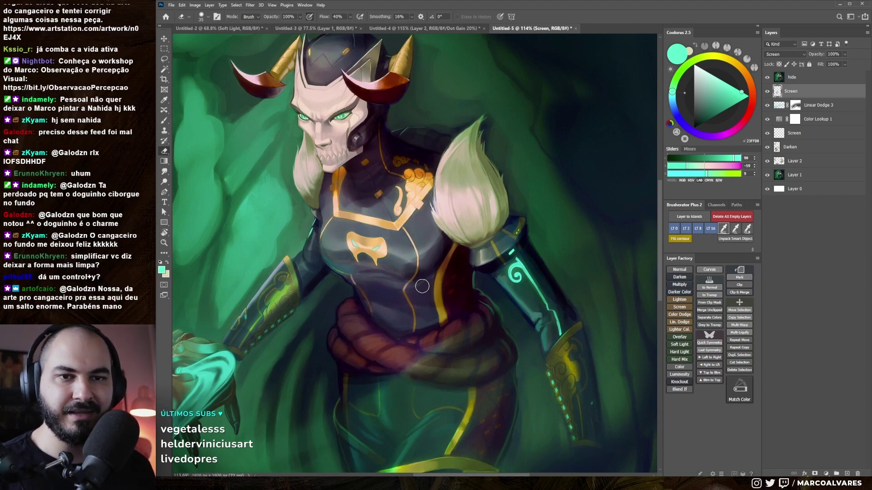
key(ctrl+y)
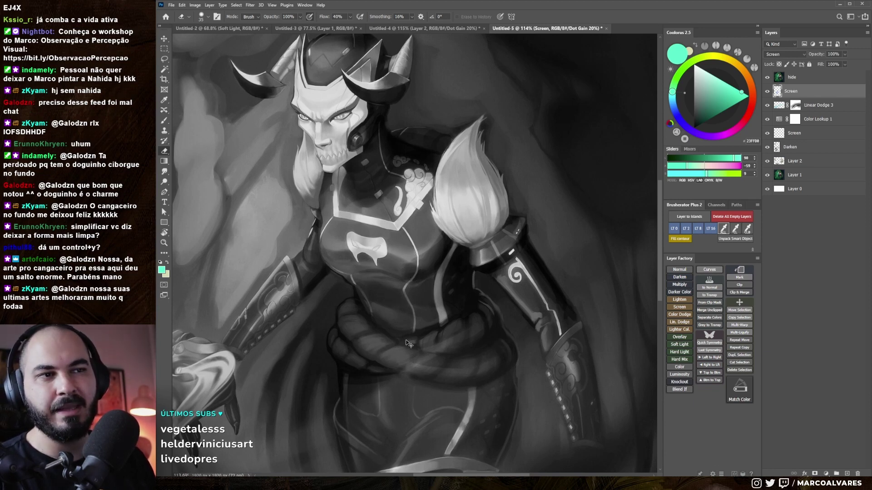
Step: Toggle the earlier rope-wrapped version several times, then exit grayscale proof back to full colour
key(ctrl+z)
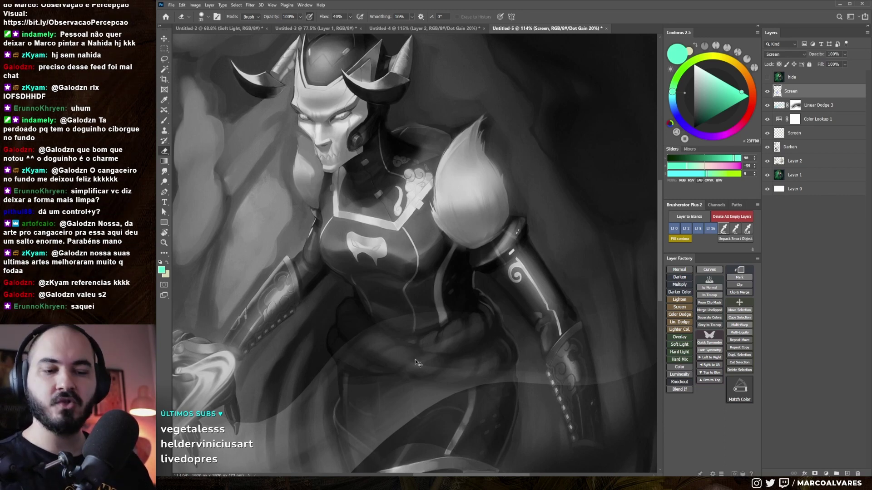
key(ctrl+z)
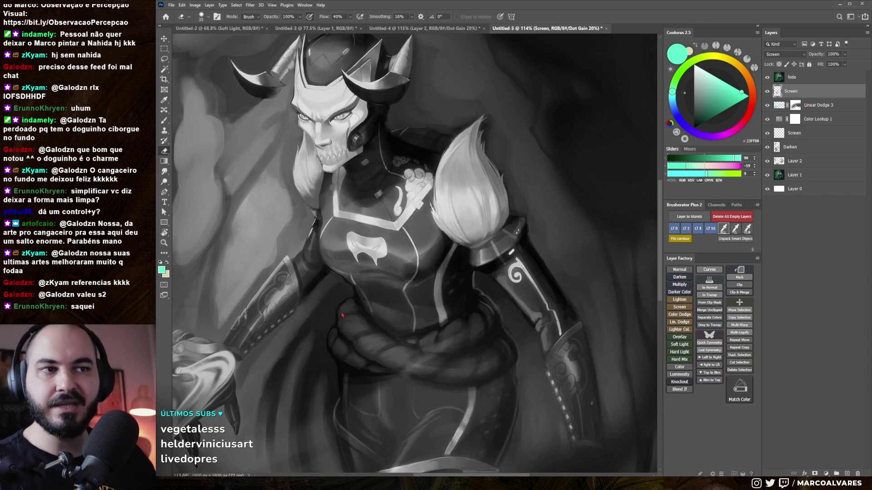
key(ctrl+shift+z)
scroll(343, 288, down, 1)
scroll(342, 289, down, 3)
scroll(342, 289, down, 4)
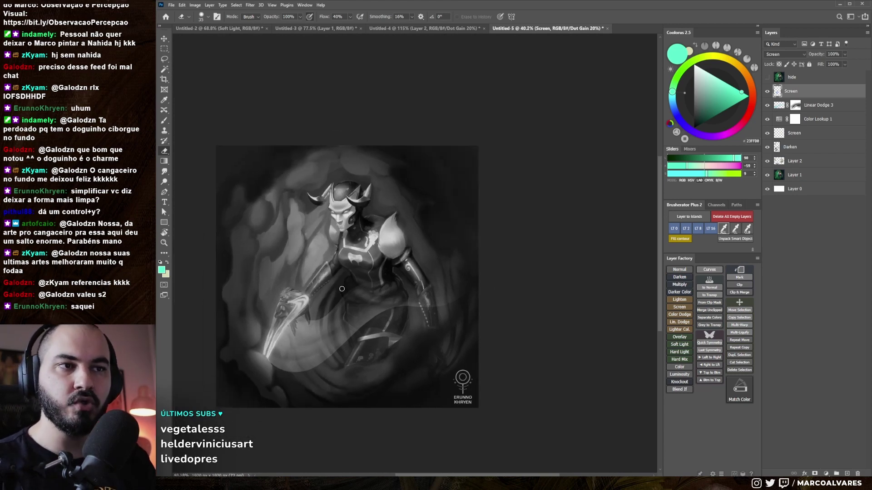
scroll(342, 289, up, 2)
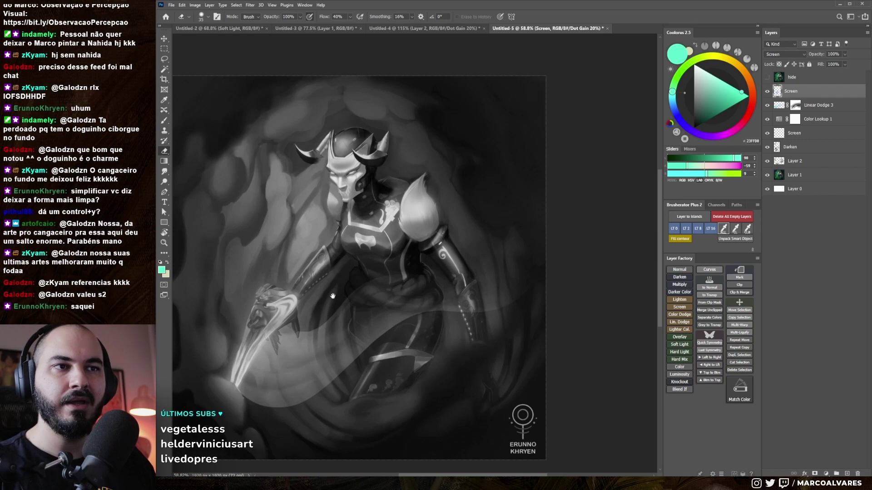
scroll(379, 289, up, 2)
scroll(379, 290, up, 1)
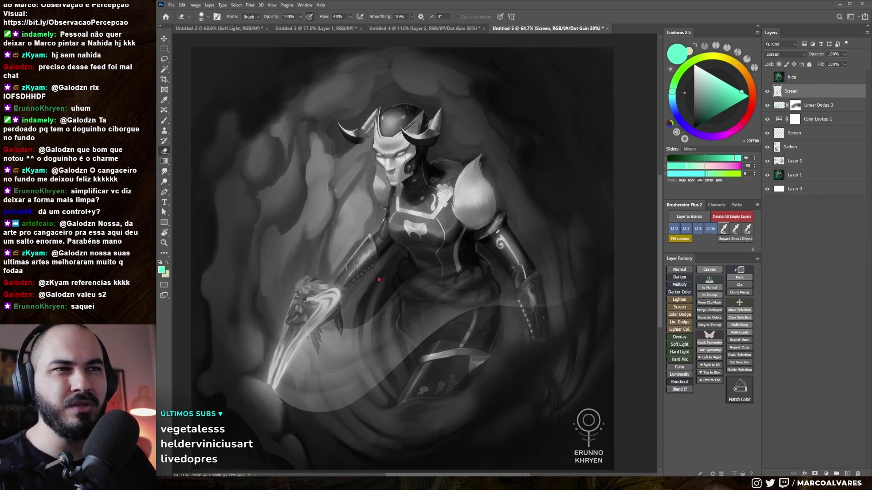
key(ctrl+z)
key(ctrl+z)
key(ctrl+y)
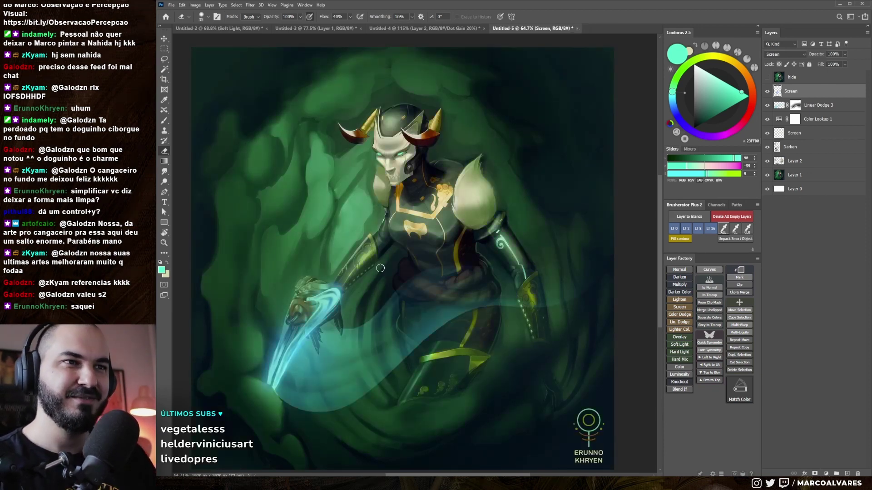
Step: Add another Screen layer, pick a light yellowish green, and set the brush size
drag(381, 268, 388, 269)
click(686, 307)
click(699, 59)
drag(700, 60, 688, 64)
key(l)
key(b)
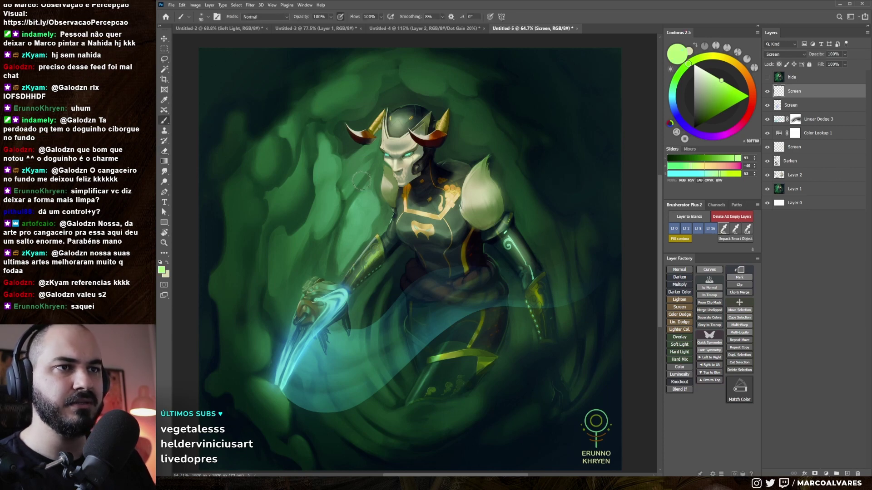
key(bracketleft)
key(bracketleft)
key(bracketleft)
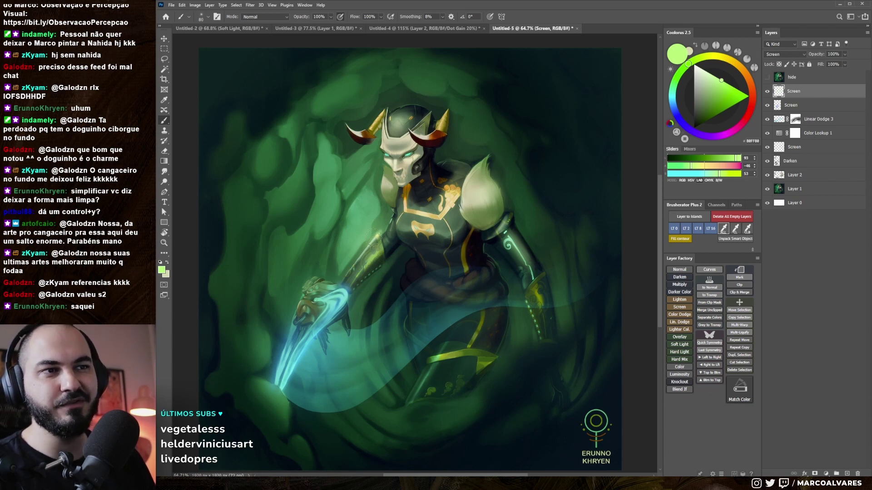
key(bracketright)
key(bracketright)
key(bracketright)
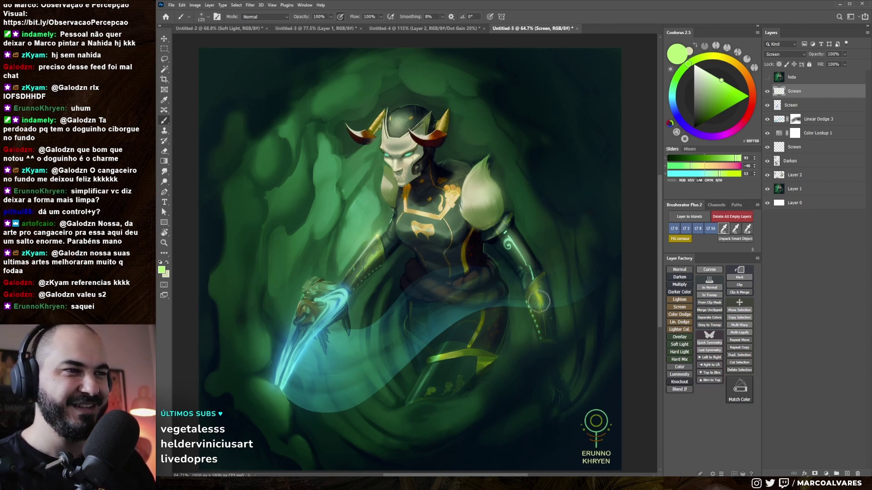
Step: Zoom out and compare against the earlier version before hiding it again
key(z)
mouse_move(496, 341)
mouse_down()
mouse_move(477, 330)
mouse_move(466, 301)
mouse_up()
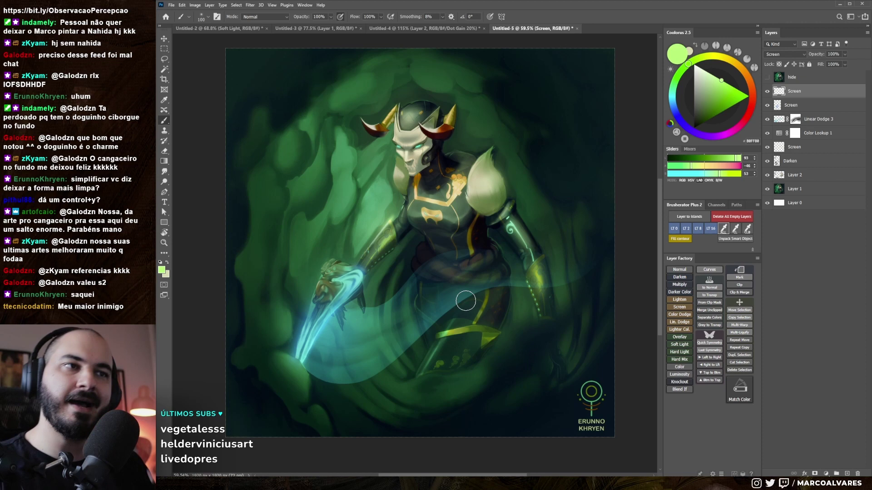
key(ctrl+comma)
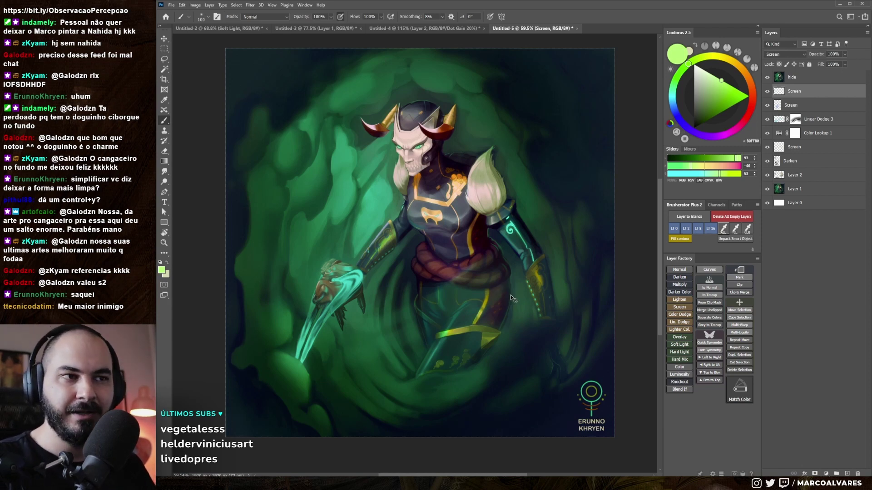
key(ctrl+comma)
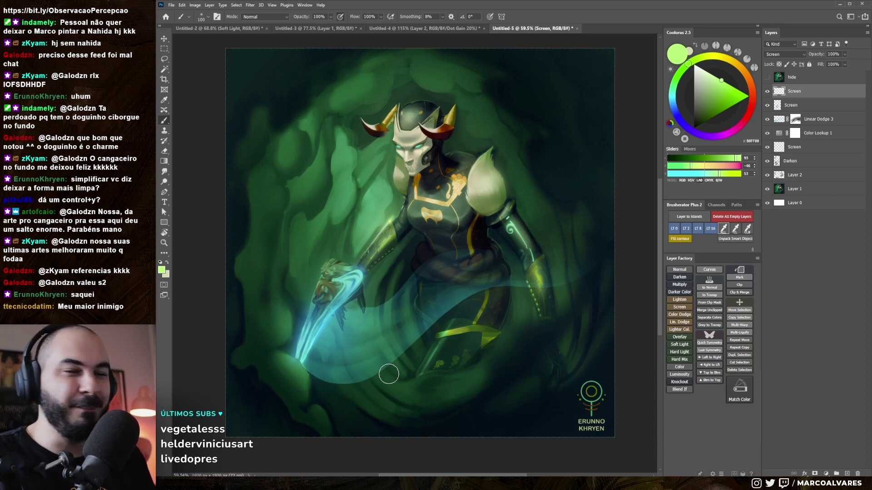
scroll(389, 374, down, 3)
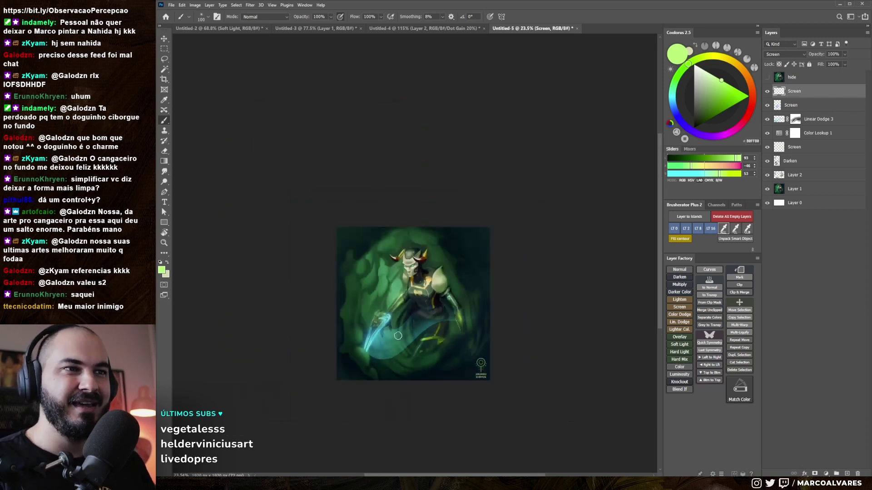
scroll(399, 327, down, 2)
scroll(409, 295, up, 4)
scroll(413, 272, down, 1)
scroll(413, 272, down, 4)
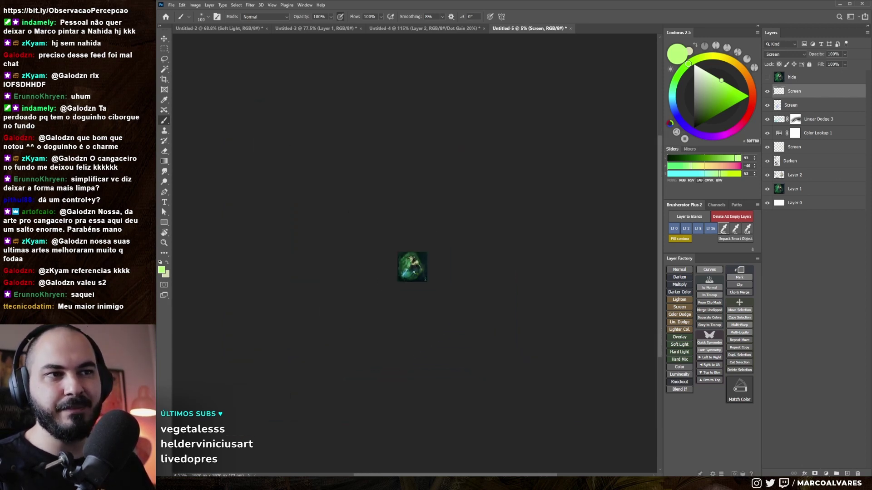
scroll(402, 269, up, 1)
scroll(398, 267, up, 1)
key(ctrl+comma)
key(ctrl+comma)
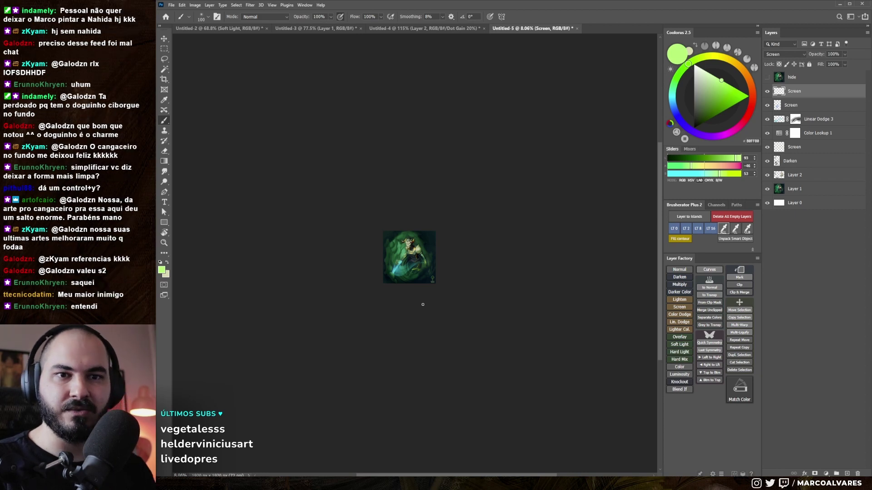
scroll(422, 305, up, 5)
scroll(379, 201, up, 1)
scroll(364, 291, up, 1)
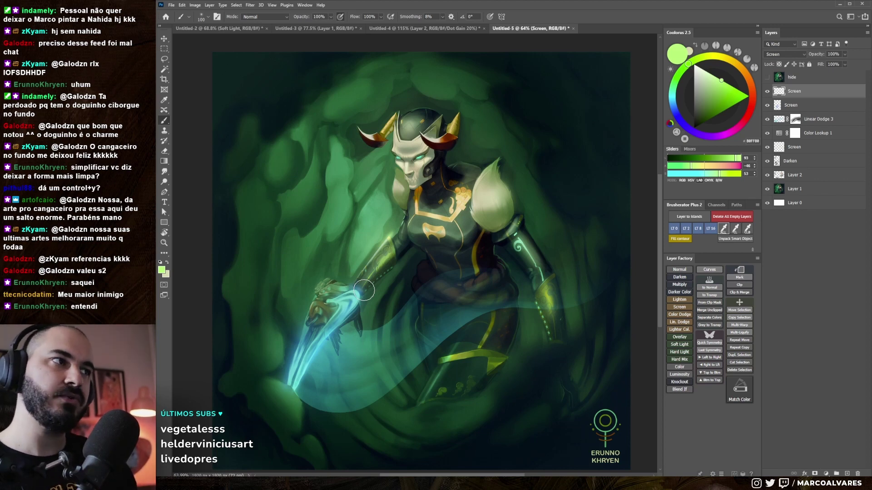
click(811, 135)
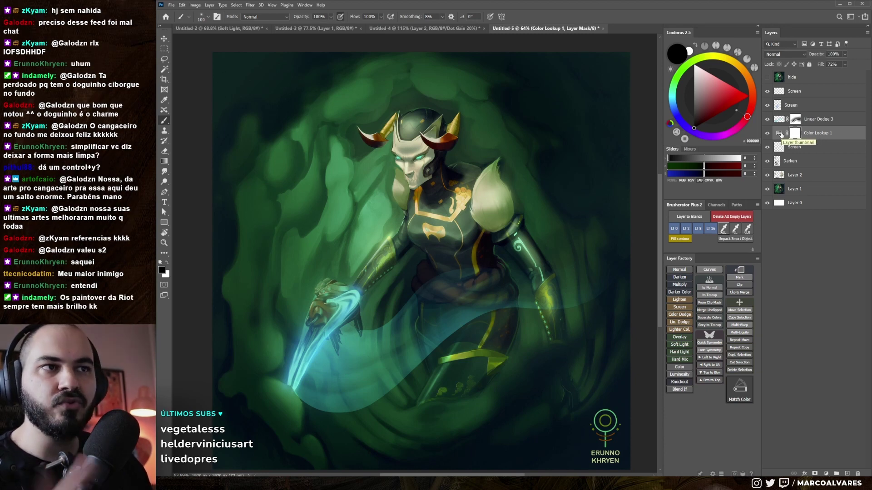
click(779, 133)
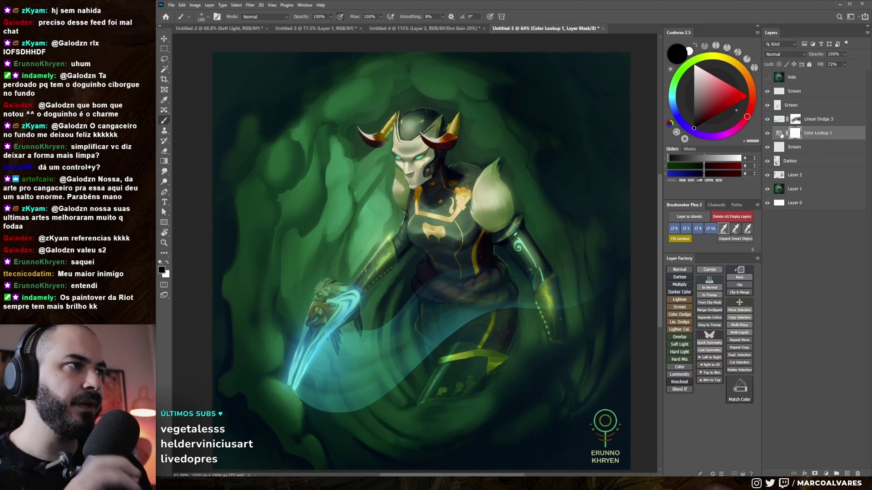
double_click(779, 133)
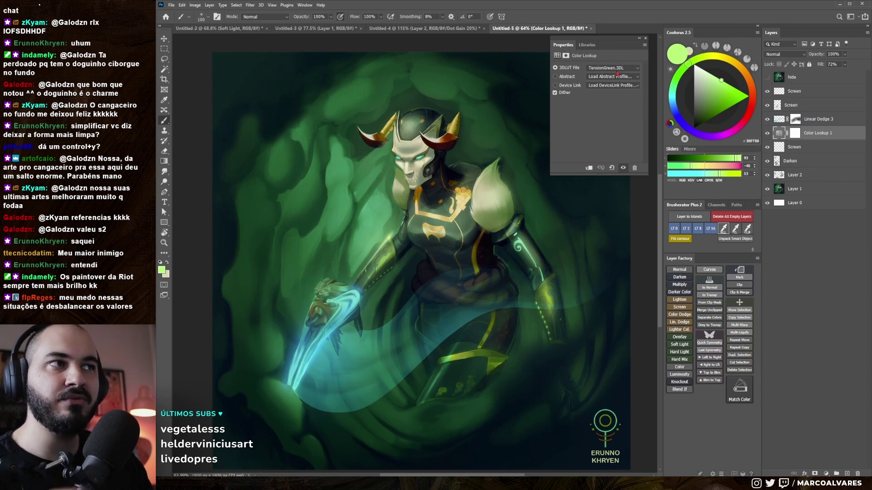
click(617, 69)
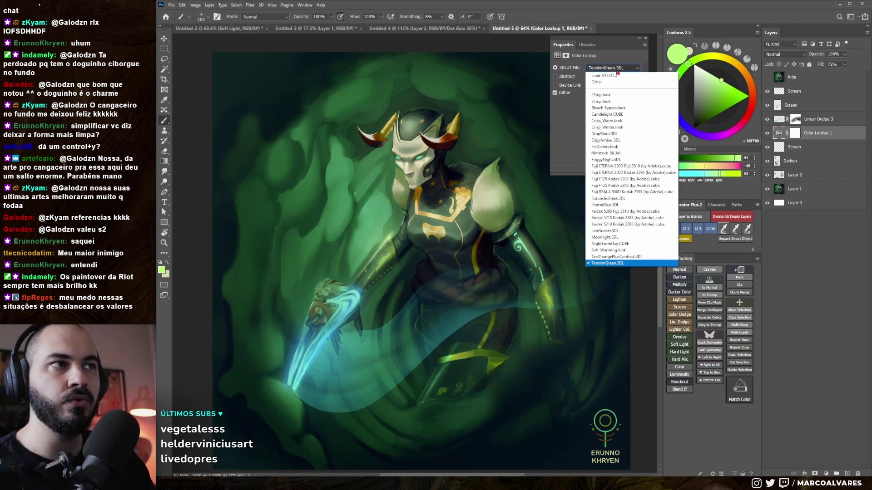
click(604, 147)
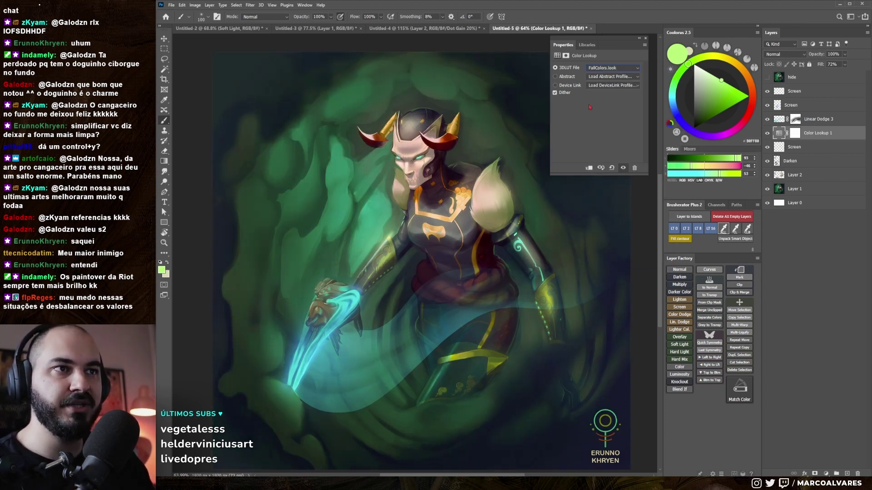
click(613, 68)
click(613, 264)
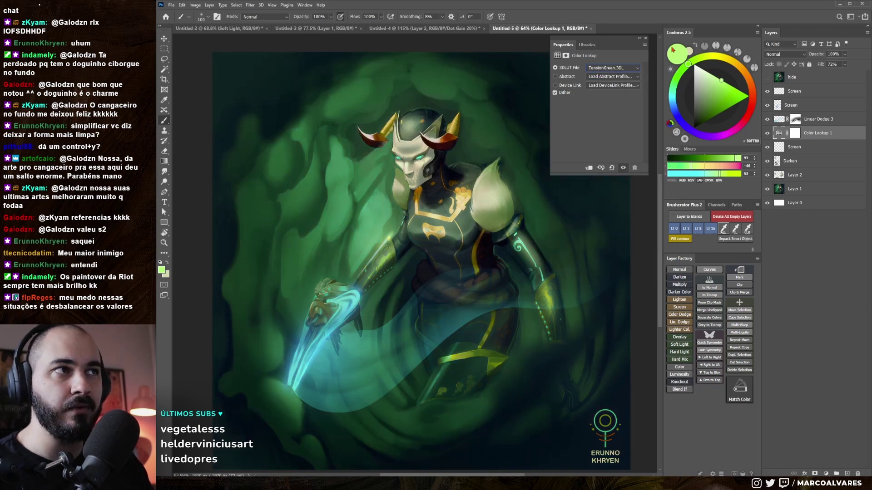
click(646, 38)
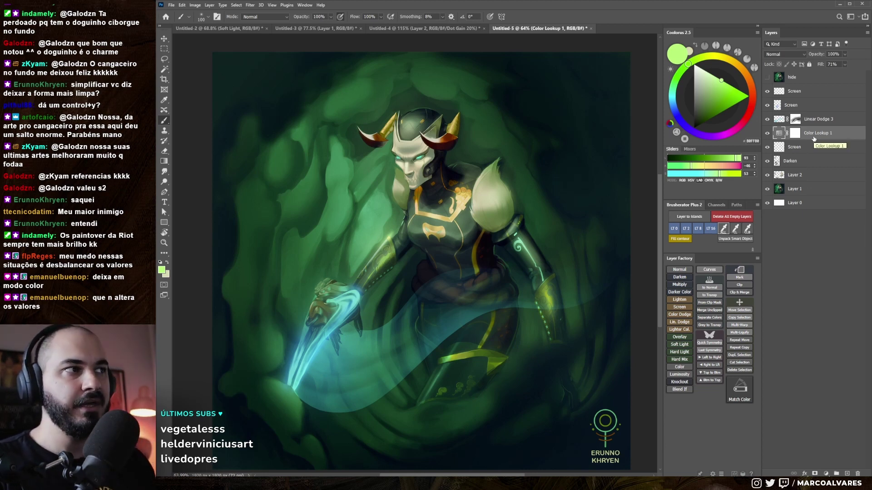
Step: Toggle the green grade off and on, then set Color Lookup 1 blending to Normal
click(767, 133)
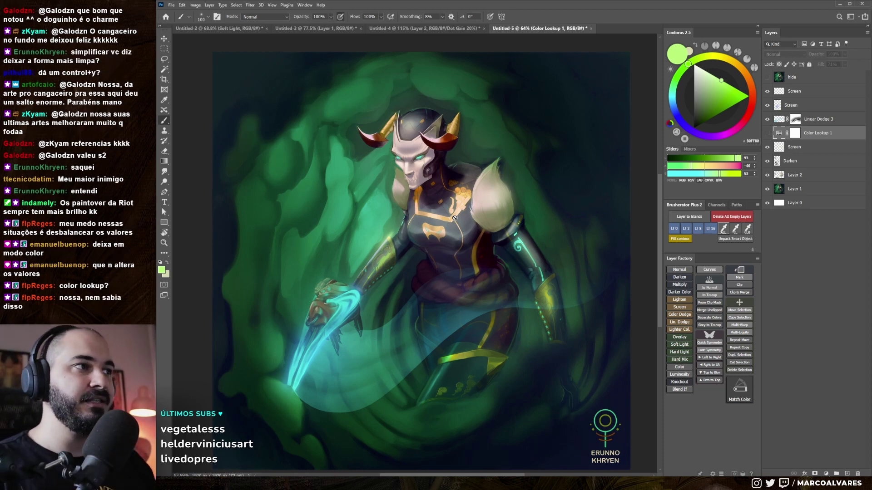
click(768, 133)
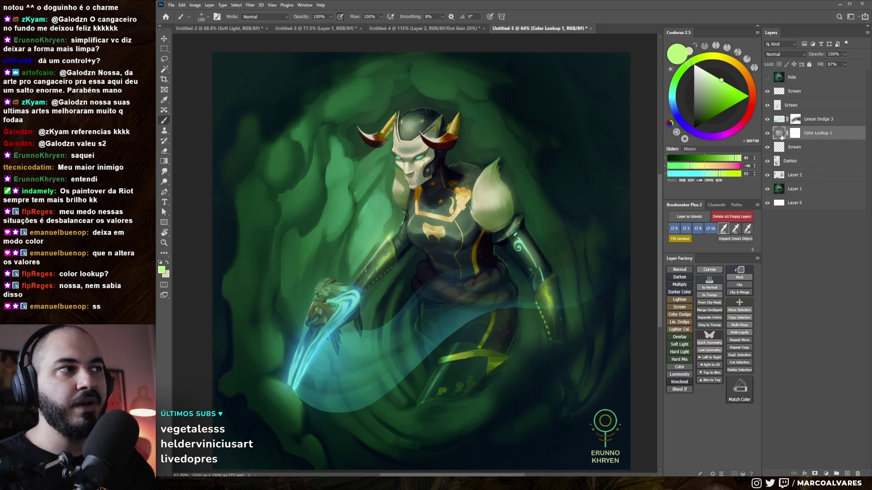
click(781, 54)
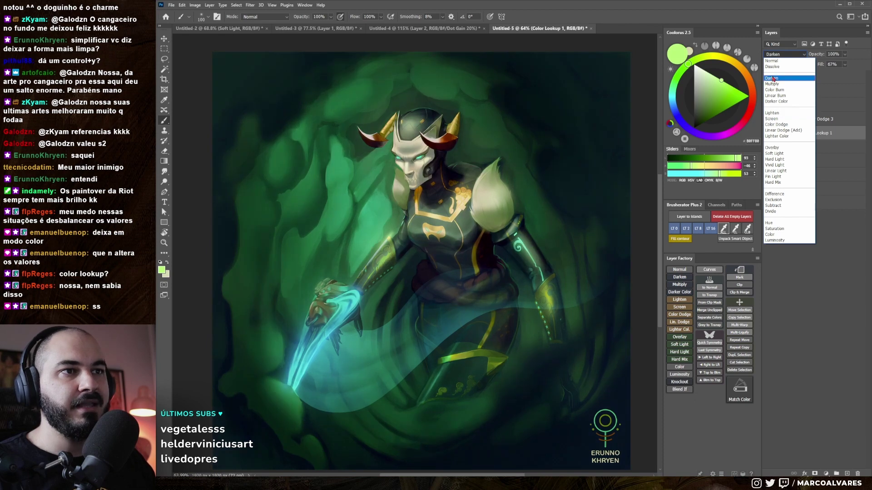
click(770, 61)
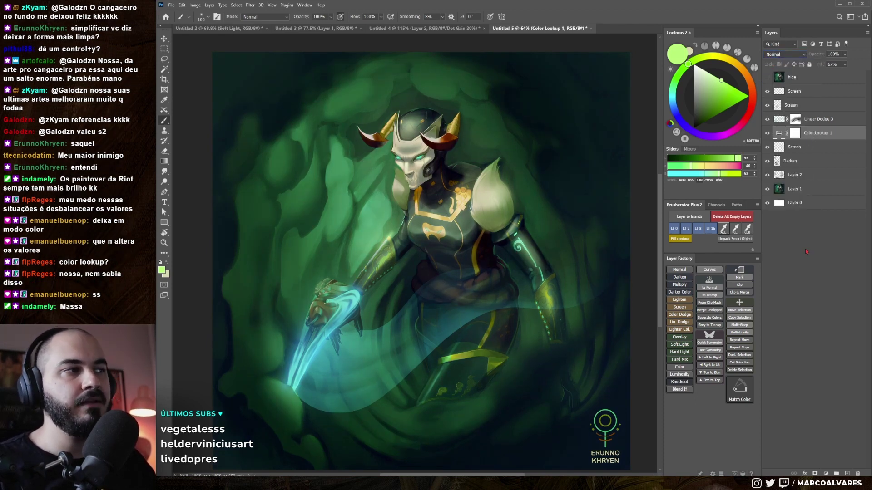
Step: Compare with Color Lookup 1 hidden, then select the Linear Dodge 3 glow layer
ctrl+click(813, 138)
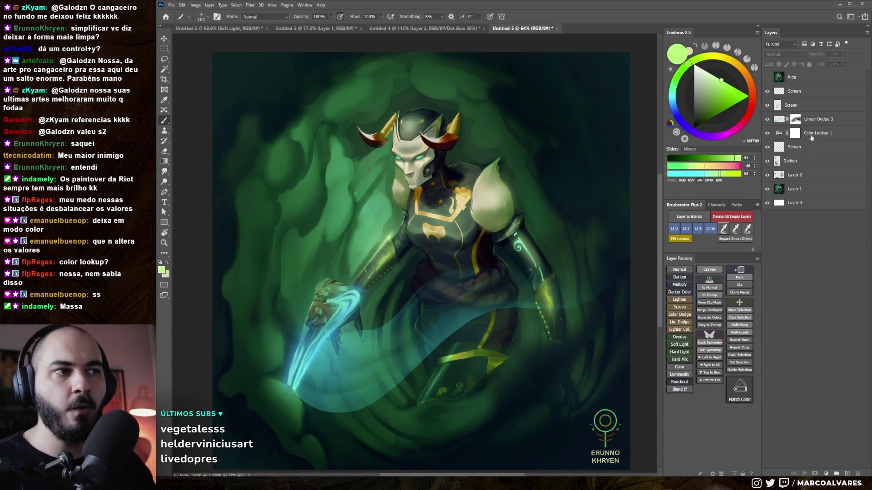
click(812, 135)
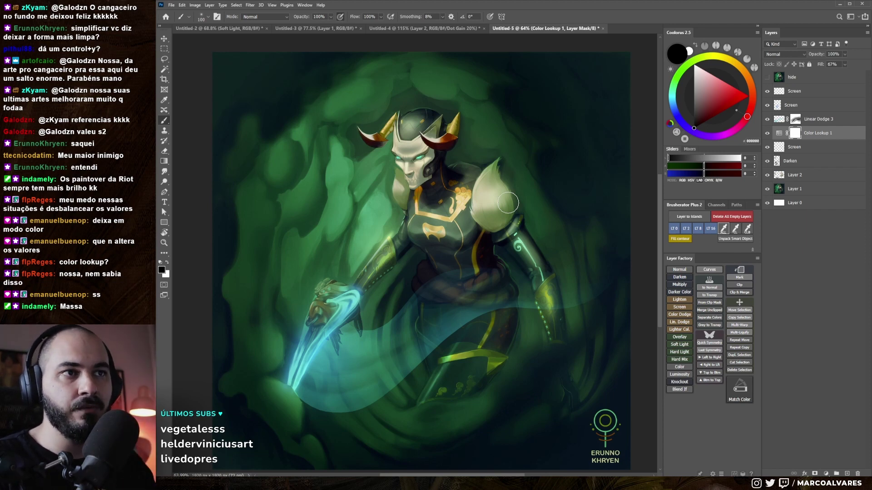
click(779, 133)
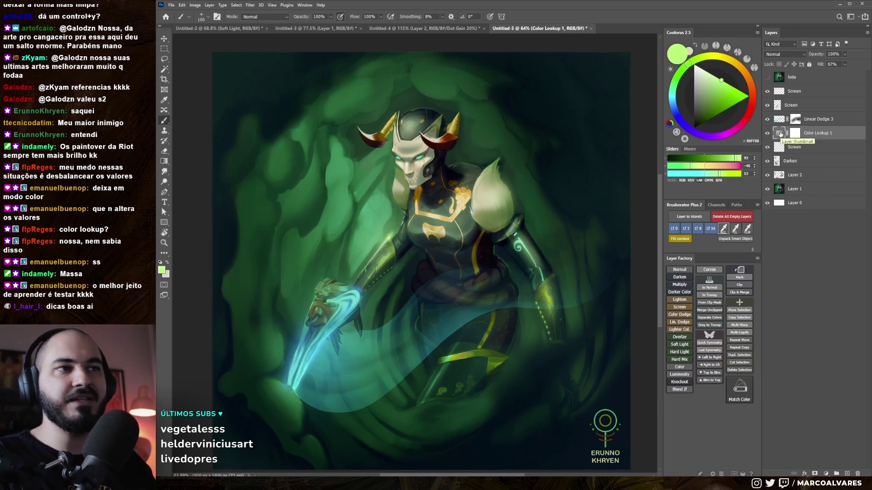
click(768, 134)
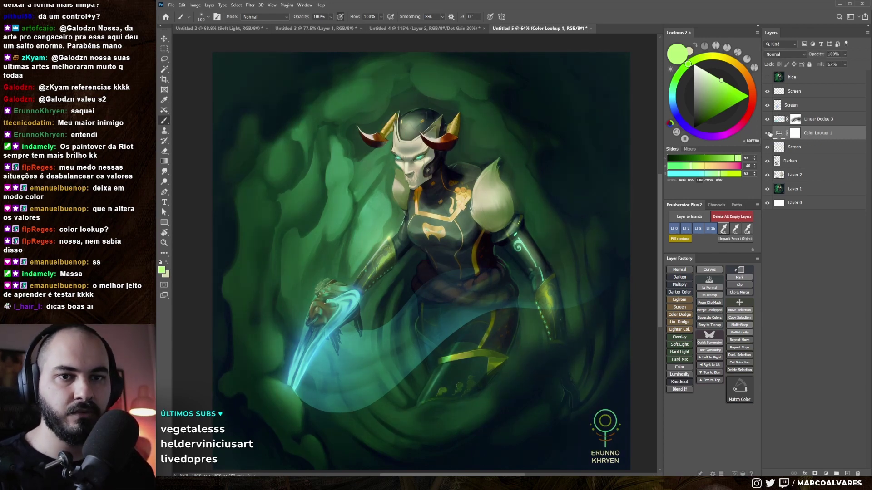
click(767, 121)
click(767, 121)
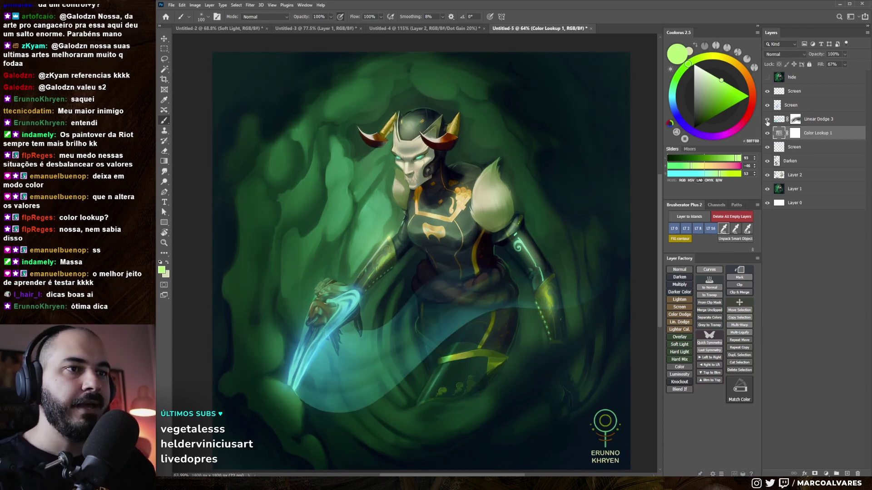
click(782, 120)
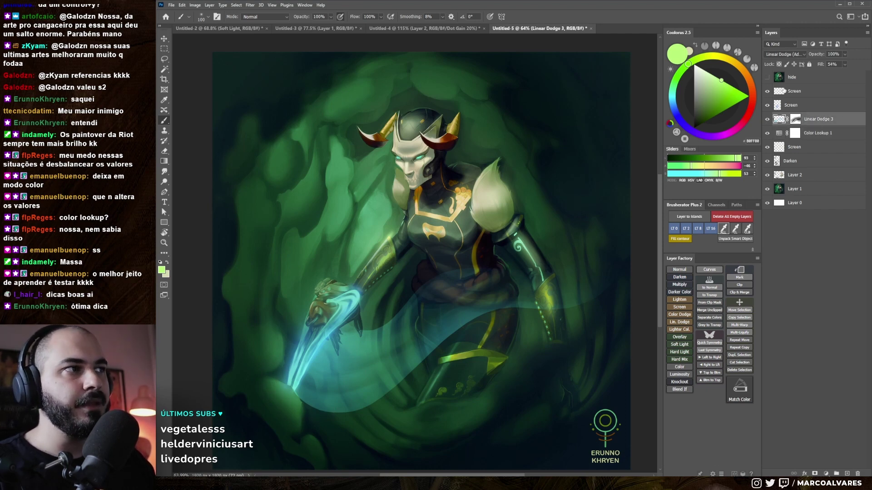
click(767, 105)
click(767, 105)
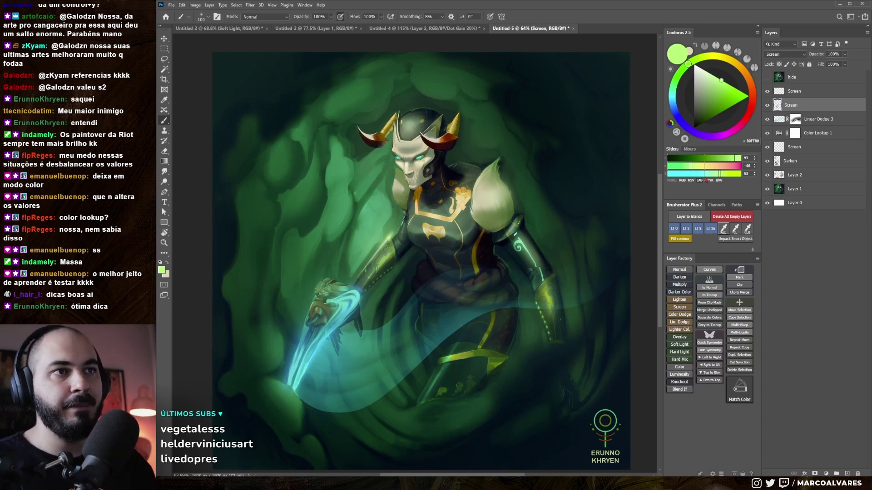
click(768, 105)
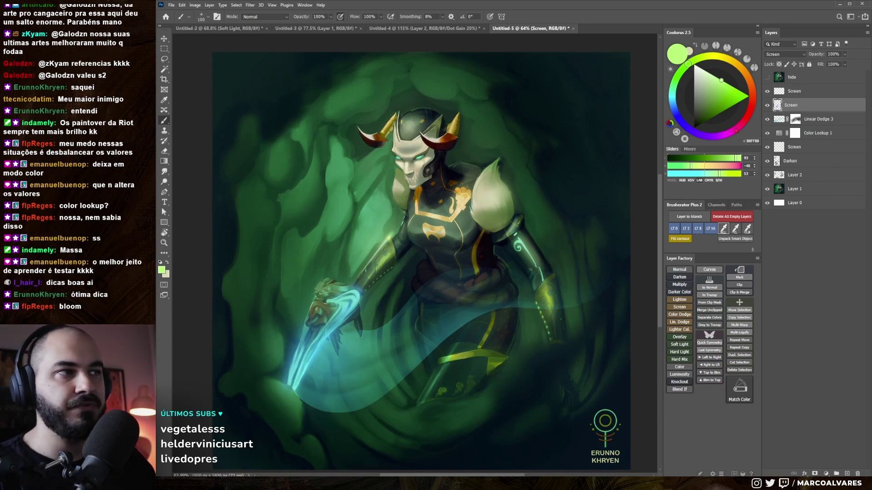
click(792, 92)
click(768, 91)
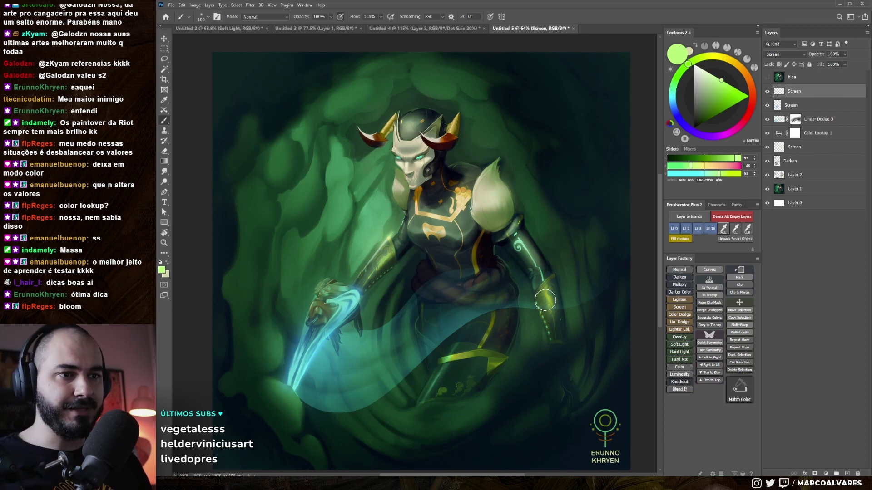
scroll(439, 296, down, 5)
drag(445, 325, 442, 312)
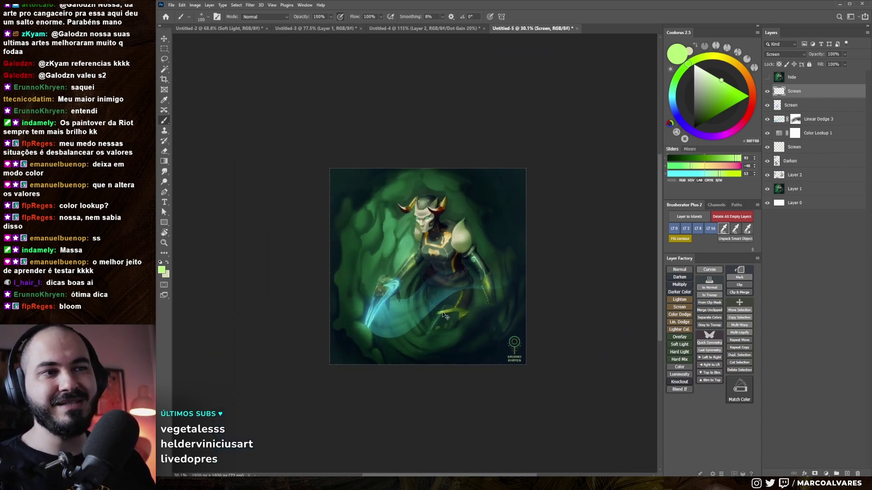
scroll(439, 312, up, 2)
scroll(437, 314, up, 1)
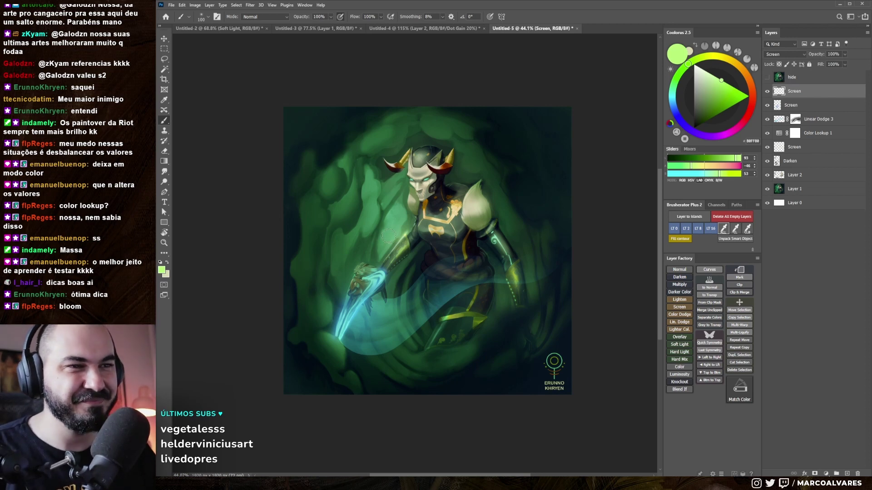
scroll(409, 247, up, 1)
scroll(409, 247, up, 1)
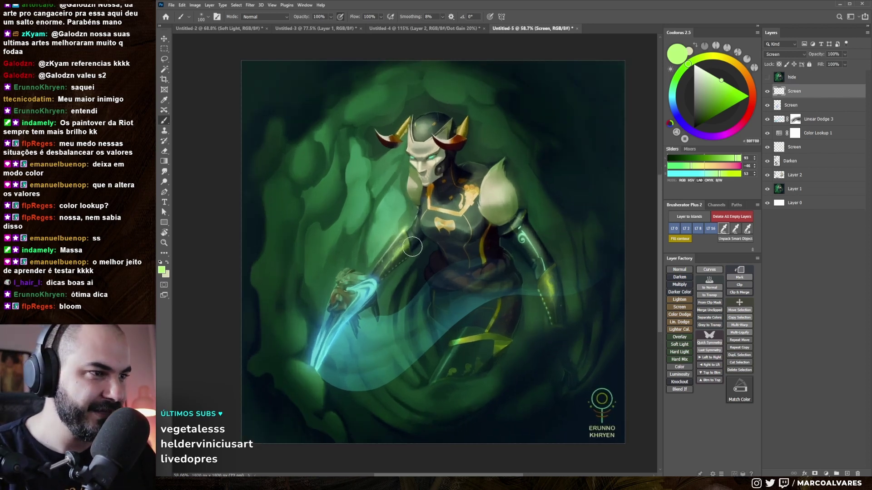
scroll(410, 247, up, 1)
scroll(569, 269, left, 1)
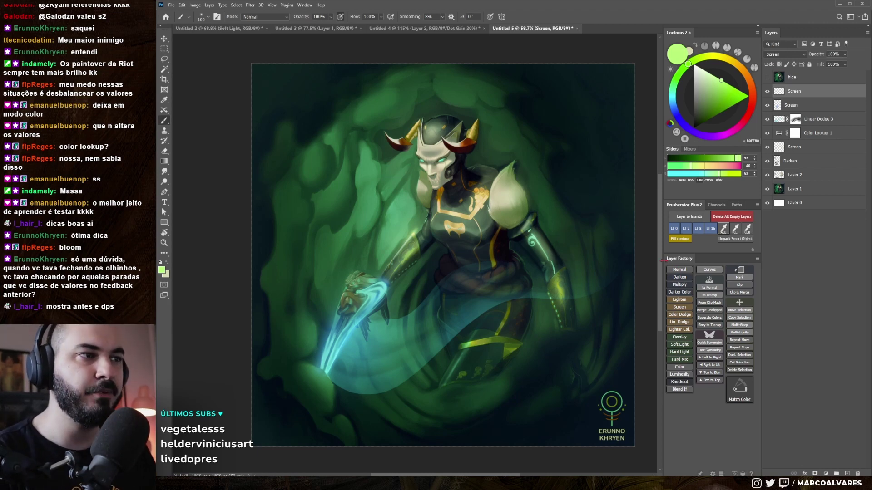
scroll(648, 287, right, 1)
key(ctrl+comma)
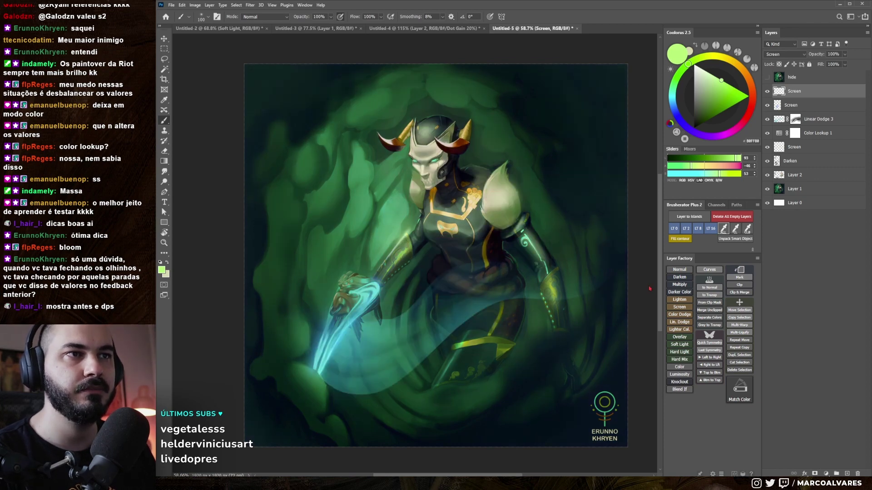
key(ctrl+comma)
key(ctrl+comma)
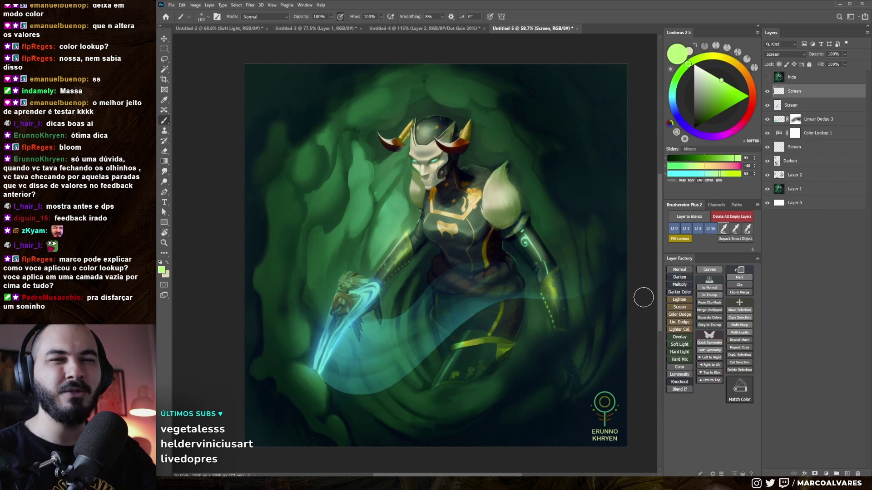
scroll(521, 270, up, 2)
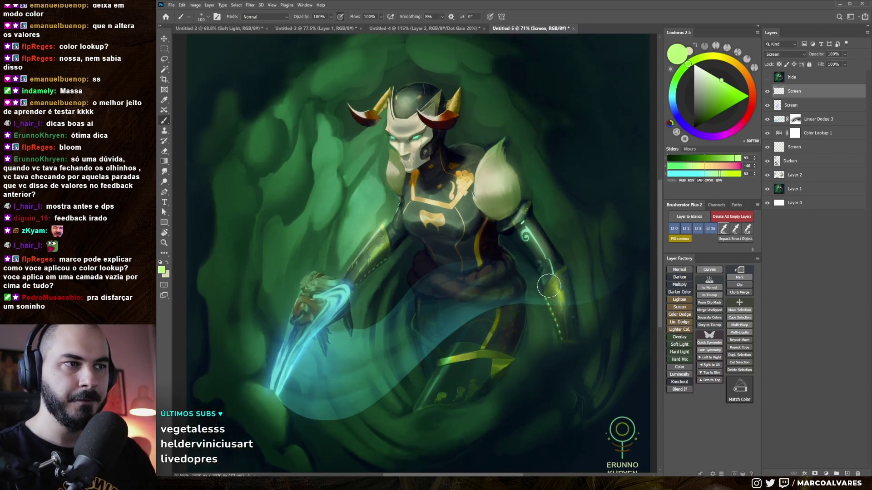
key(Tab)
drag(742, 290, 688, 290)
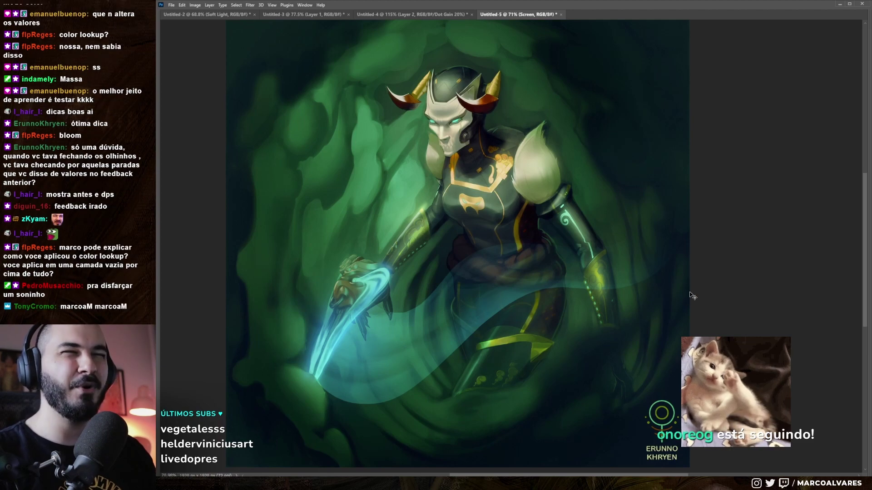
key(ctrl+z)
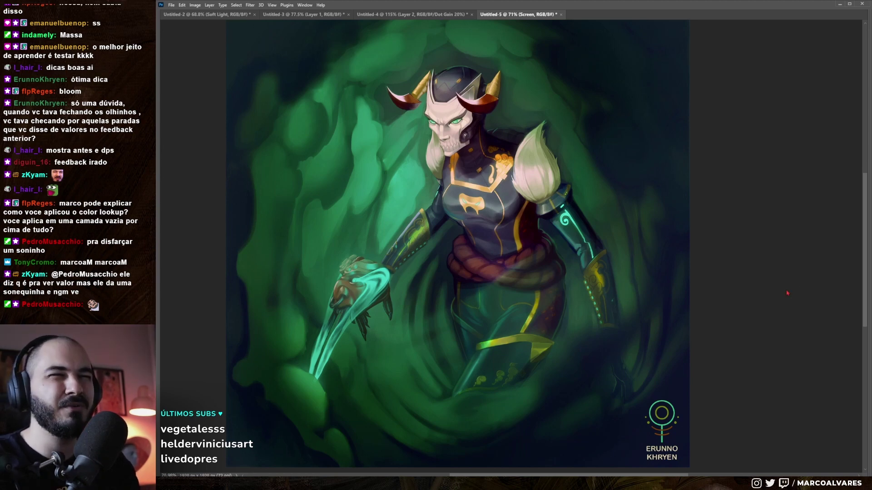
key(ctrl+z)
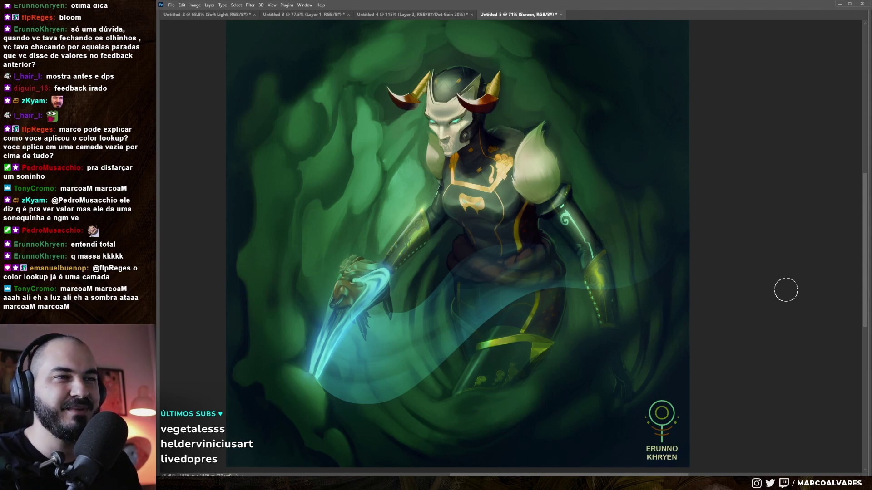
key(ctrl+z)
key(ctrl+shift+z)
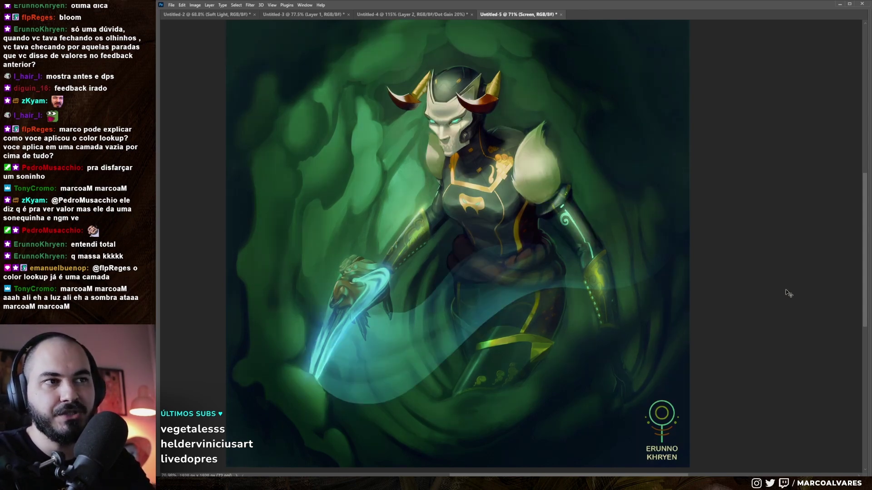
key(ctrl+z)
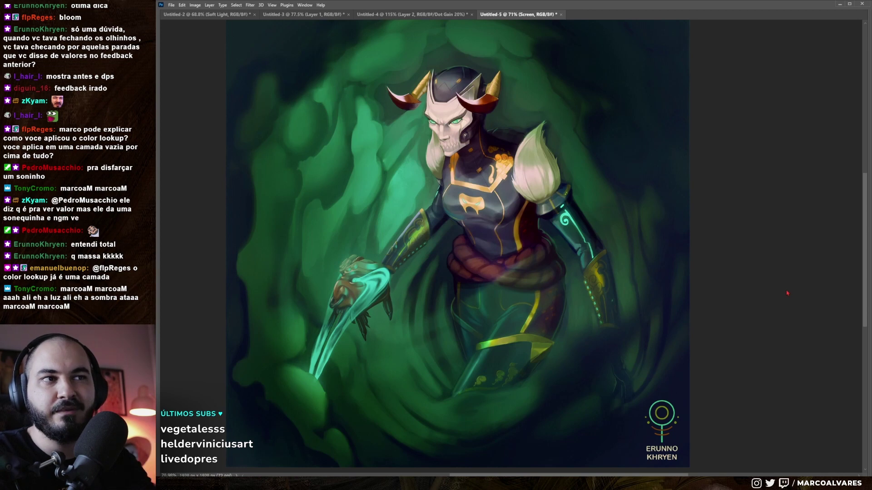
key(ctrl+shift+z)
key(Tab)
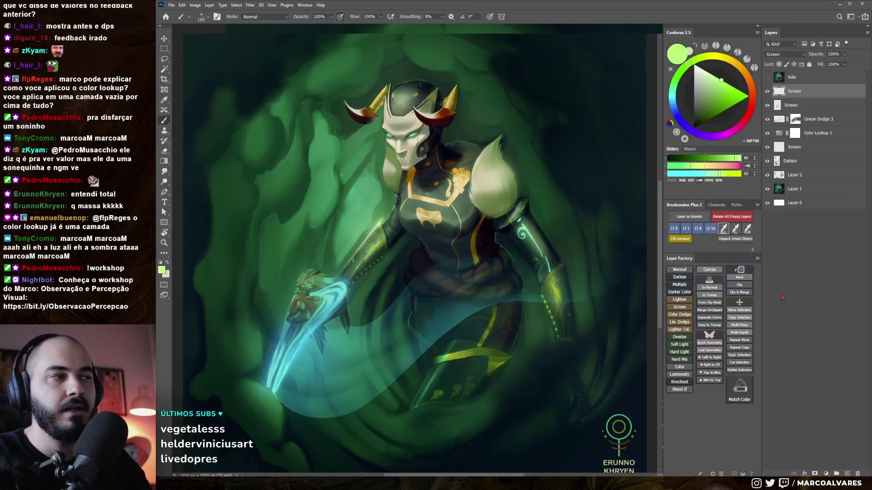
key(ctrl+0)
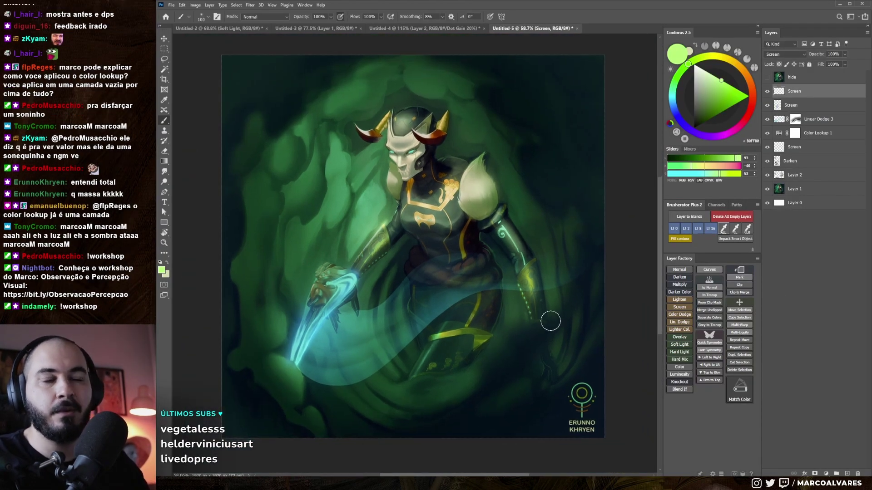